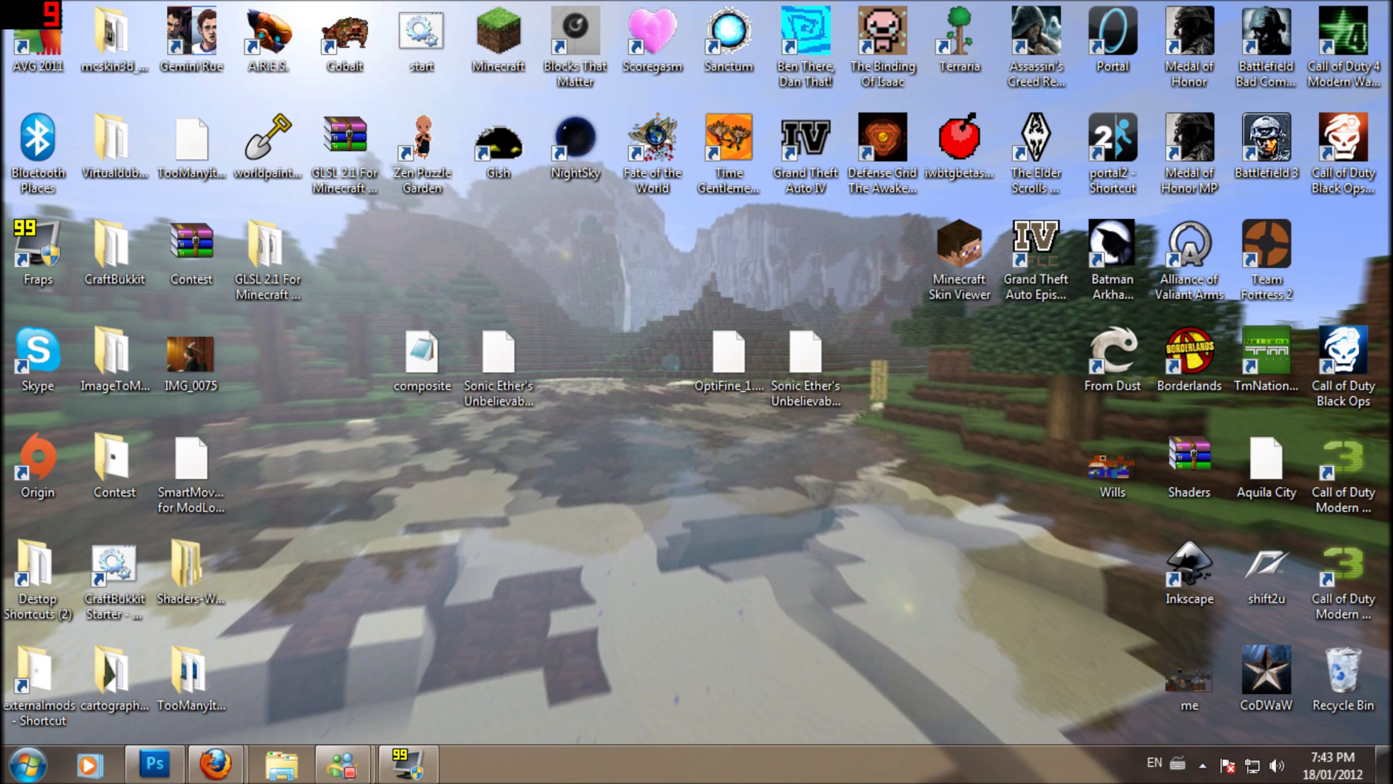
- Find the Preview 3 OptiFine_HD_A2 for Minecraft 1.1 entry in the OptiFine forum thread in Firefox
left_click(728, 363)
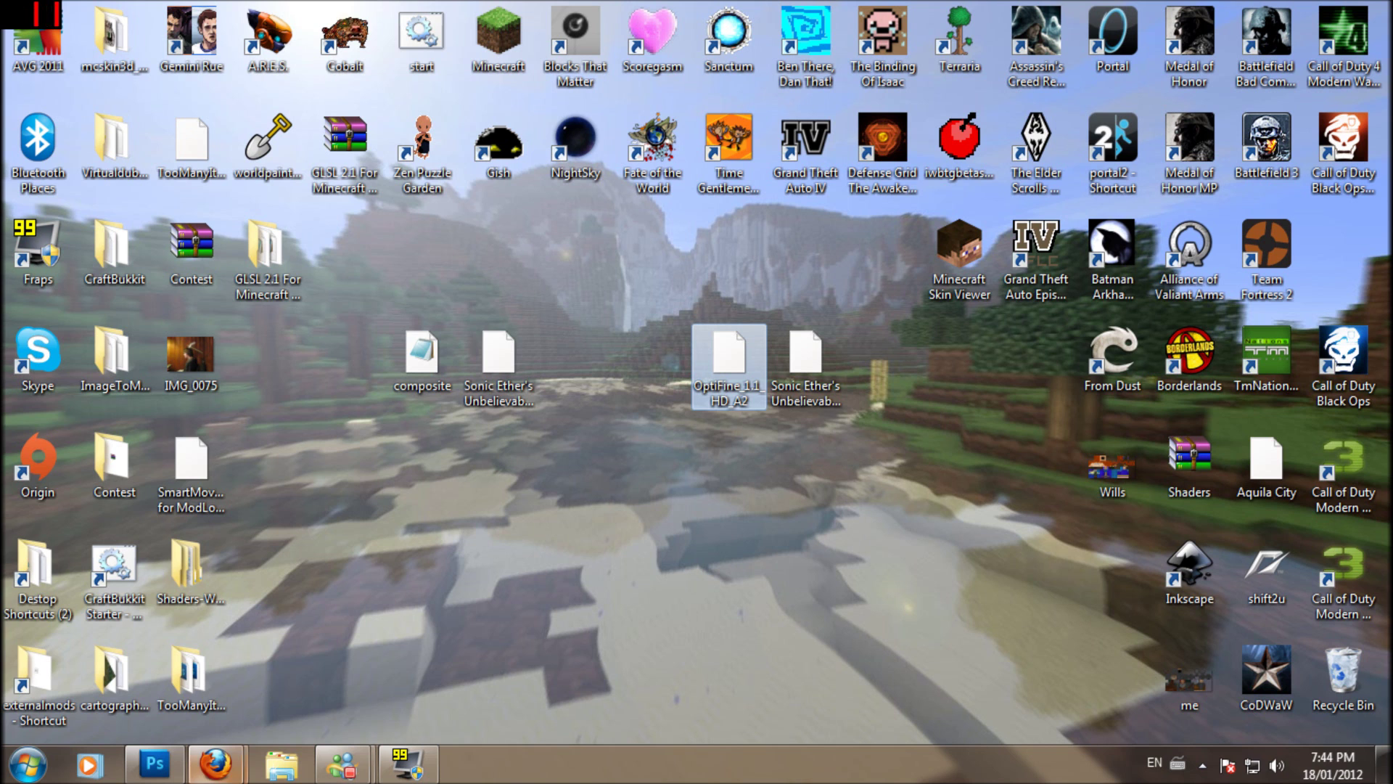
left_click(215, 763)
left_click(123, 656)
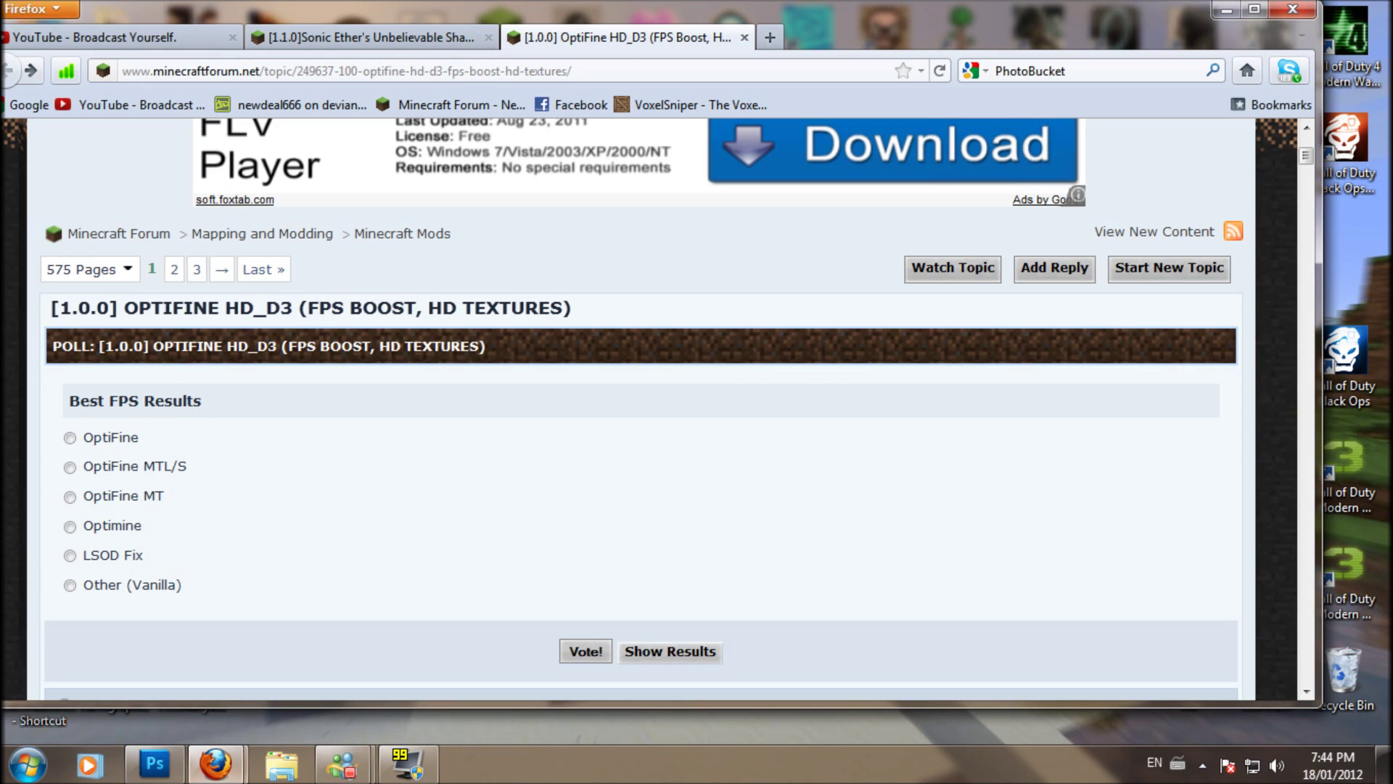
scroll(639, 406, "down", 10)
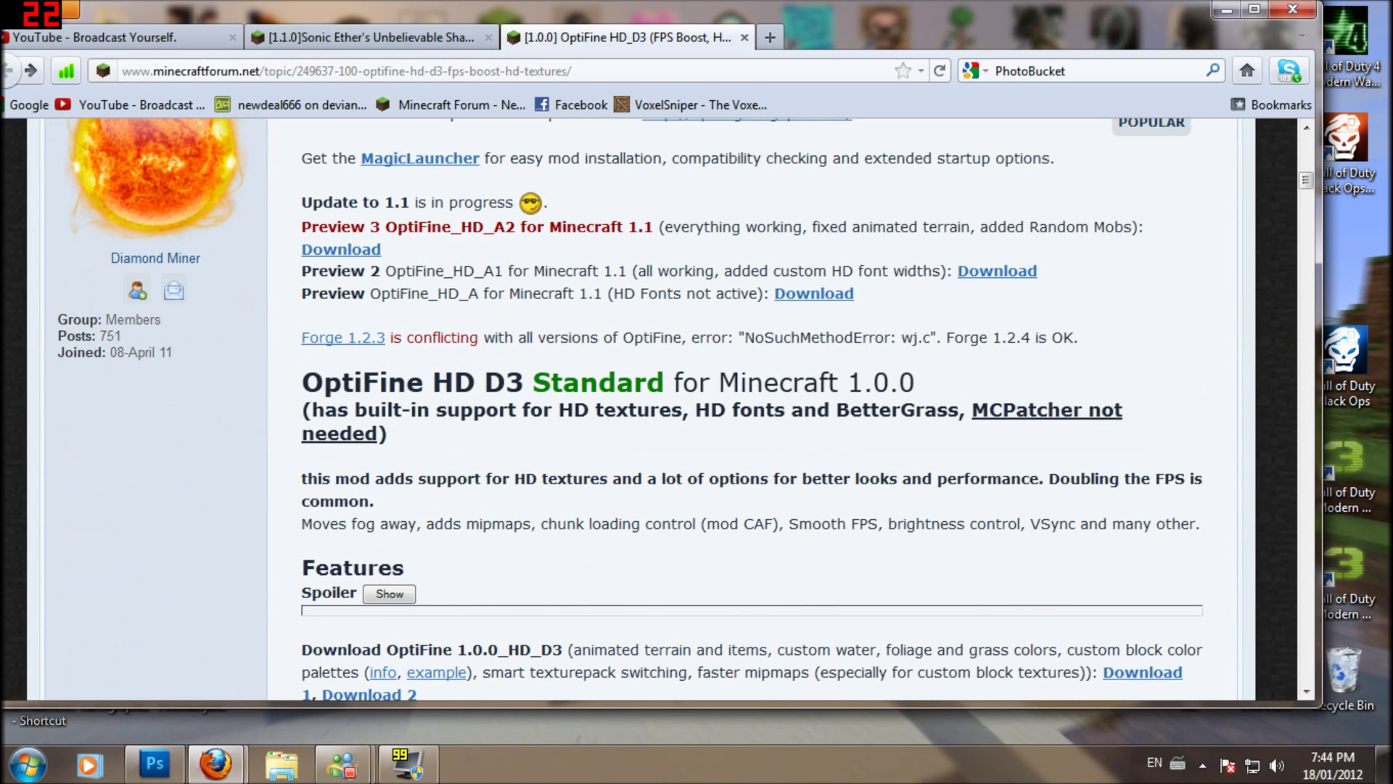
scroll(638, 406, "up", 3)
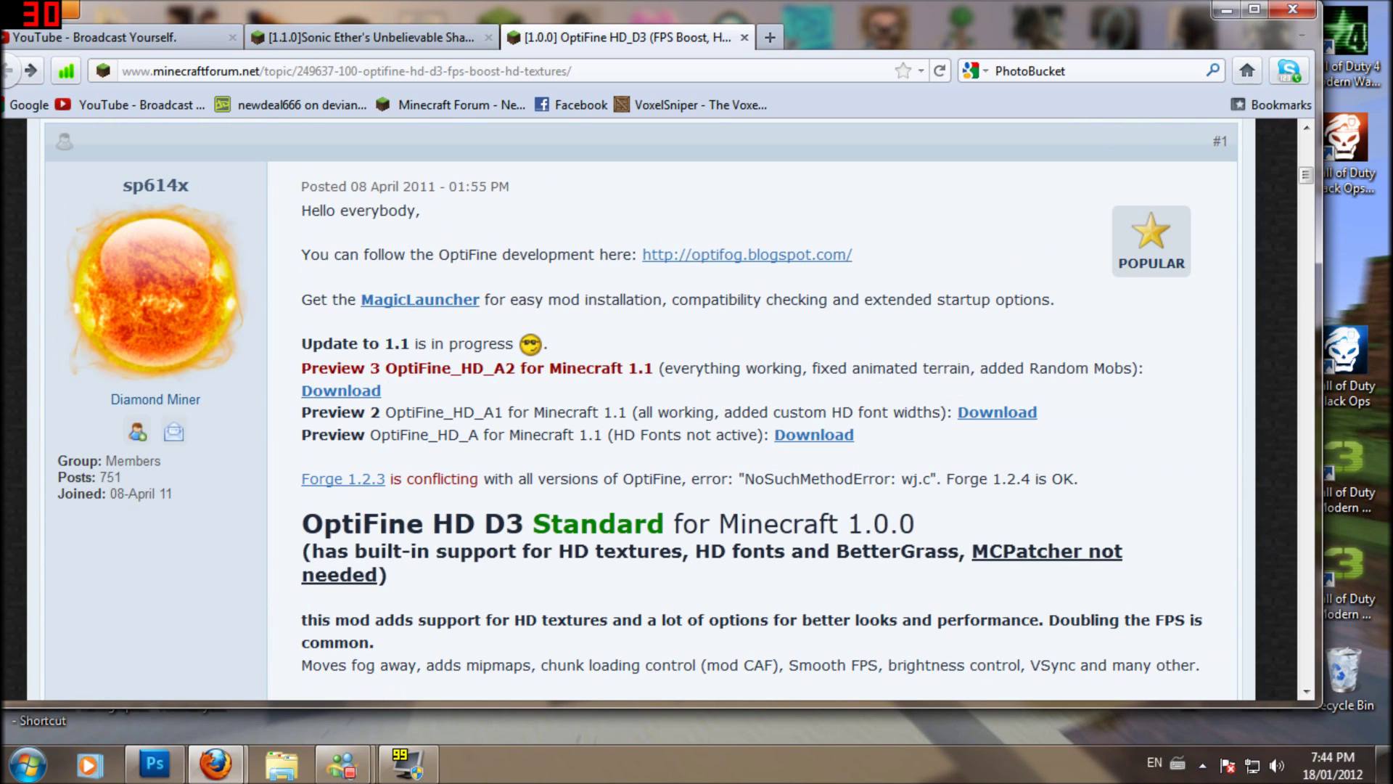
left_click_drag(327, 368, 664, 368)
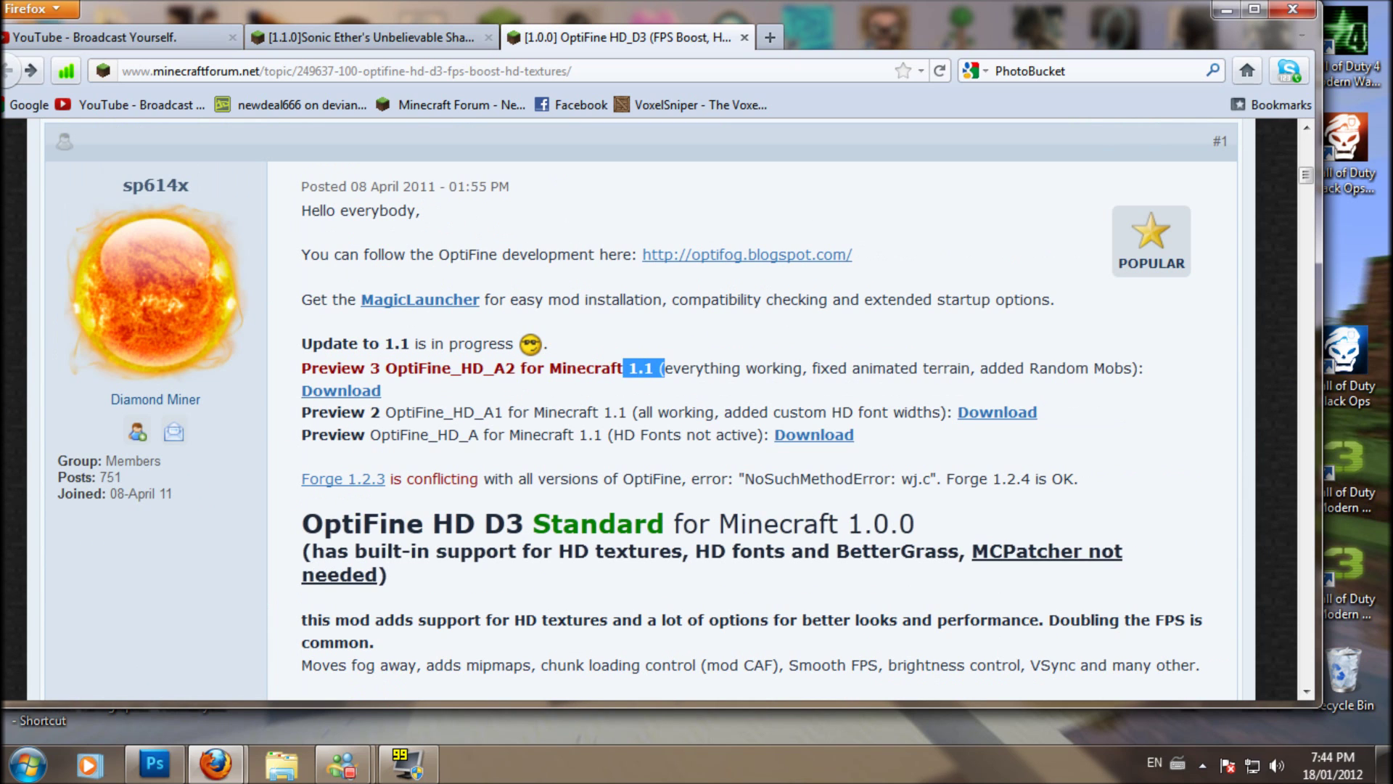
left_click(664, 369)
scroll(664, 369, "up", 3)
scroll(665, 369, "down", 3)
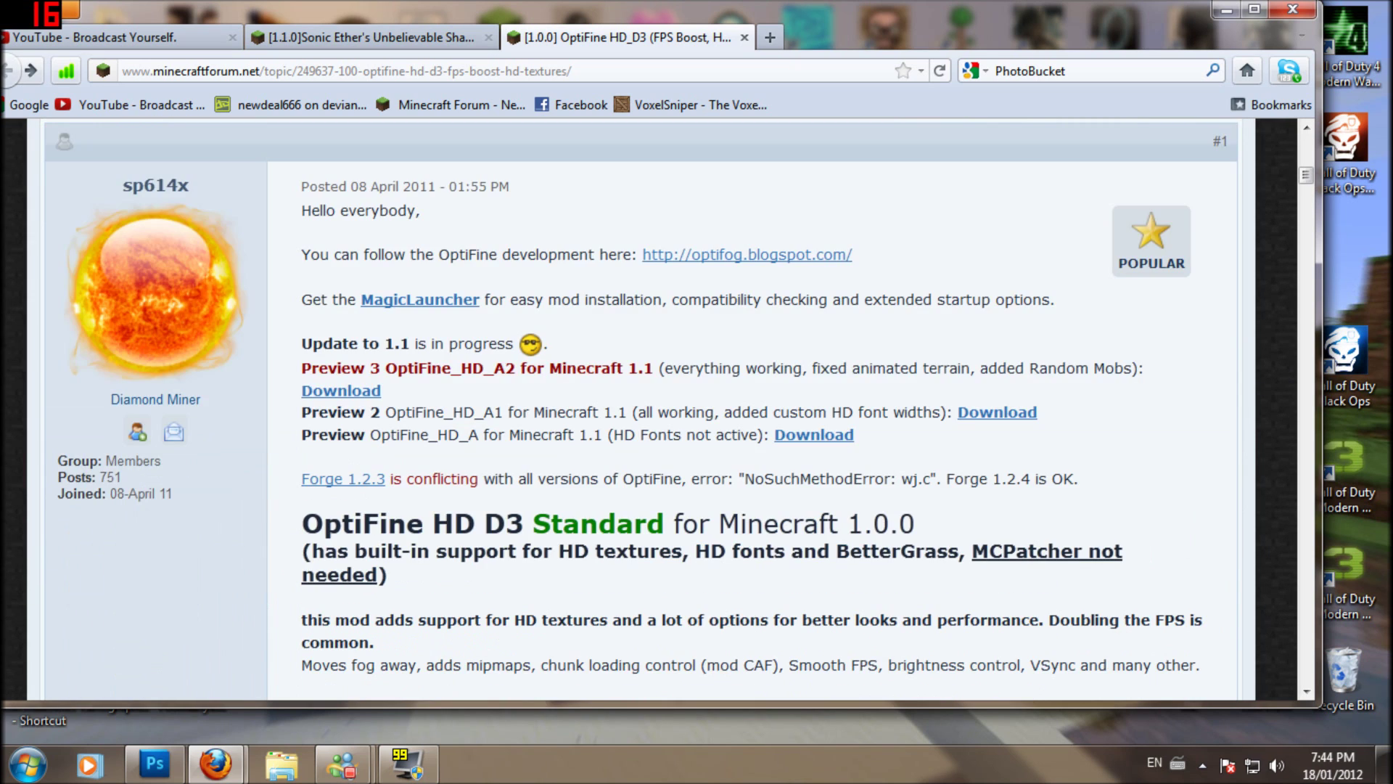
- Review the Standard, Smooth and Multi-Core editions of OptiFine HD D3 offered in the forum thread
scroll(639, 406, "down", 15)
scroll(638, 406, "up", 5)
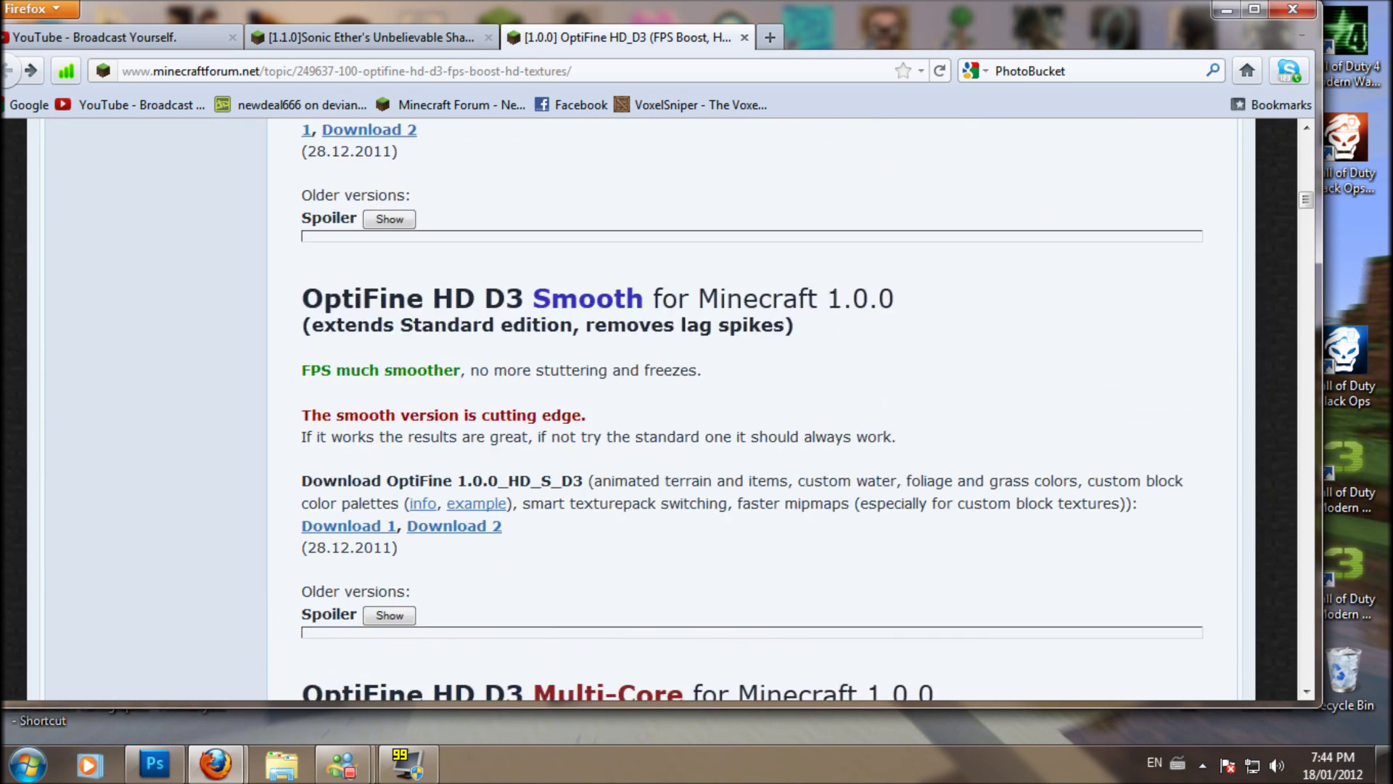
scroll(752, 410, "down", 3)
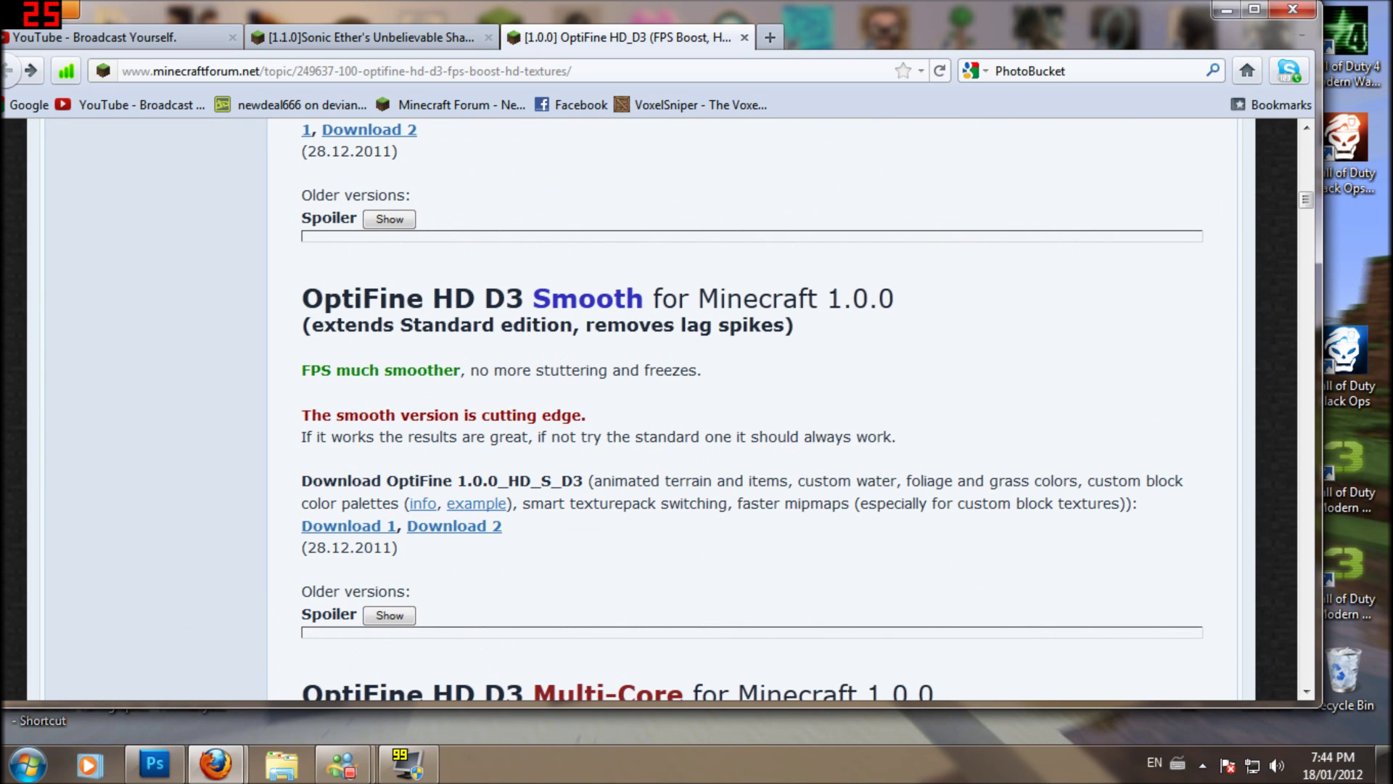
scroll(390, 333, "down", 6)
scroll(639, 407, "up", 9)
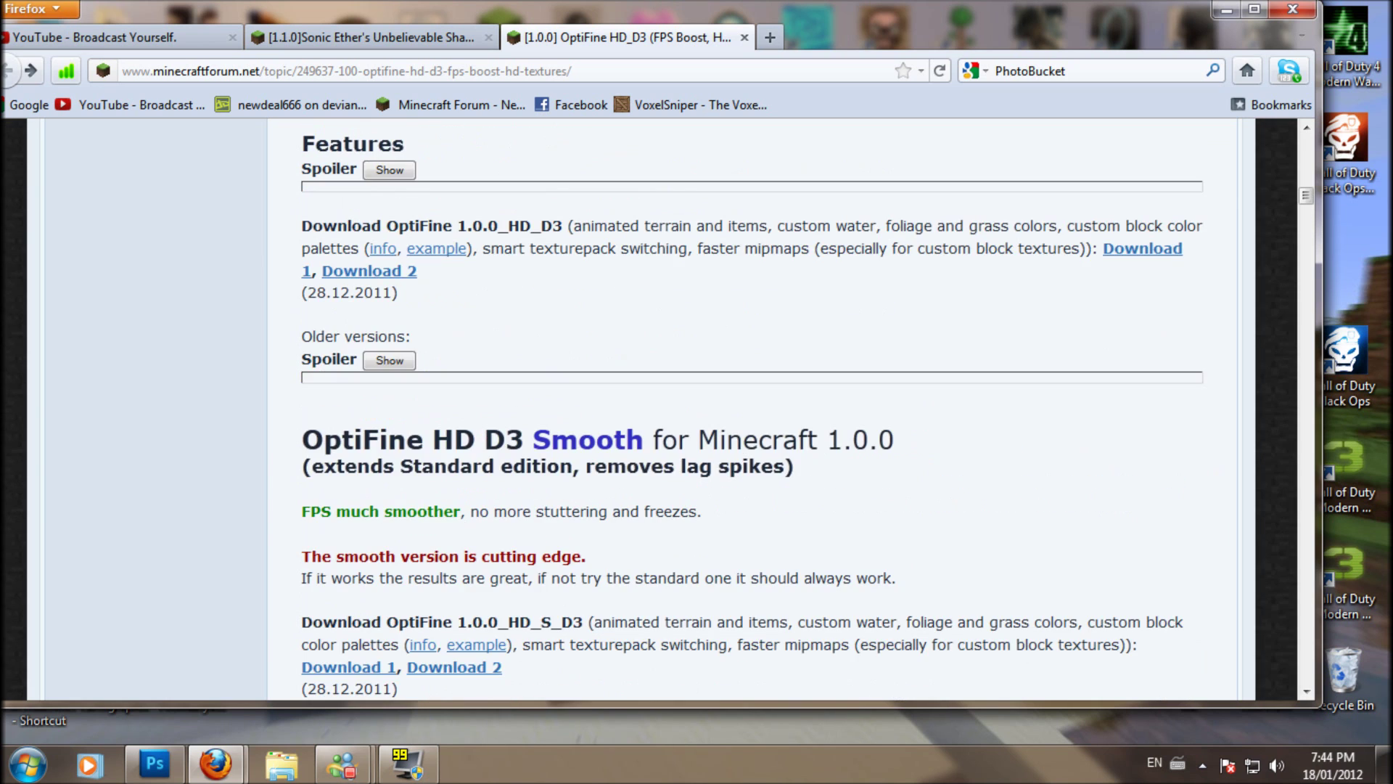
scroll(639, 407, "down", 9)
left_click_drag(341, 412, 668, 412)
left_click_drag(691, 412, 534, 412)
left_click(534, 412)
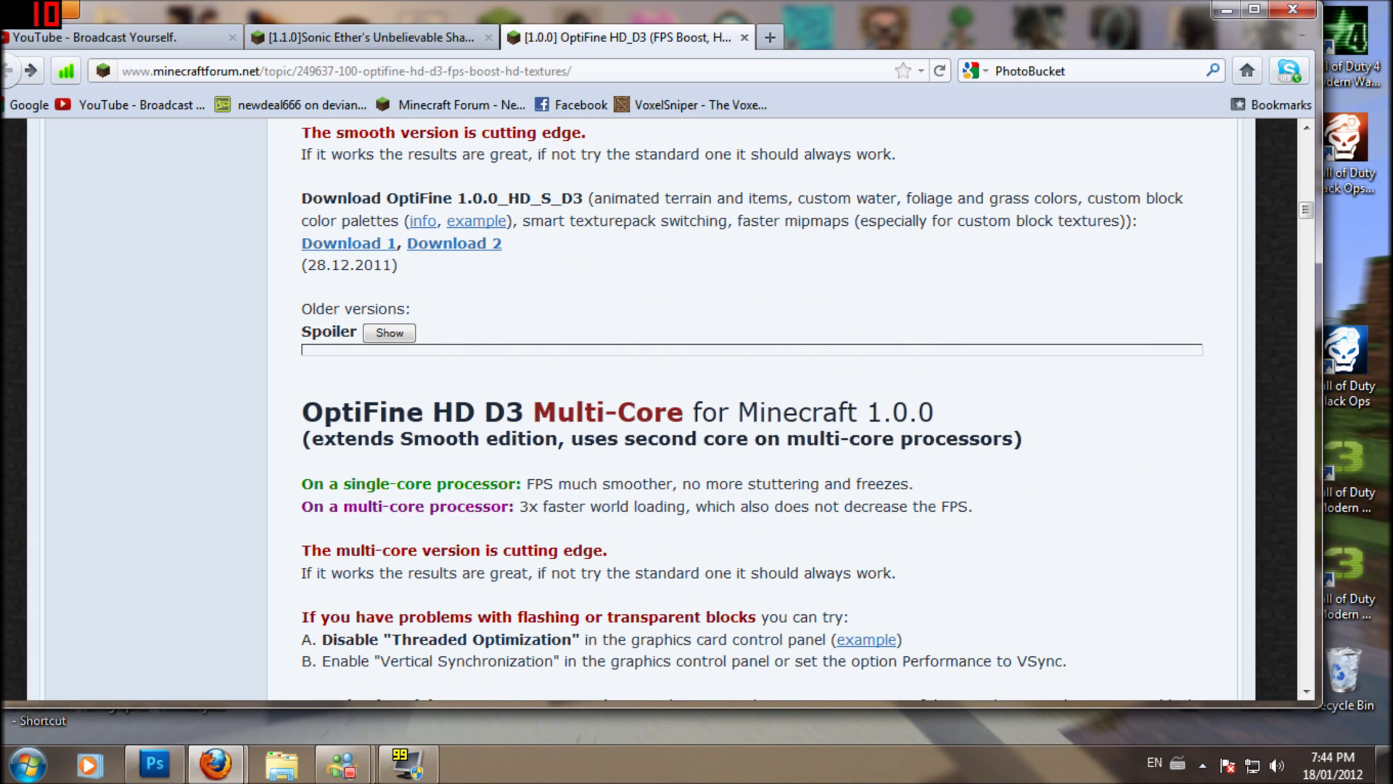
scroll(639, 407, "up", 18)
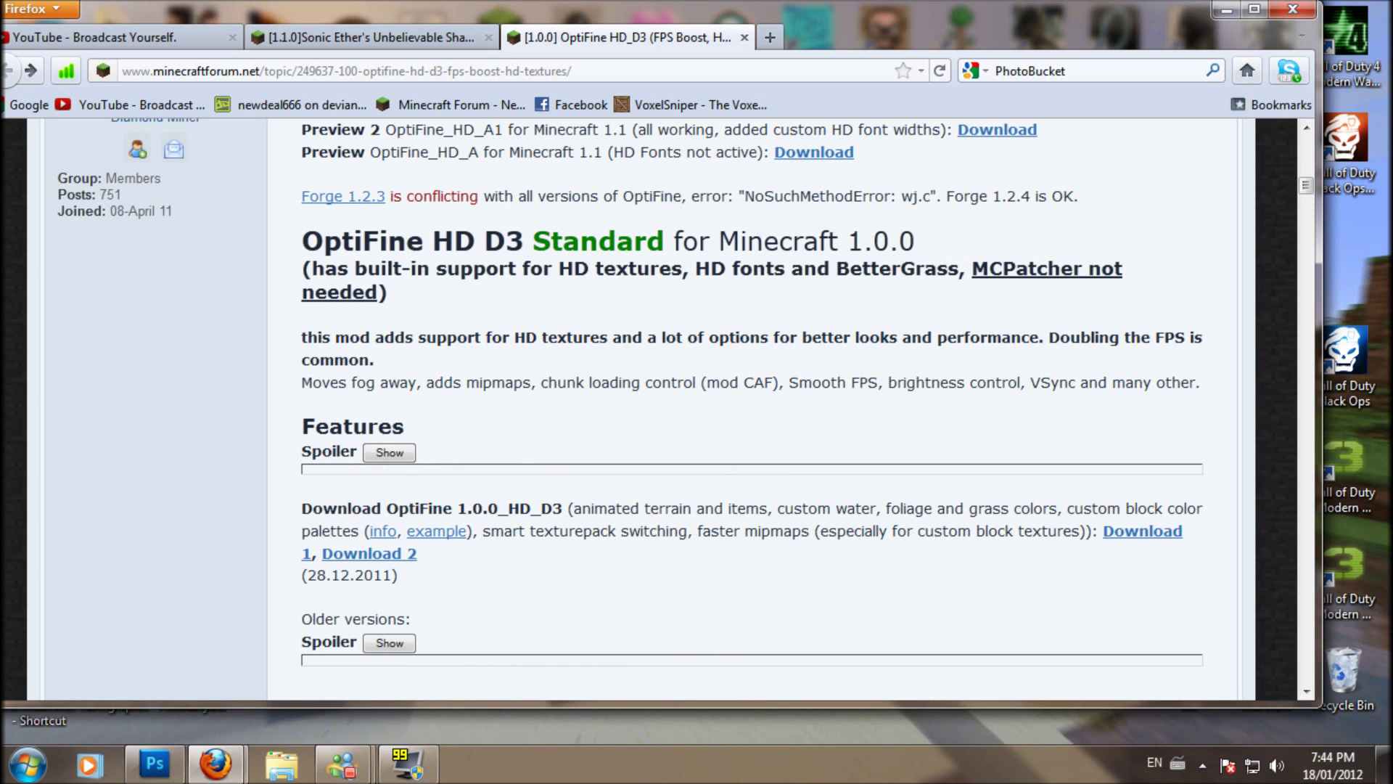
scroll(638, 407, "down", 9)
left_click_drag(552, 439, 645, 439)
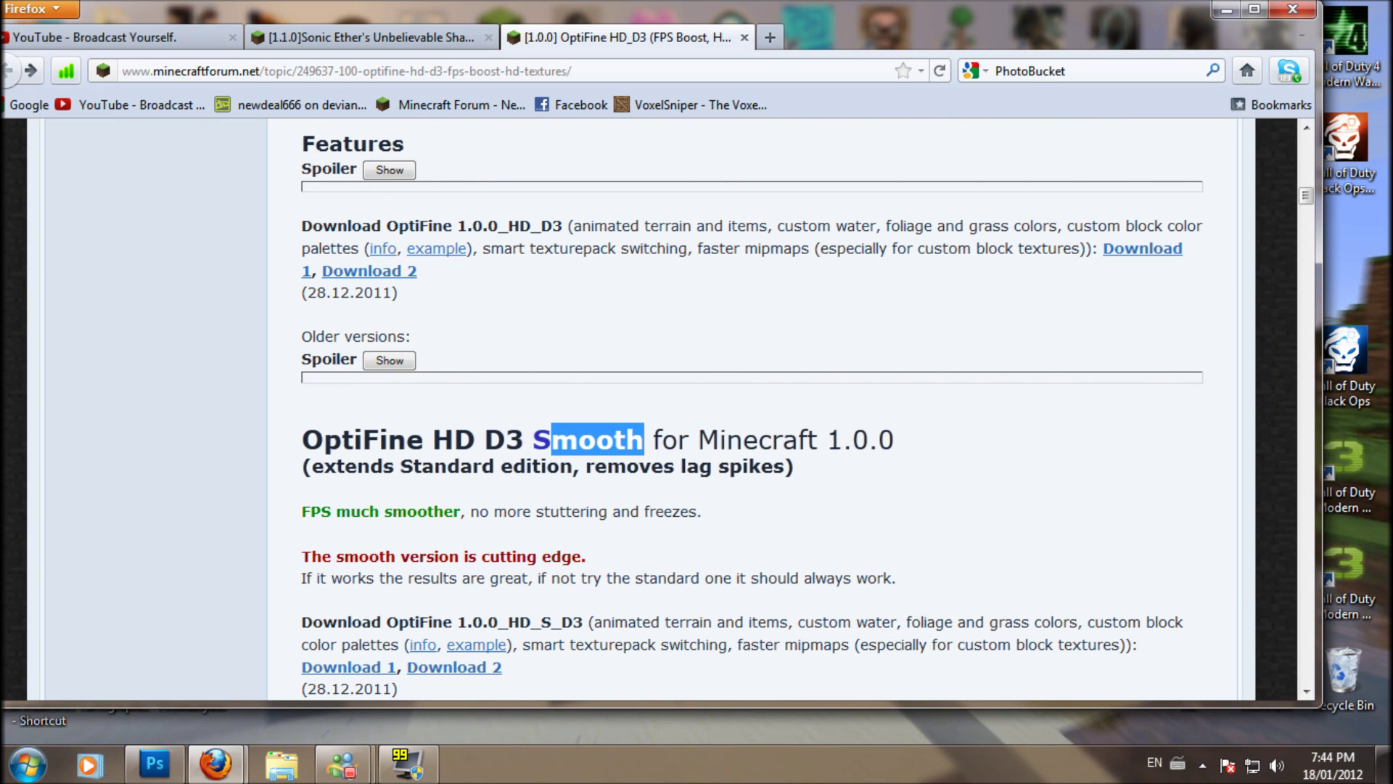
scroll(638, 407, "up", 20)
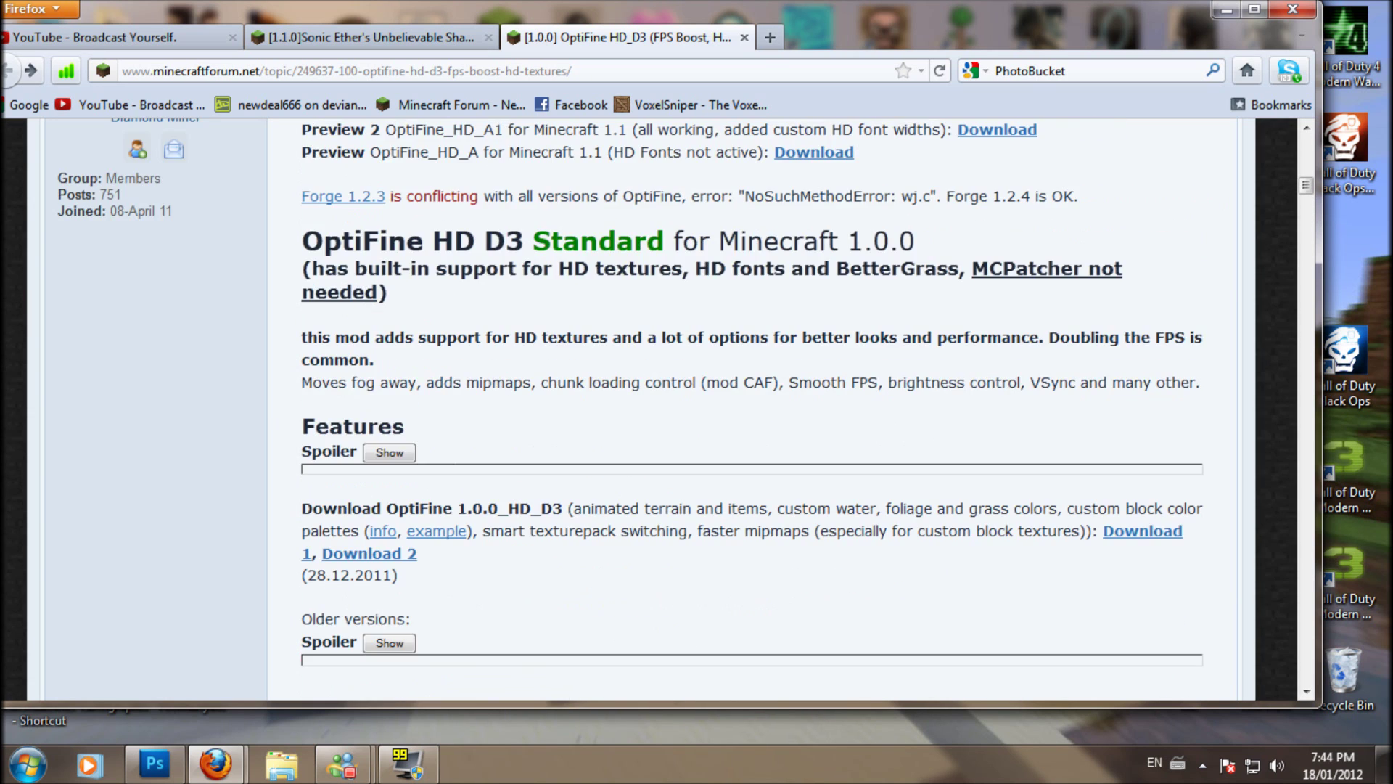
scroll(638, 407, "up", 5)
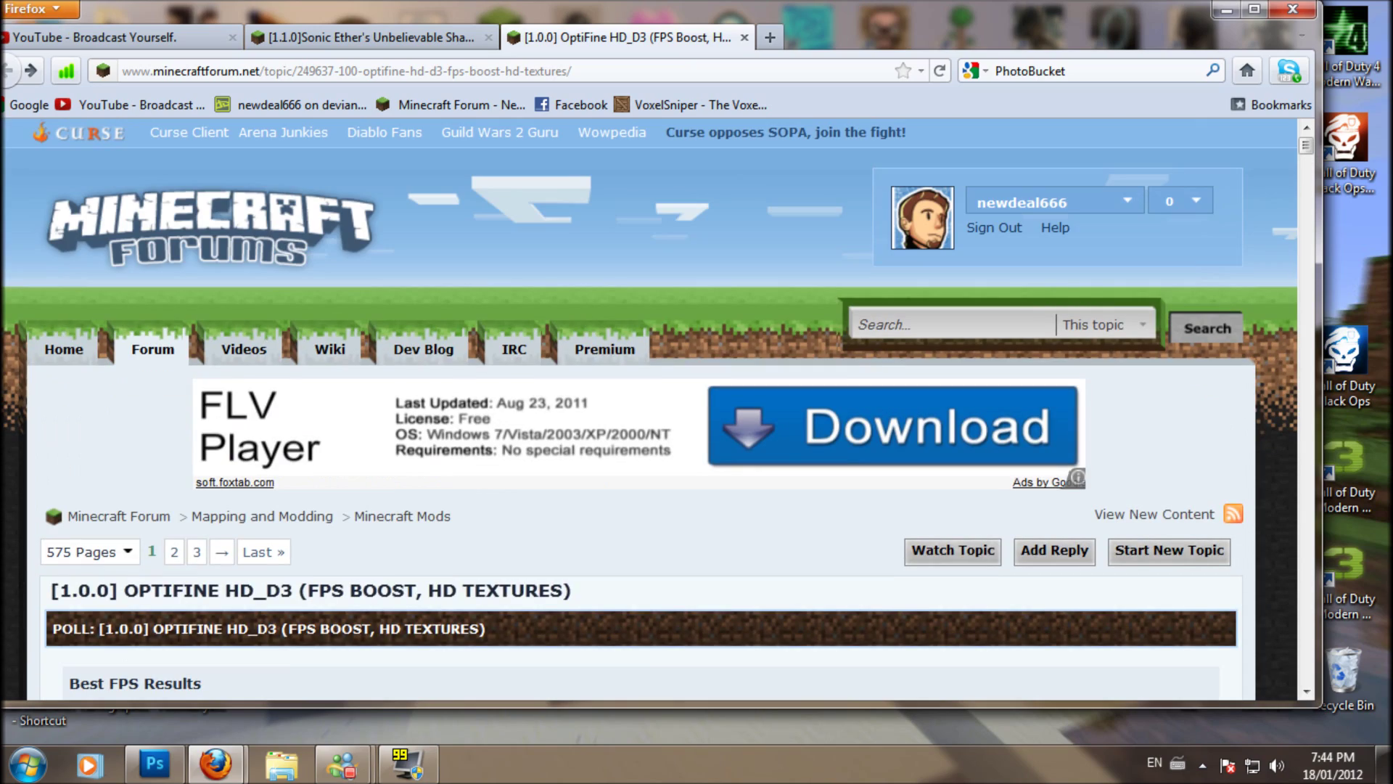
- Examine the Installation and Additional Files sections of the Sonic Ether's Unbelievable Shaders forum thread
left_click(370, 37)
scroll(762, 406, "up", 15)
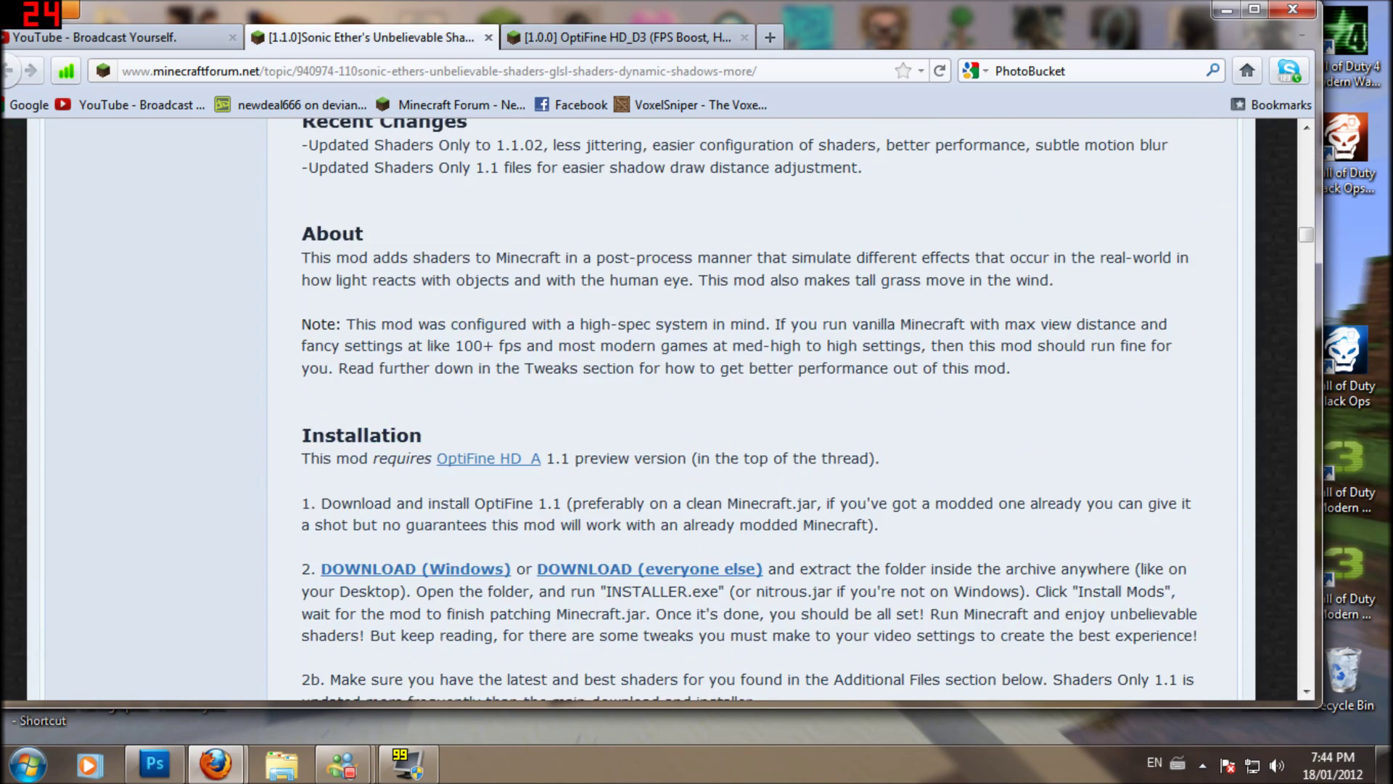
scroll(762, 406, "up", 15)
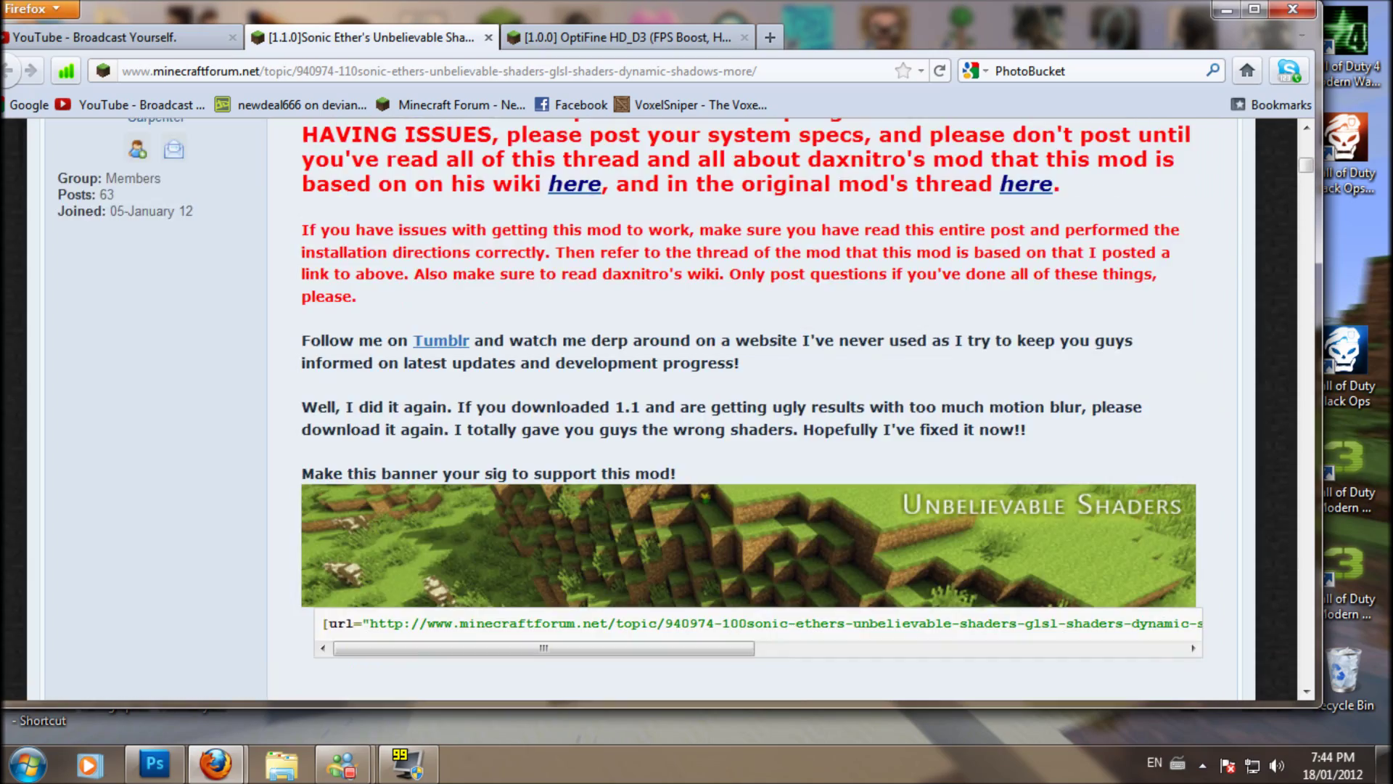
scroll(762, 406, "down", 20)
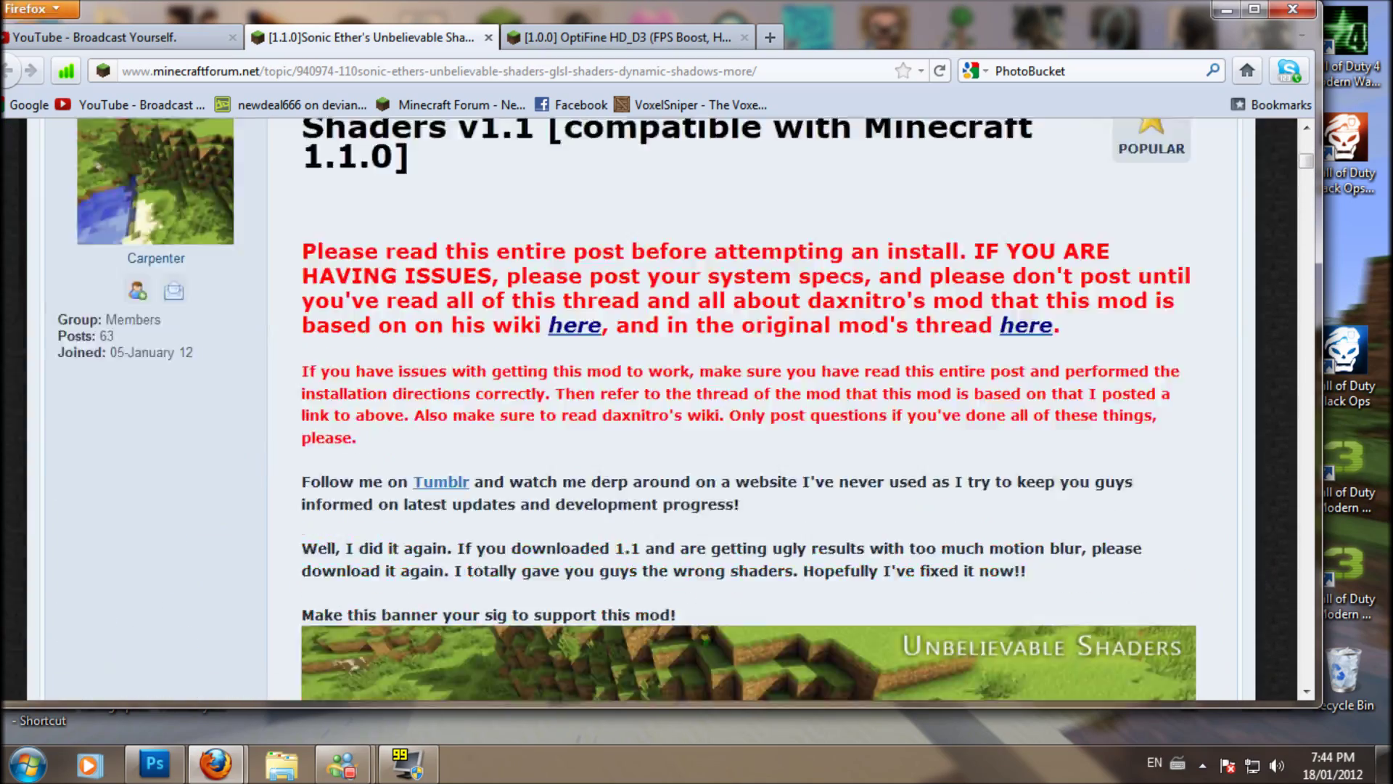
scroll(762, 407, "down", 10)
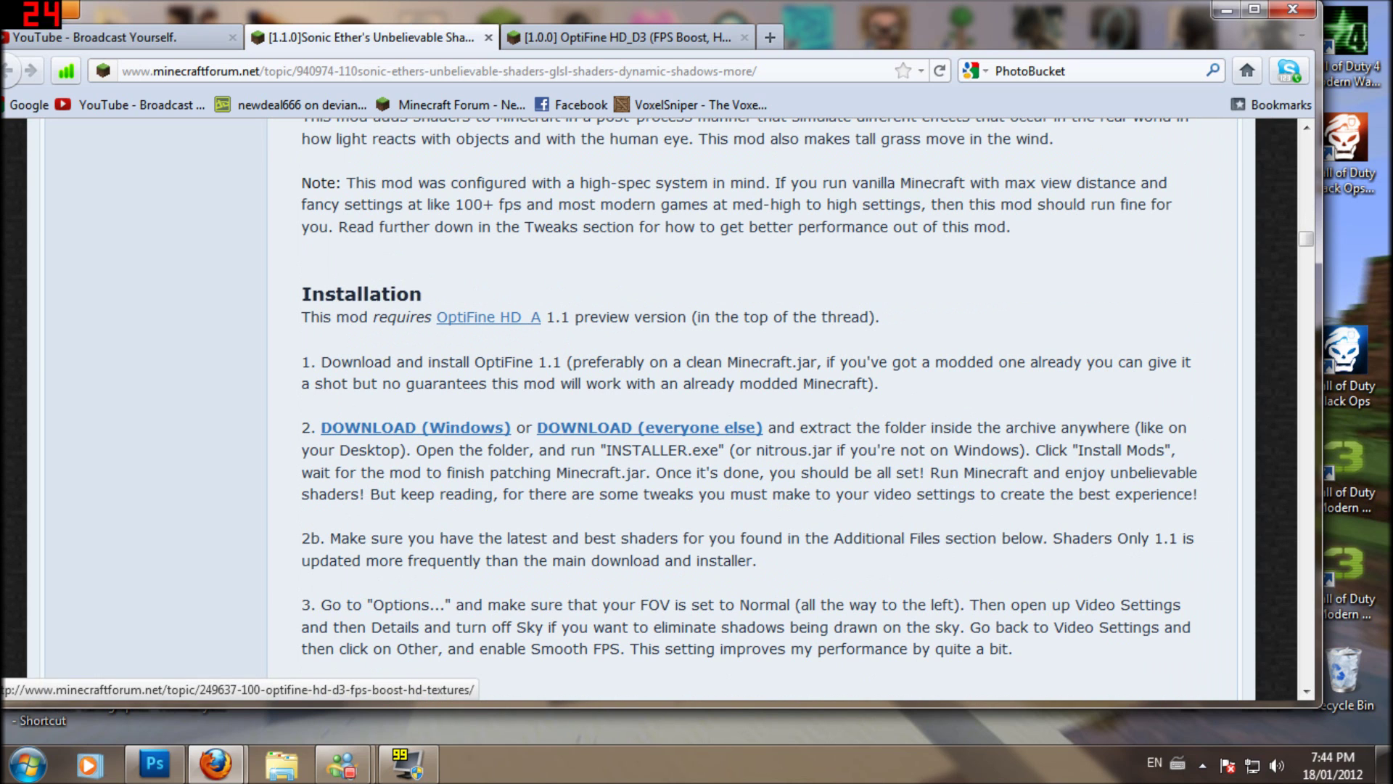
scroll(754, 406, "down", 4)
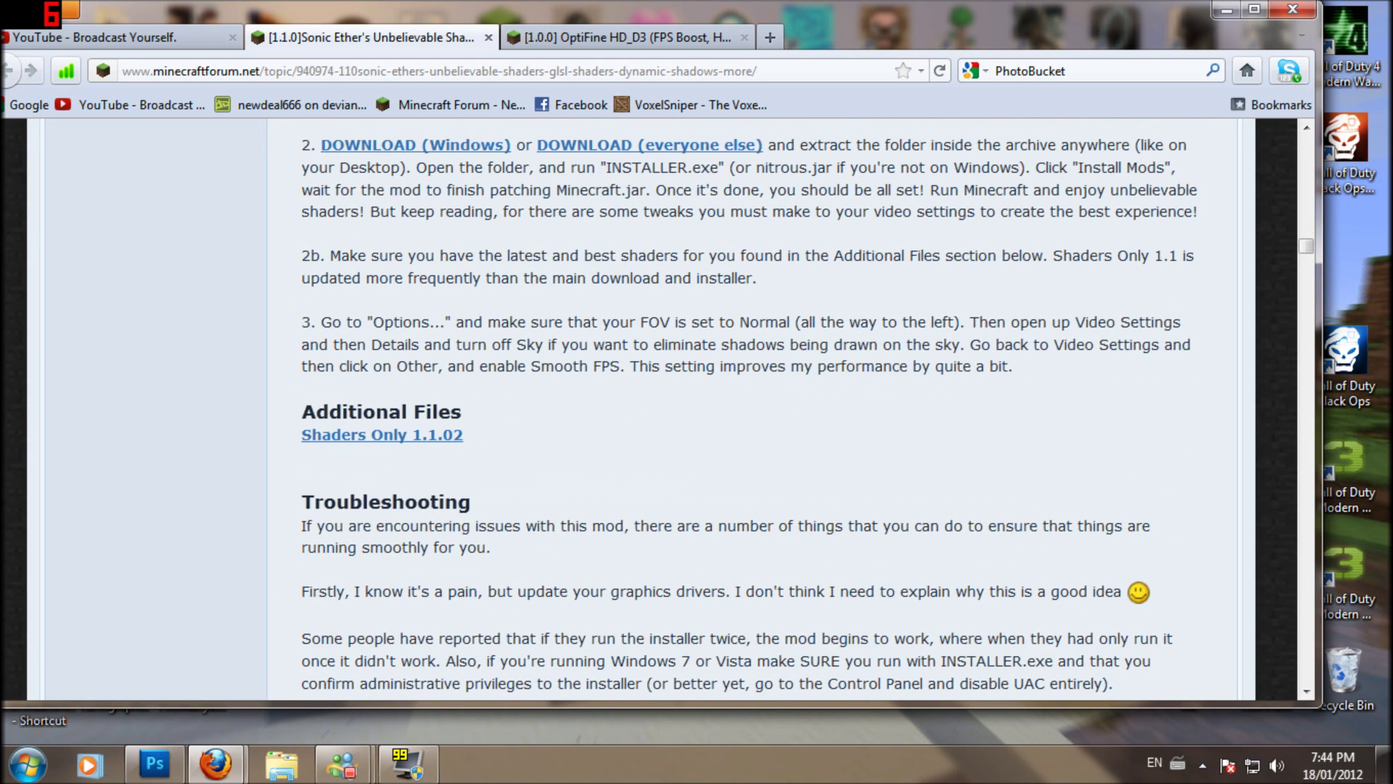
scroll(755, 407, "up", 2)
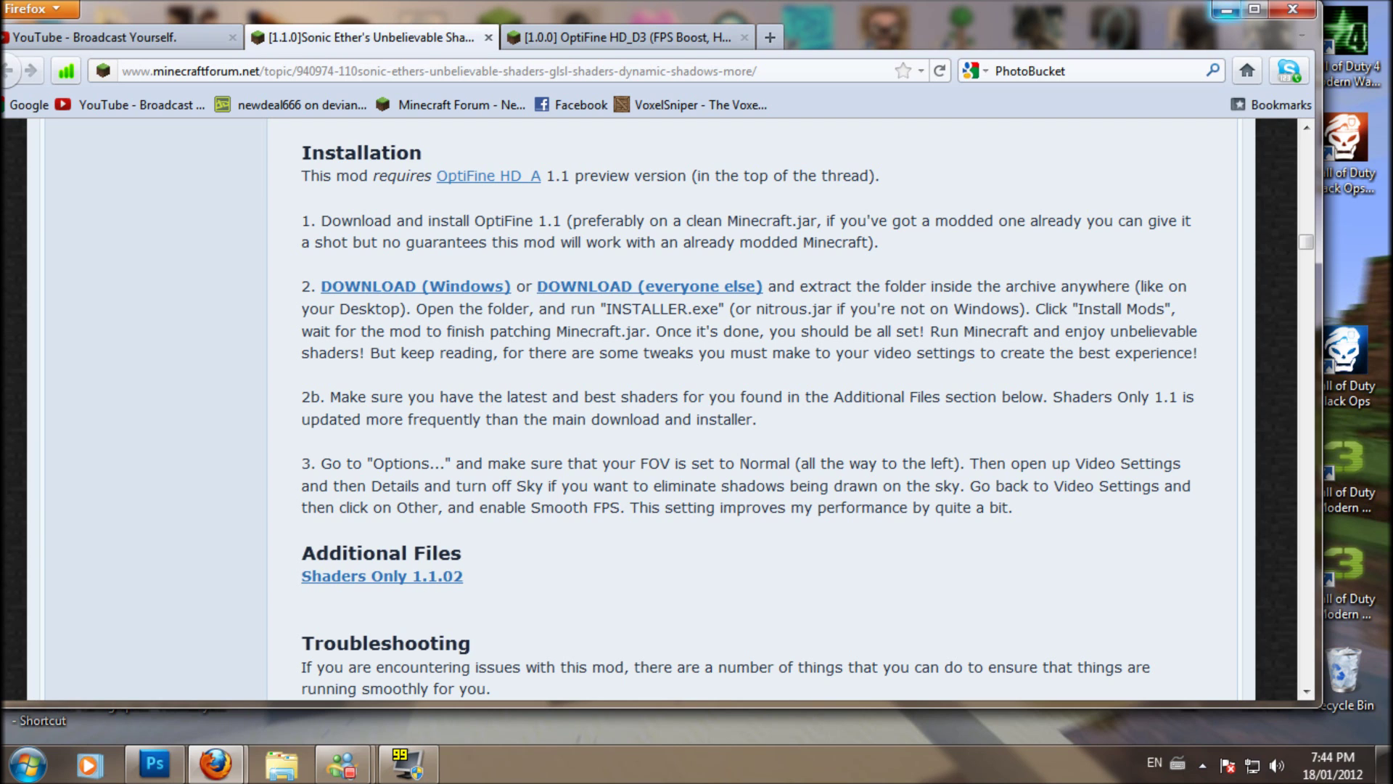
- Return to the desktop and set the composite file and its neighbouring Sonic Ether's file apart from the OptiFine and Shaders v1.1 (Windows) archives
left_click(1227, 10)
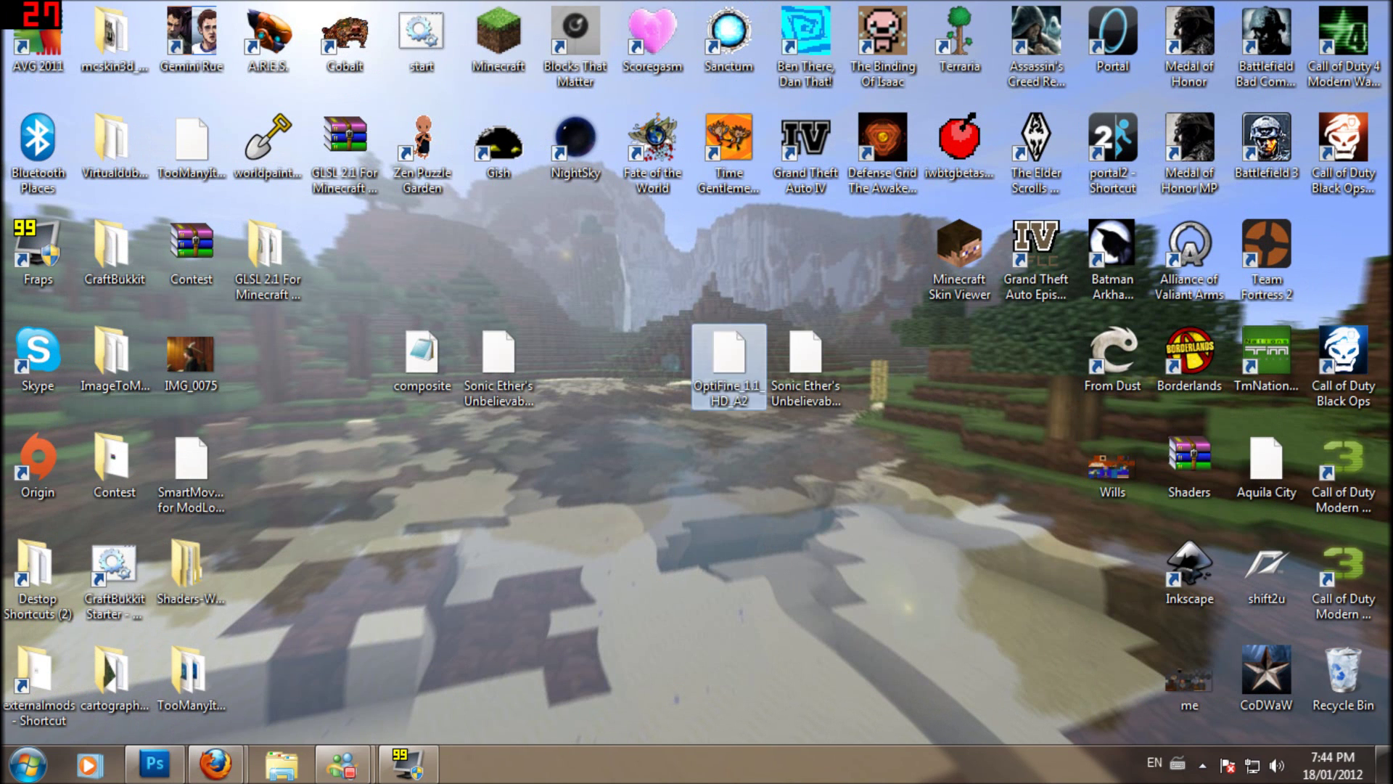
left_click_drag(556, 410, 266, 664)
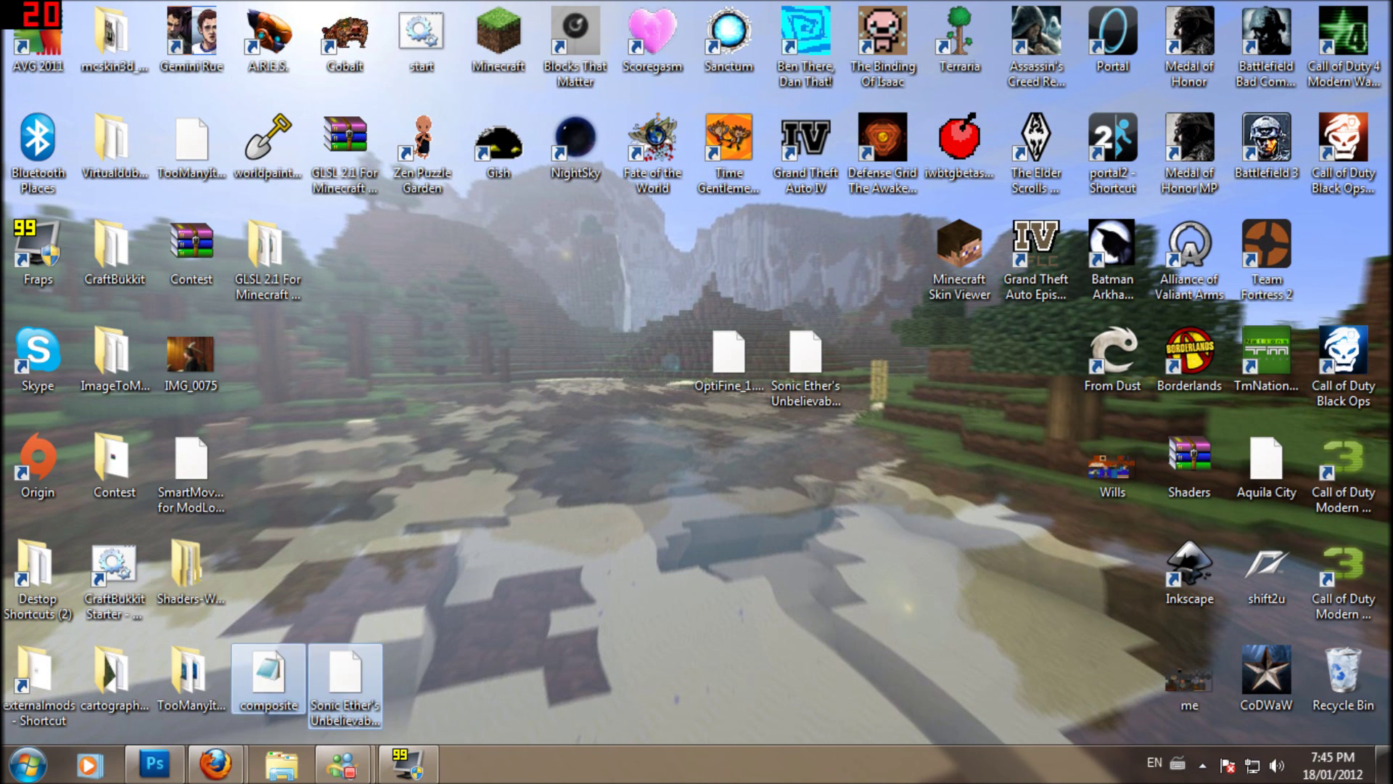
left_click_drag(585, 323, 651, 352)
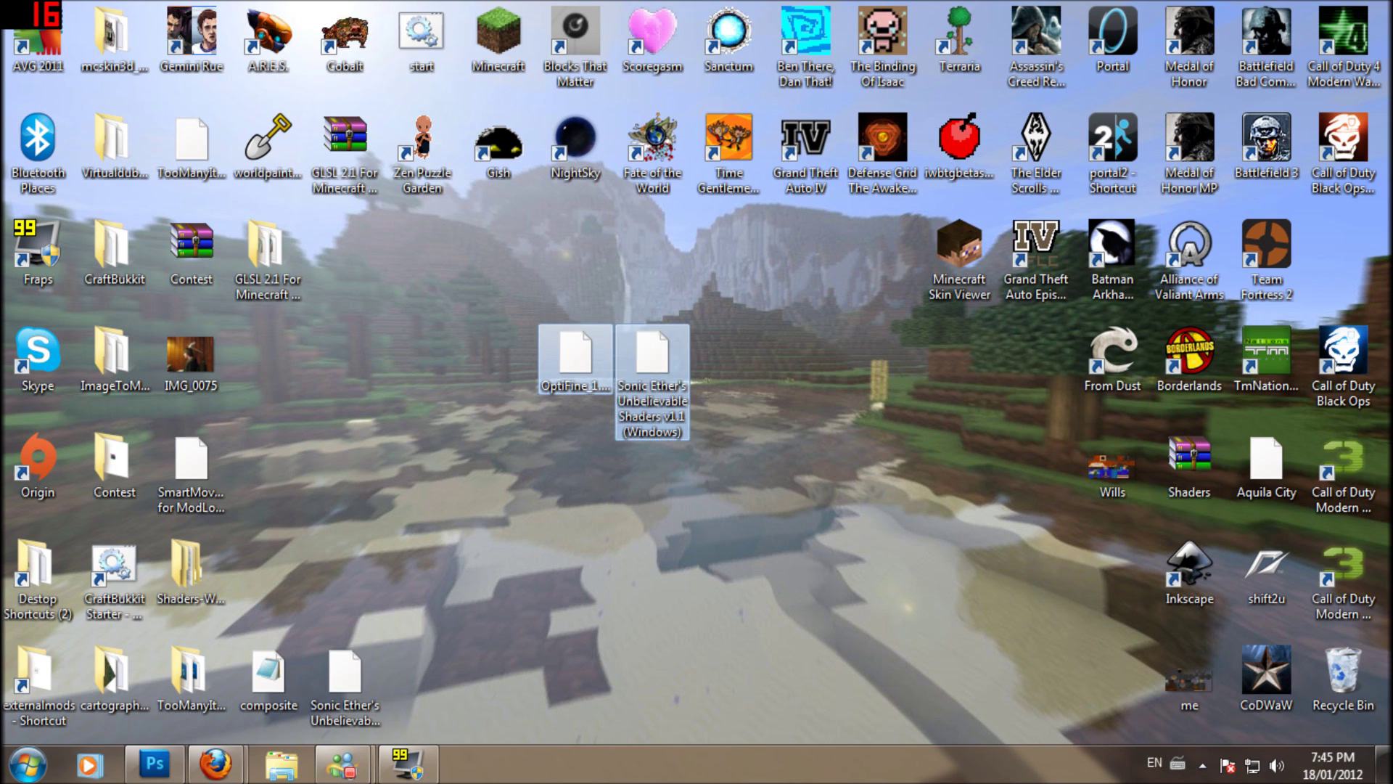
left_click(715, 363)
- Extract the Sonic Ether's Unbelievable Shaders v1.1 (Windows) and OptiFine_1.1_HD_A2 archives, each into its own folder on the desktop
right_click(644, 351)
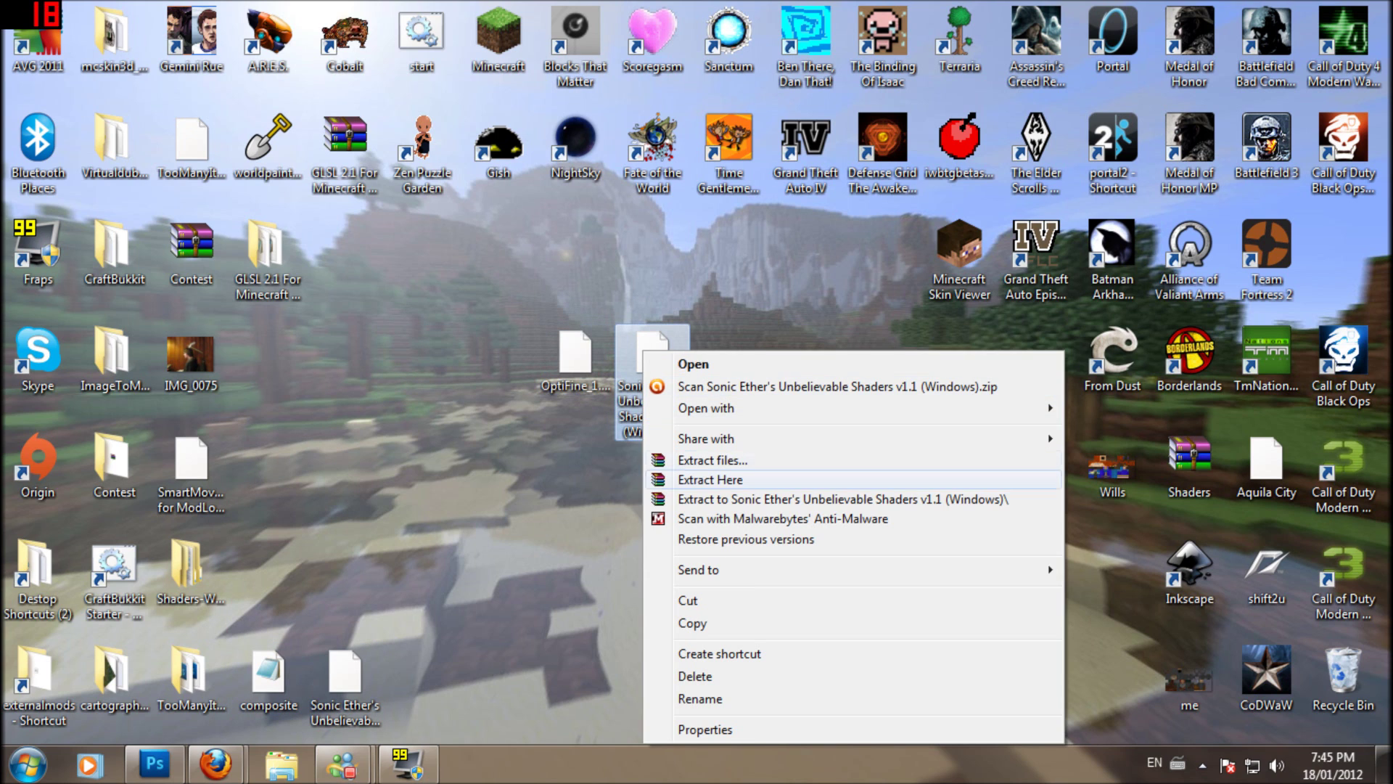
left_click(798, 498)
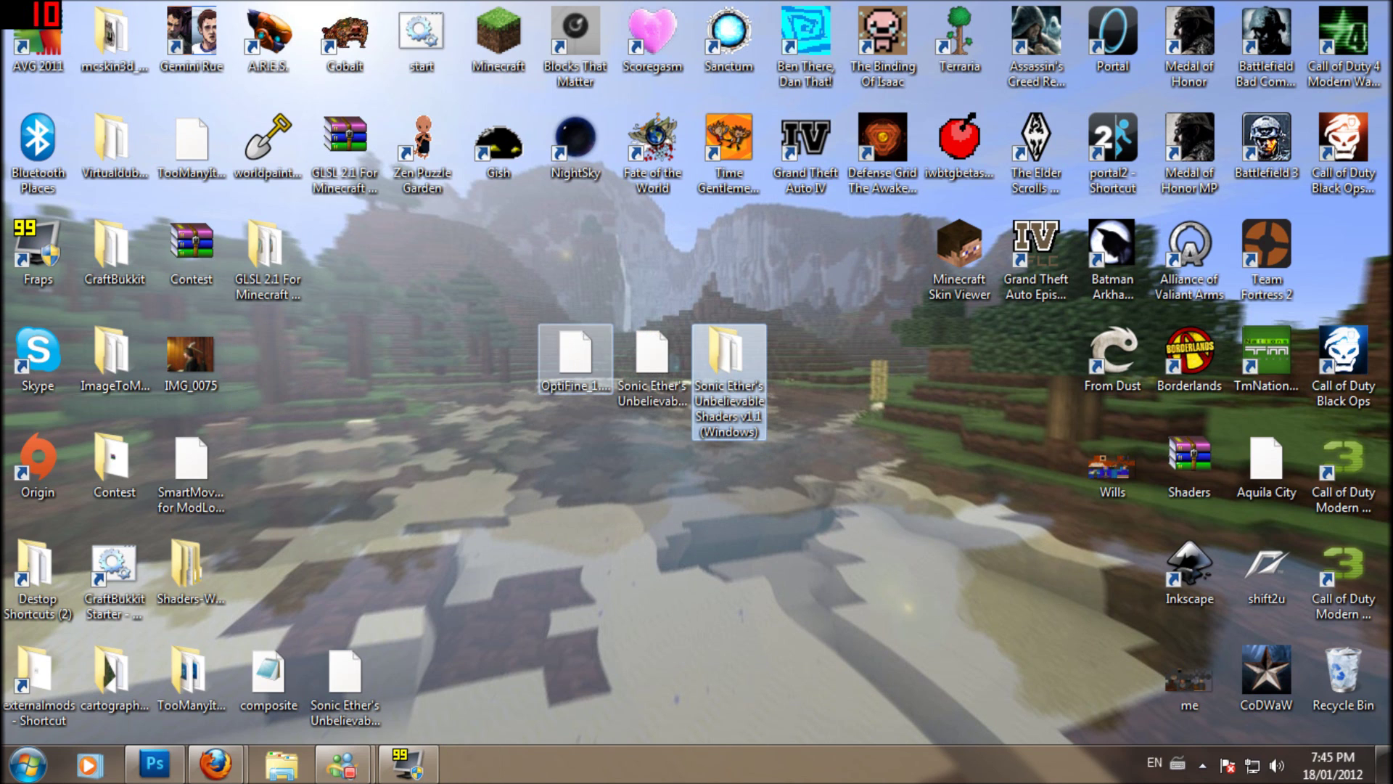
right_click(565, 355)
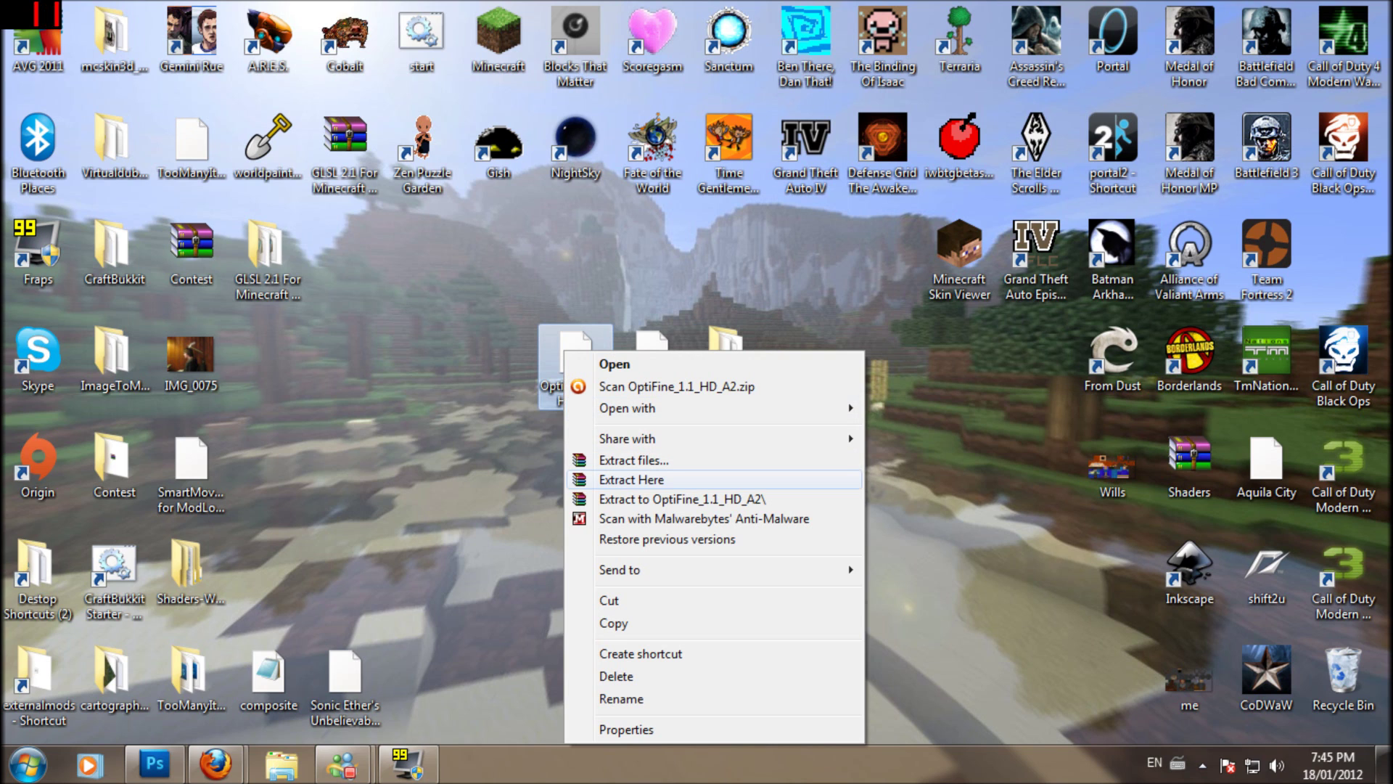
left_click(682, 498)
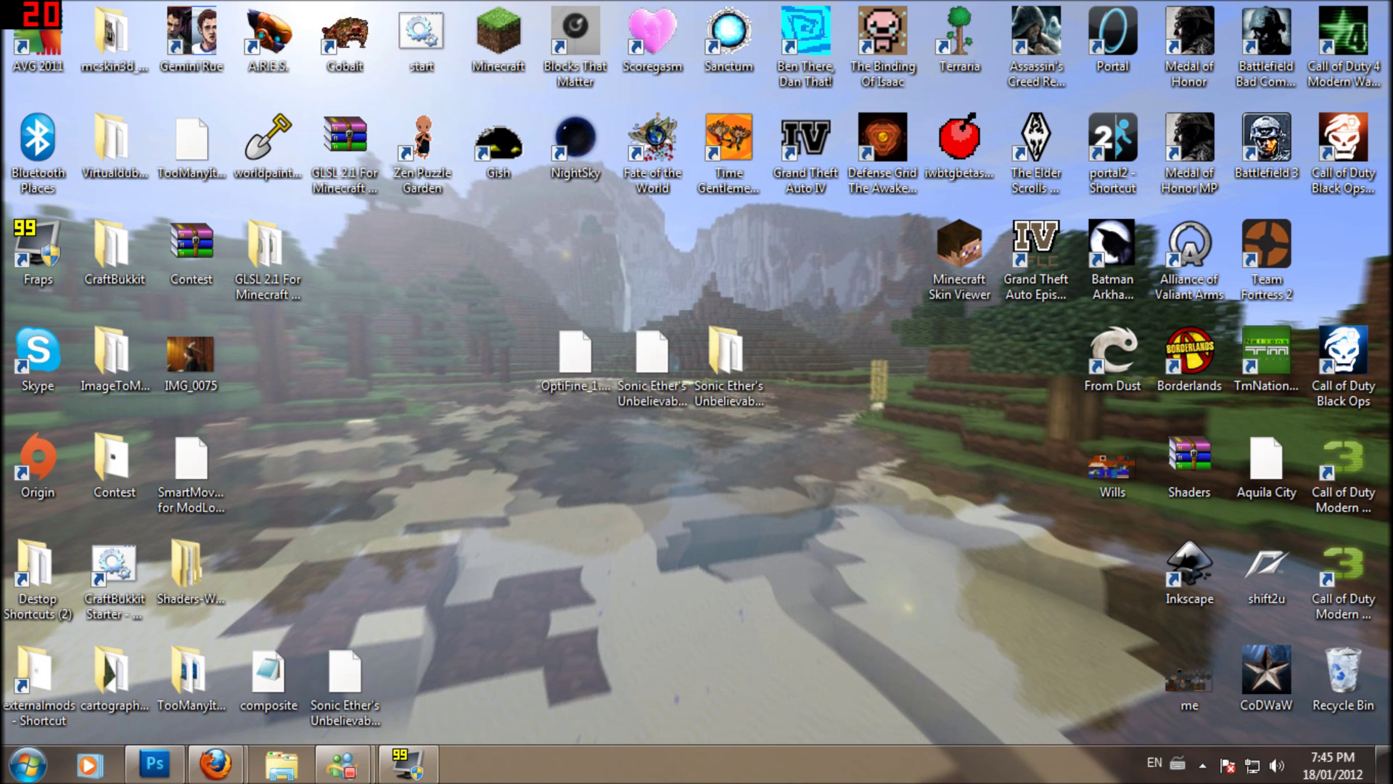
- Place the extracted OptiFine folder below the shaders folder and move the two original zip archives to the Recycle Bin
left_click_drag(267, 356, 729, 469)
left_click_drag(501, 276, 650, 377)
right_click(649, 377)
left_click(702, 675)
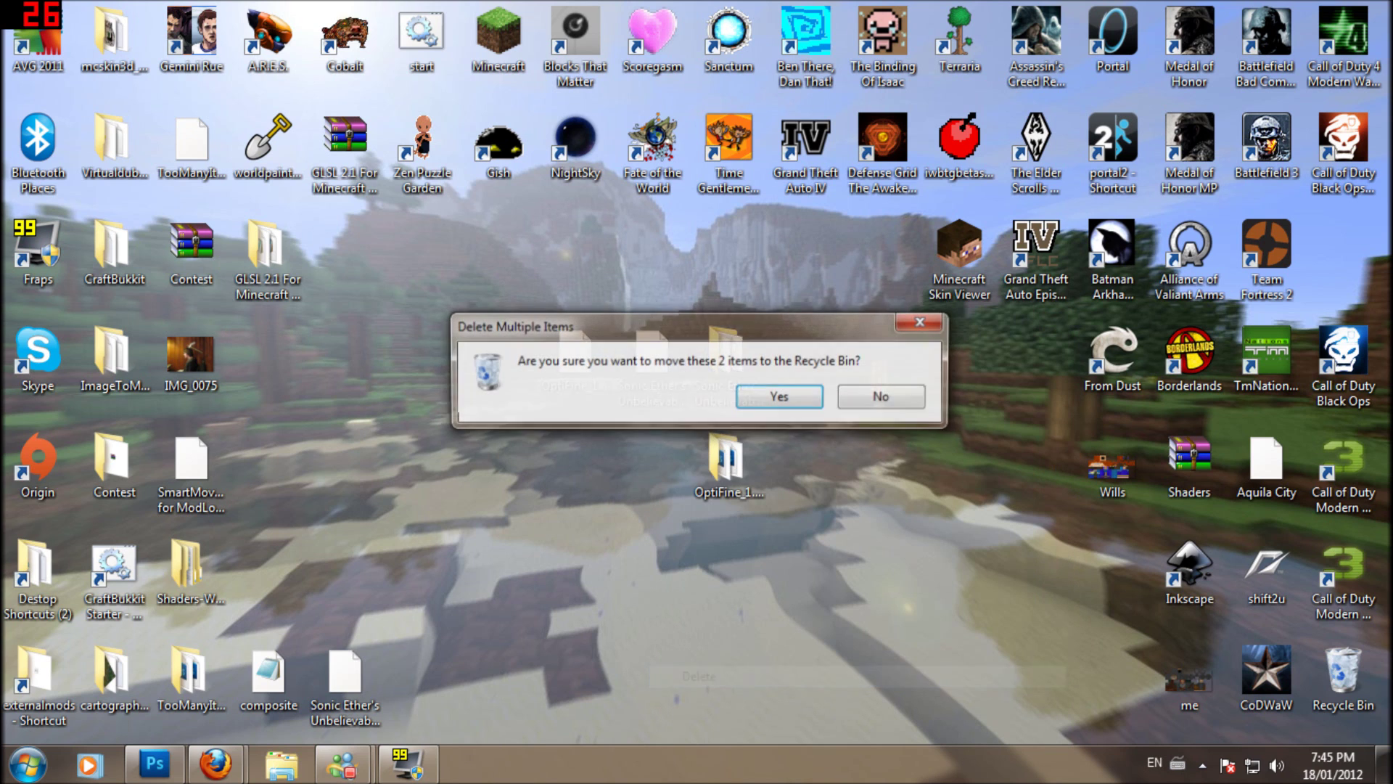
key("Return")
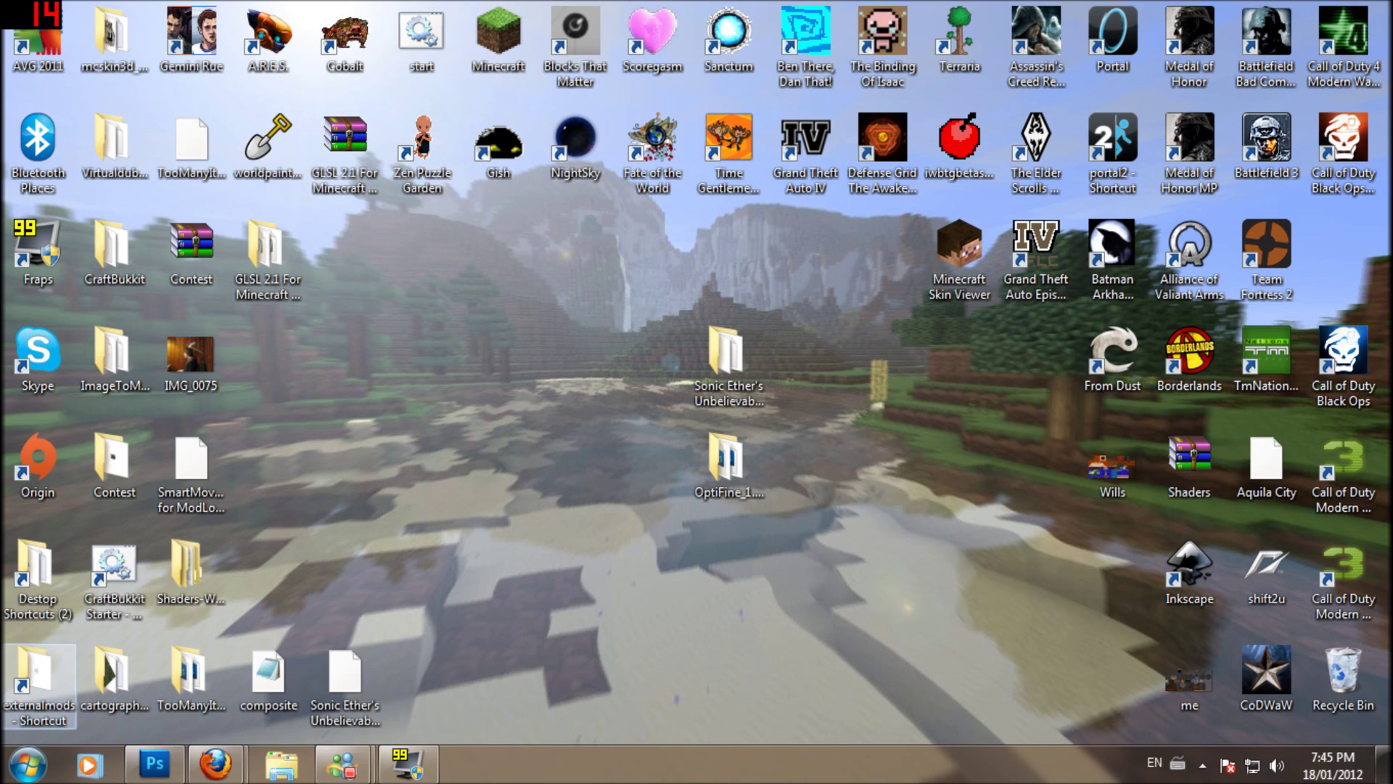
- Go from the externalmods shortcut up to the .minecraft folder and open its bin folder
left_click(38, 682)
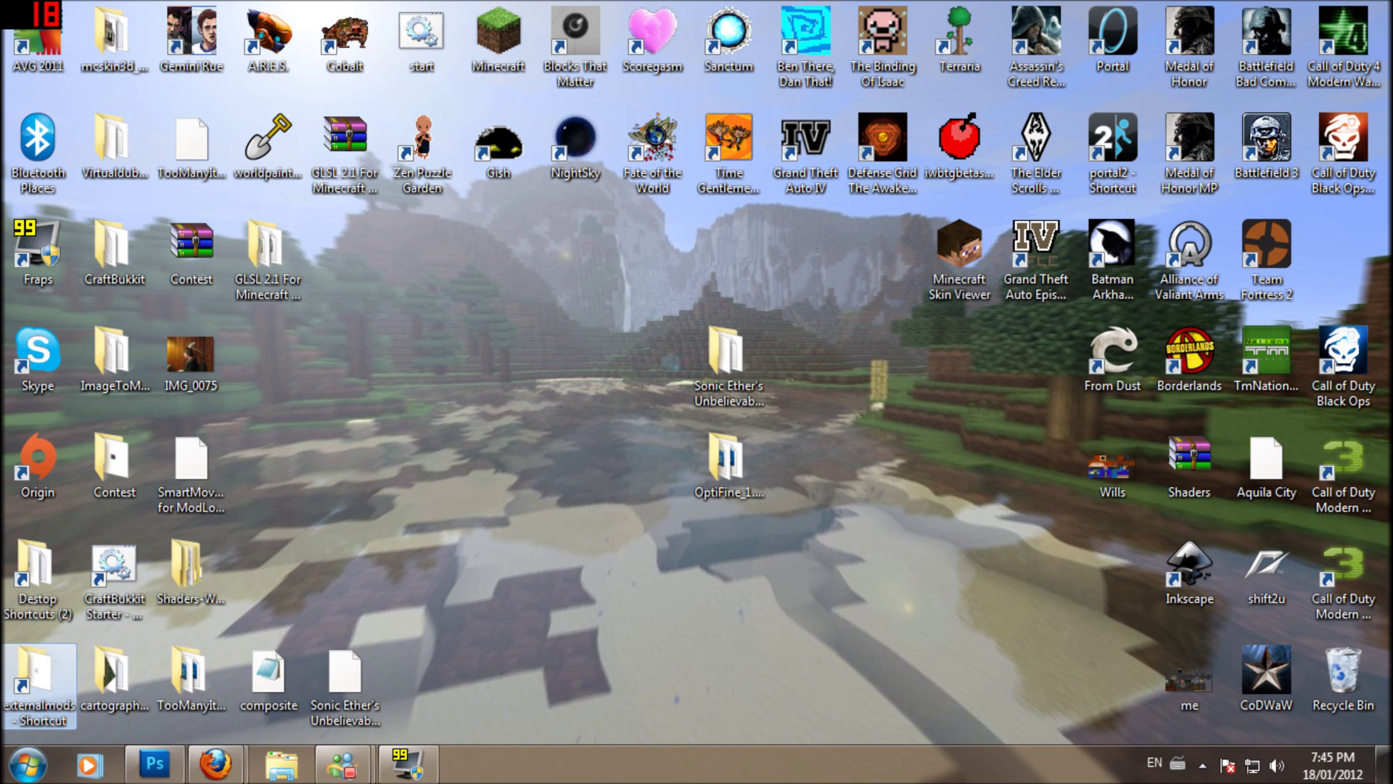
double_click(37, 678)
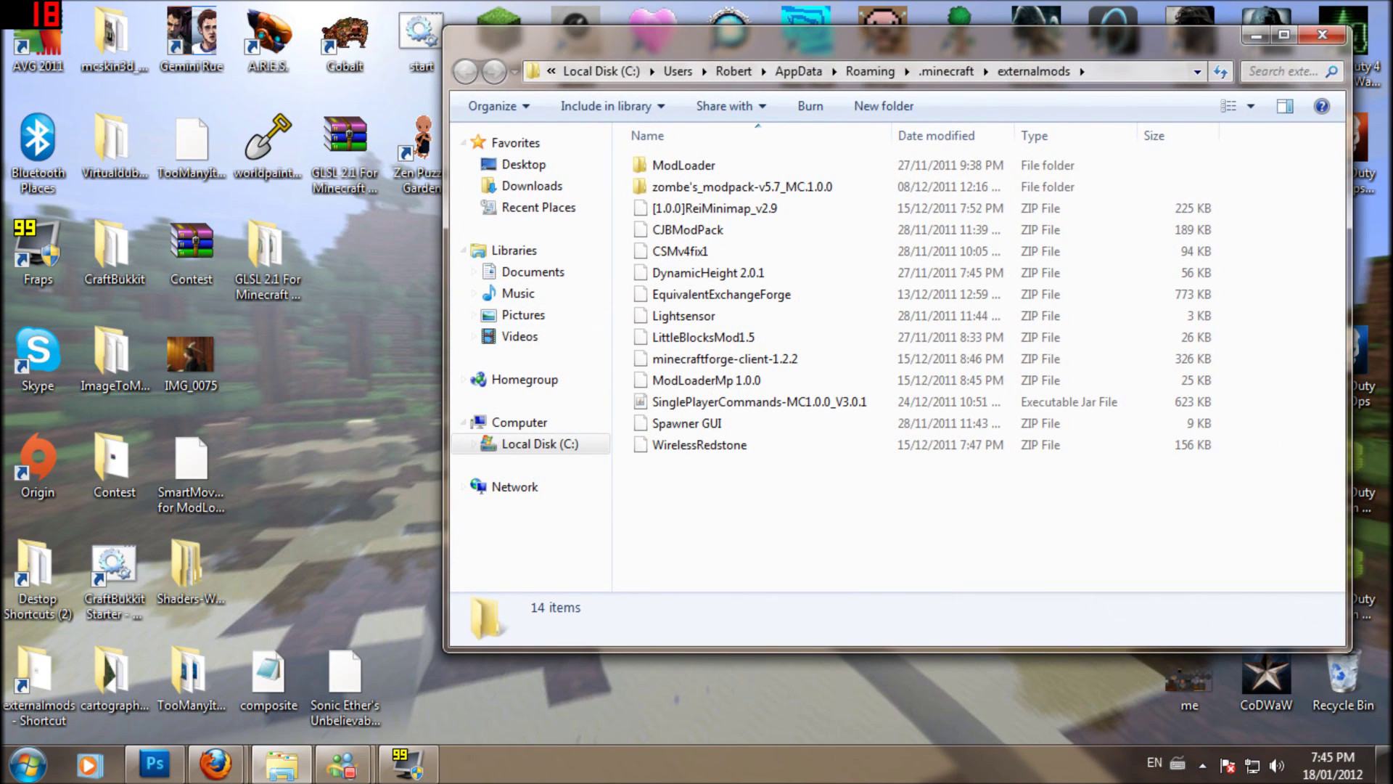
left_click(947, 71)
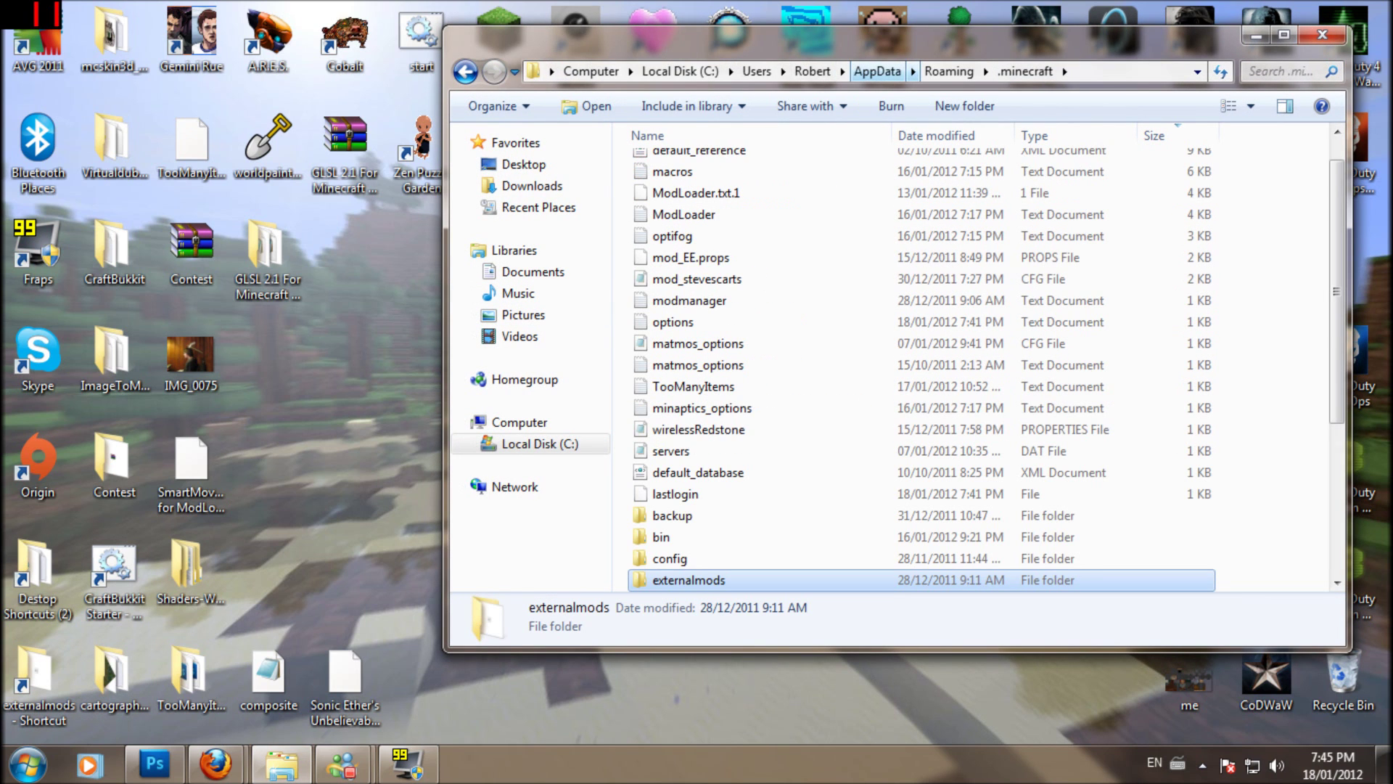
left_click(662, 537)
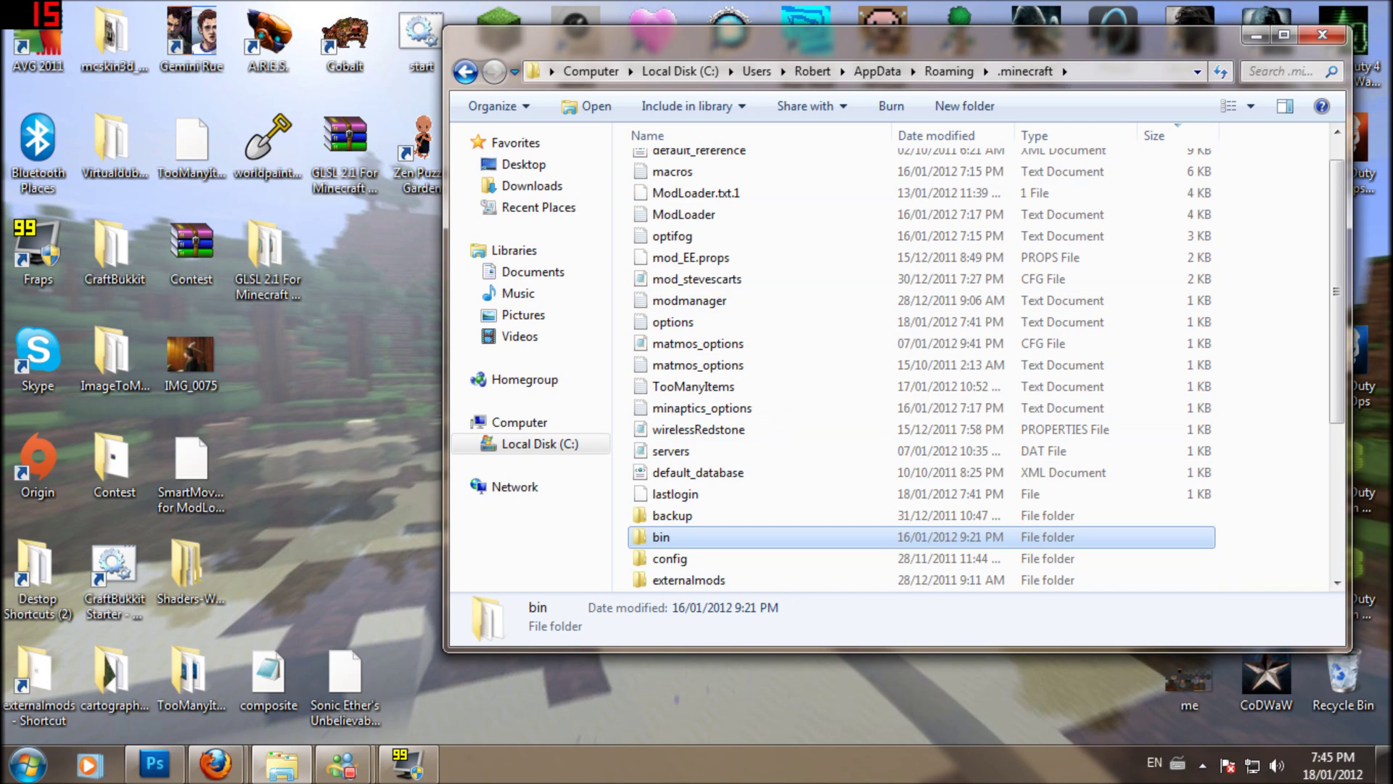
double_click(661, 537)
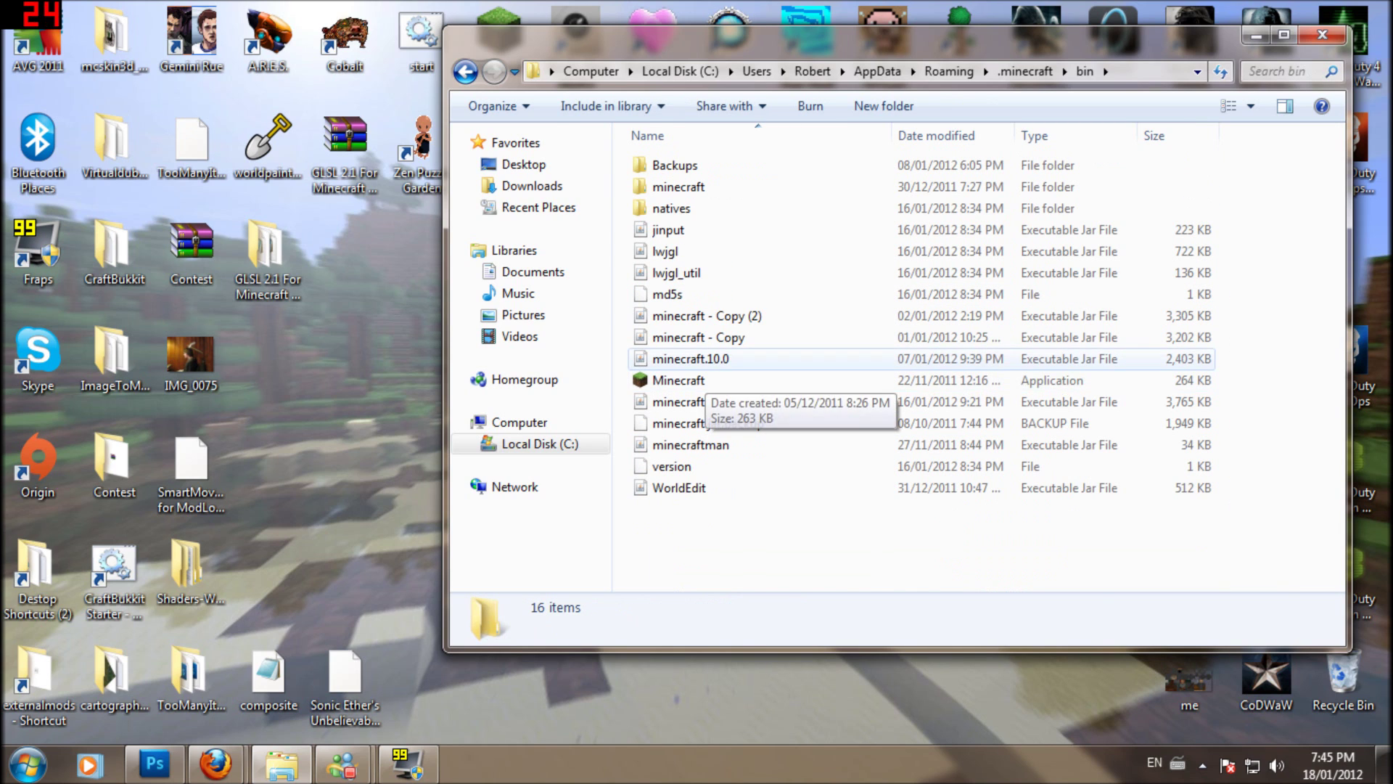
- Duplicate the 3,765 KB minecraft jar file in the bin folder and rename the copy to minecraft 1.1 modded
right_click(701, 405)
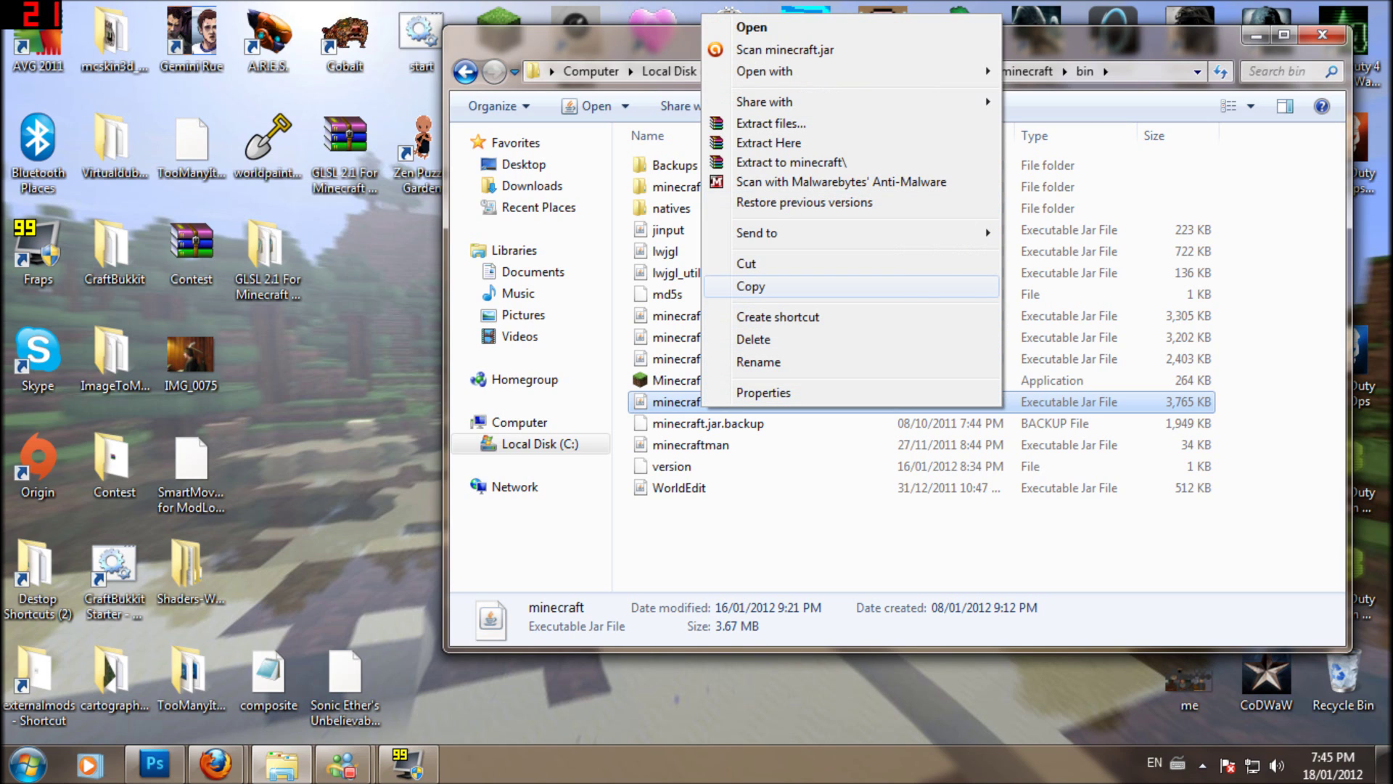
left_click(750, 286)
right_click(746, 214)
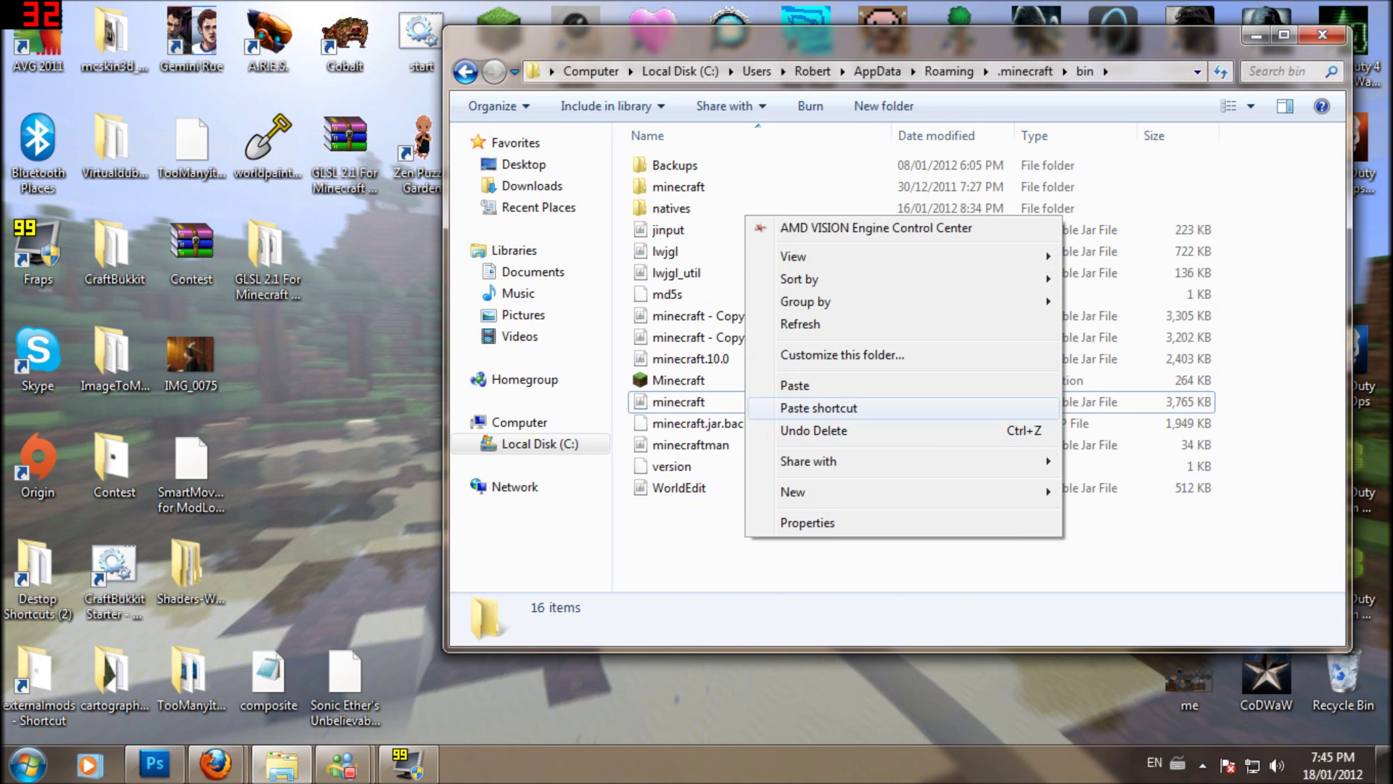
left_click(798, 385)
right_click(737, 339)
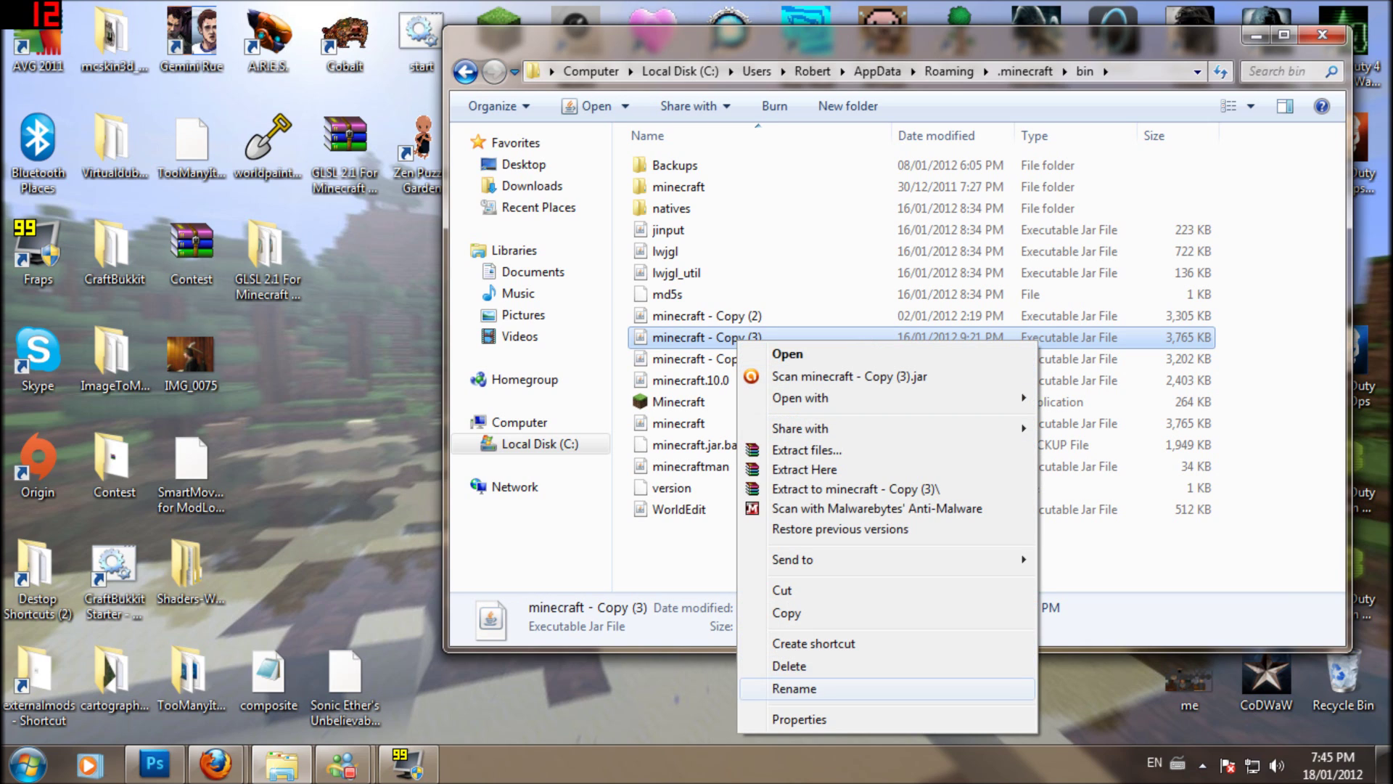
left_click(794, 688)
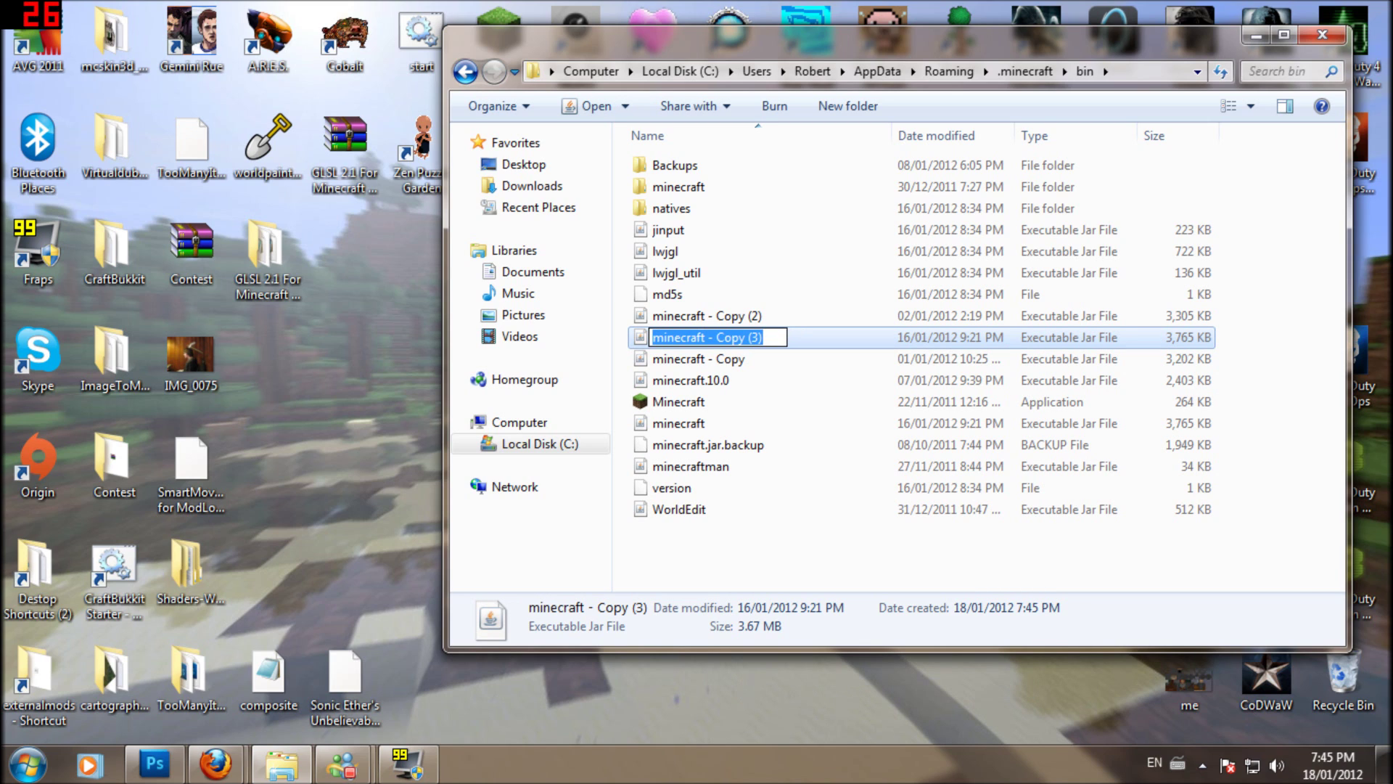
left_click(758, 337)
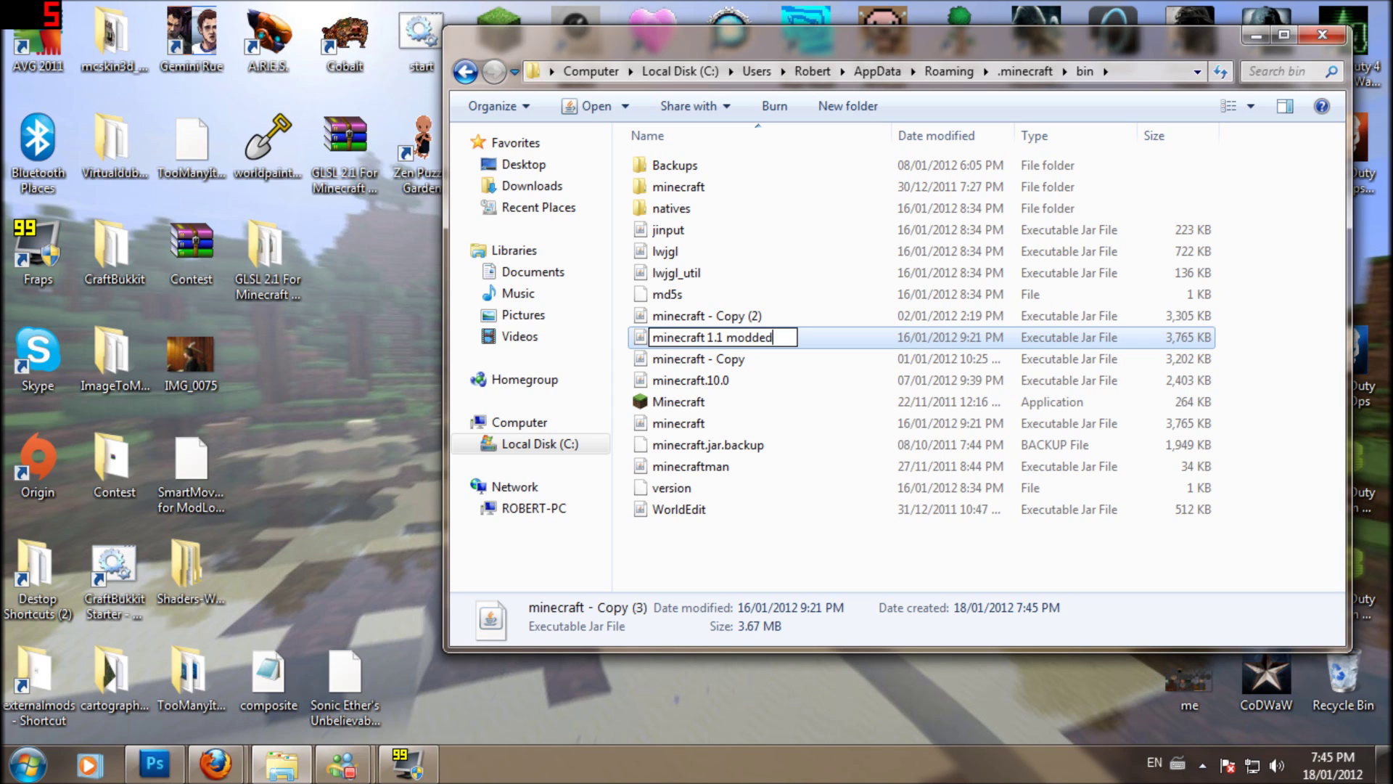
key("Return")
left_click(798, 551)
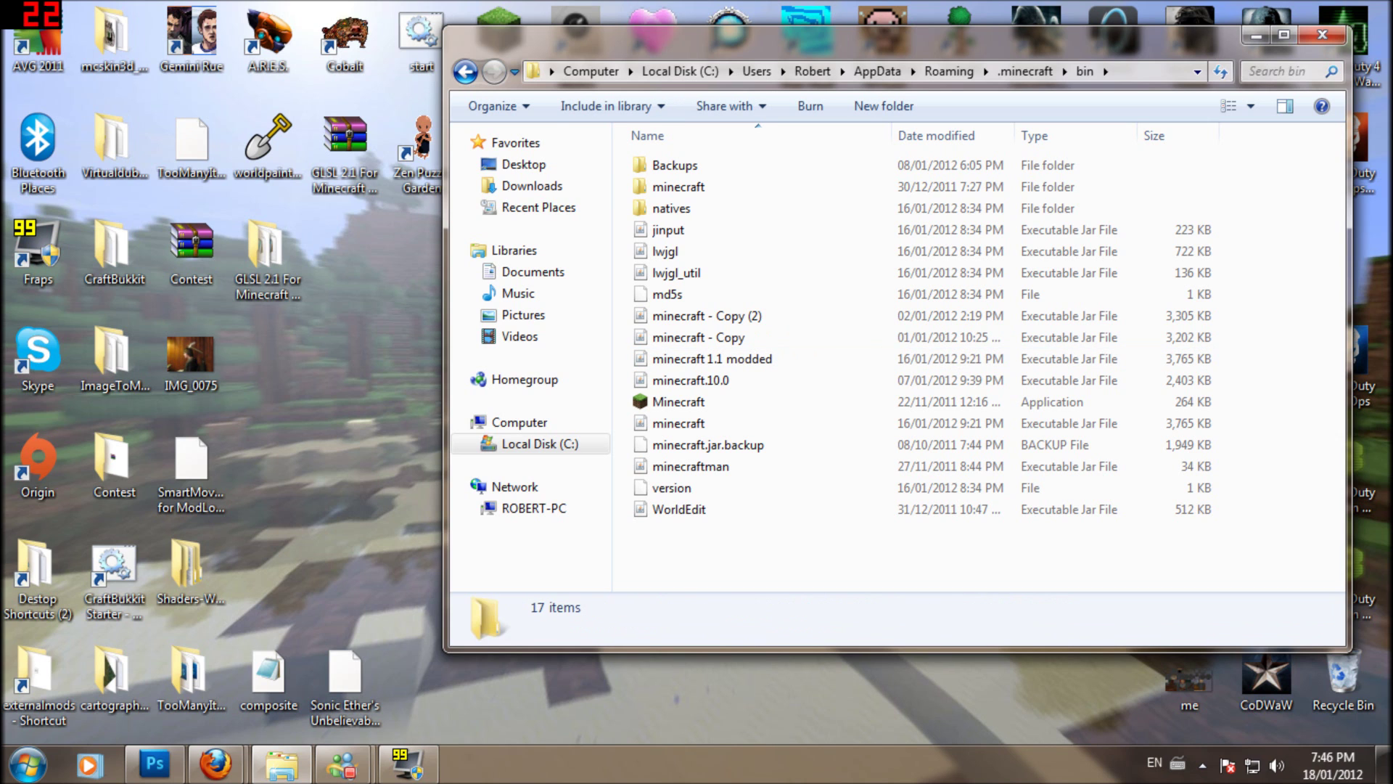
- Launch Minecraft with the desktop start script, force a game update and log in, closing the game once its title screen loads
double_click(419, 42)
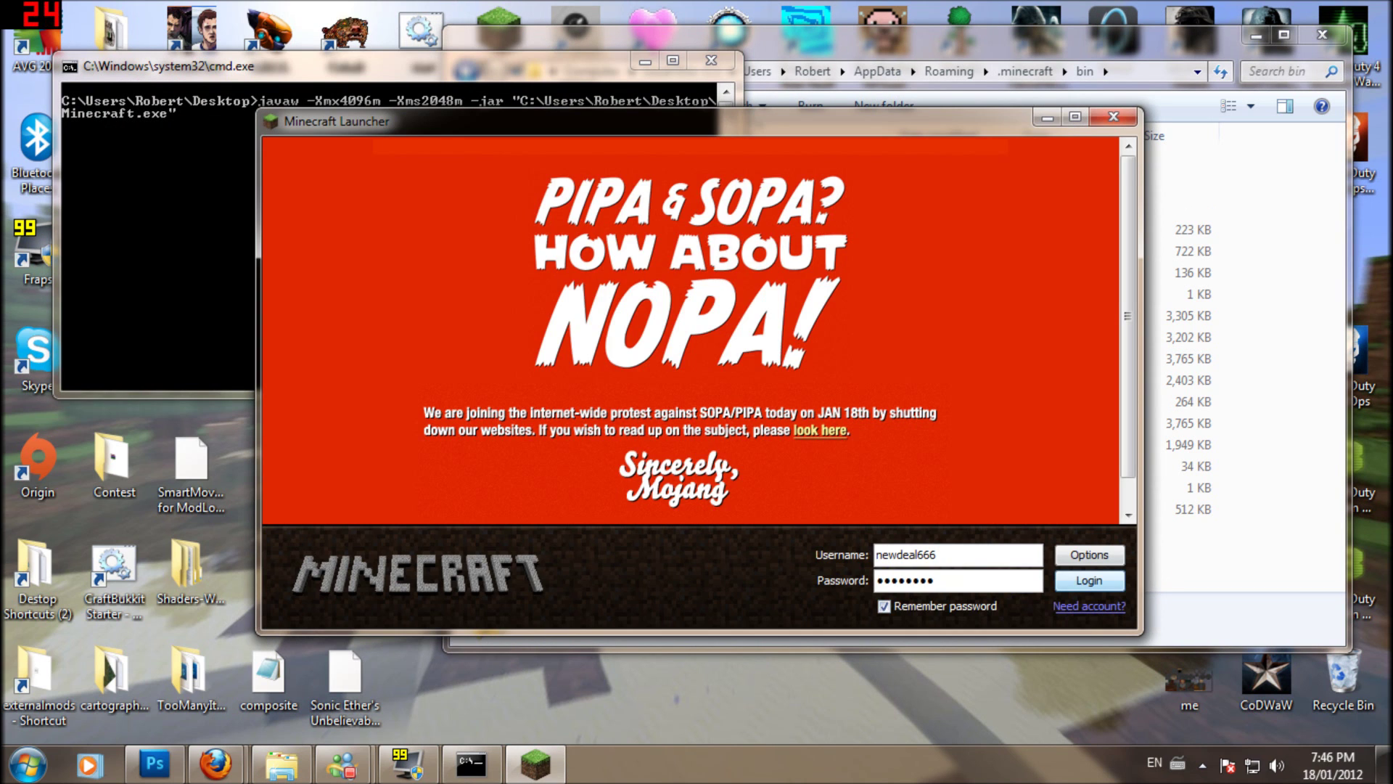
left_click(1090, 554)
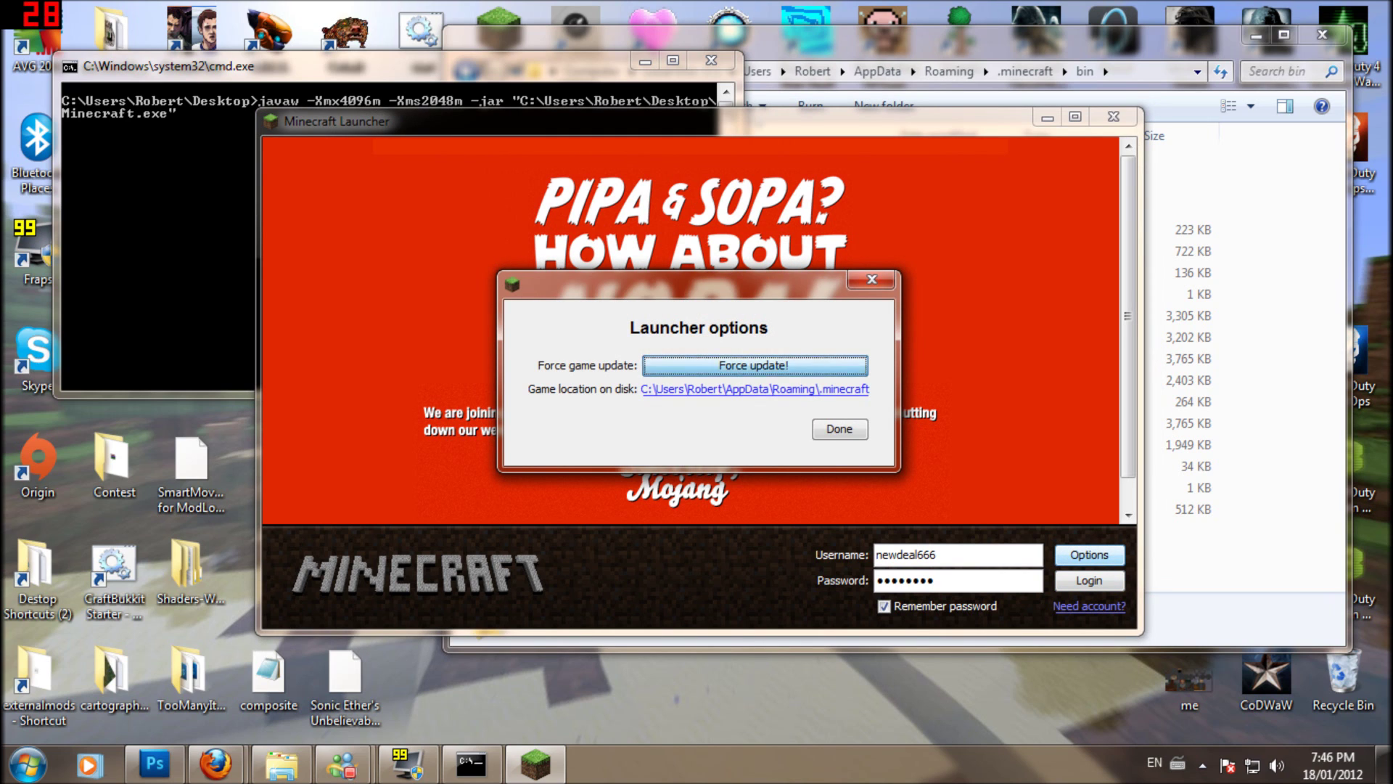
left_click(754, 365)
key("Return")
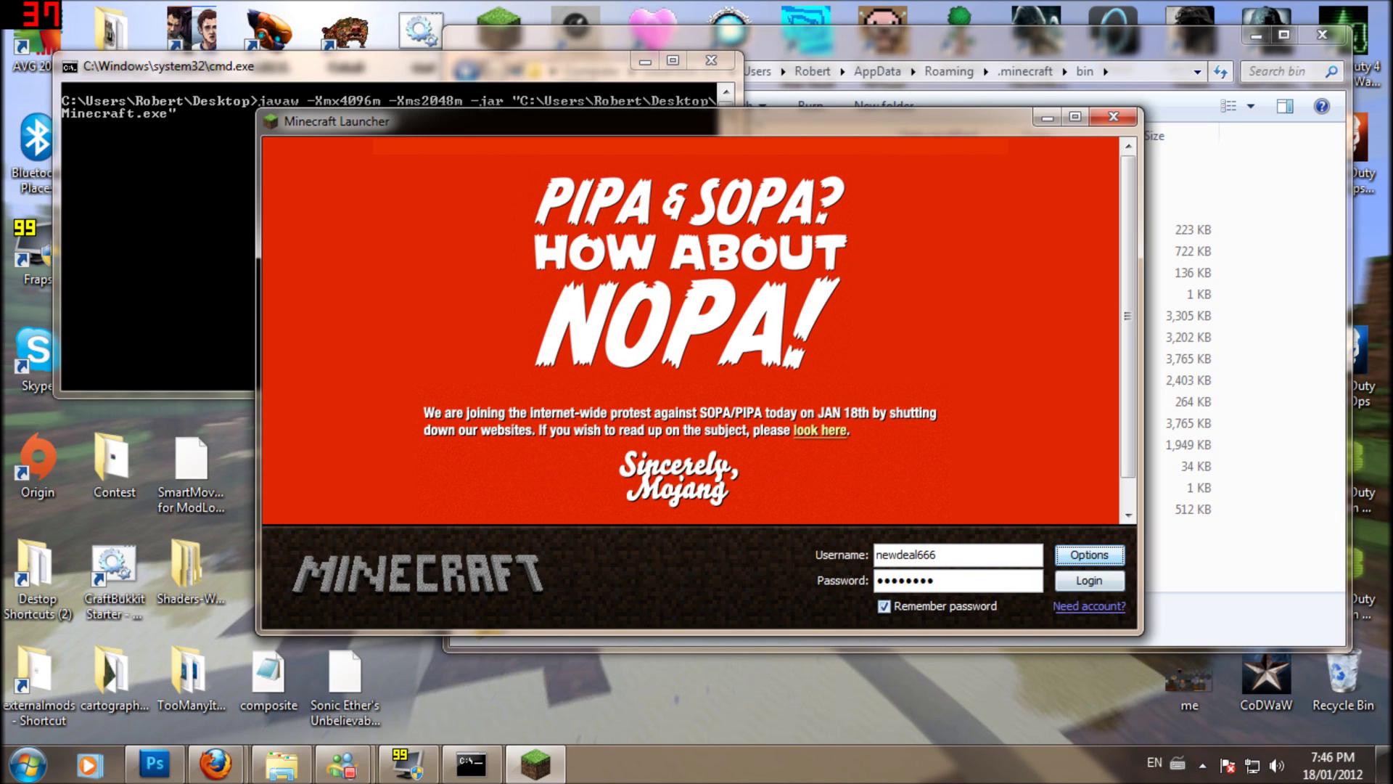
left_click(1089, 579)
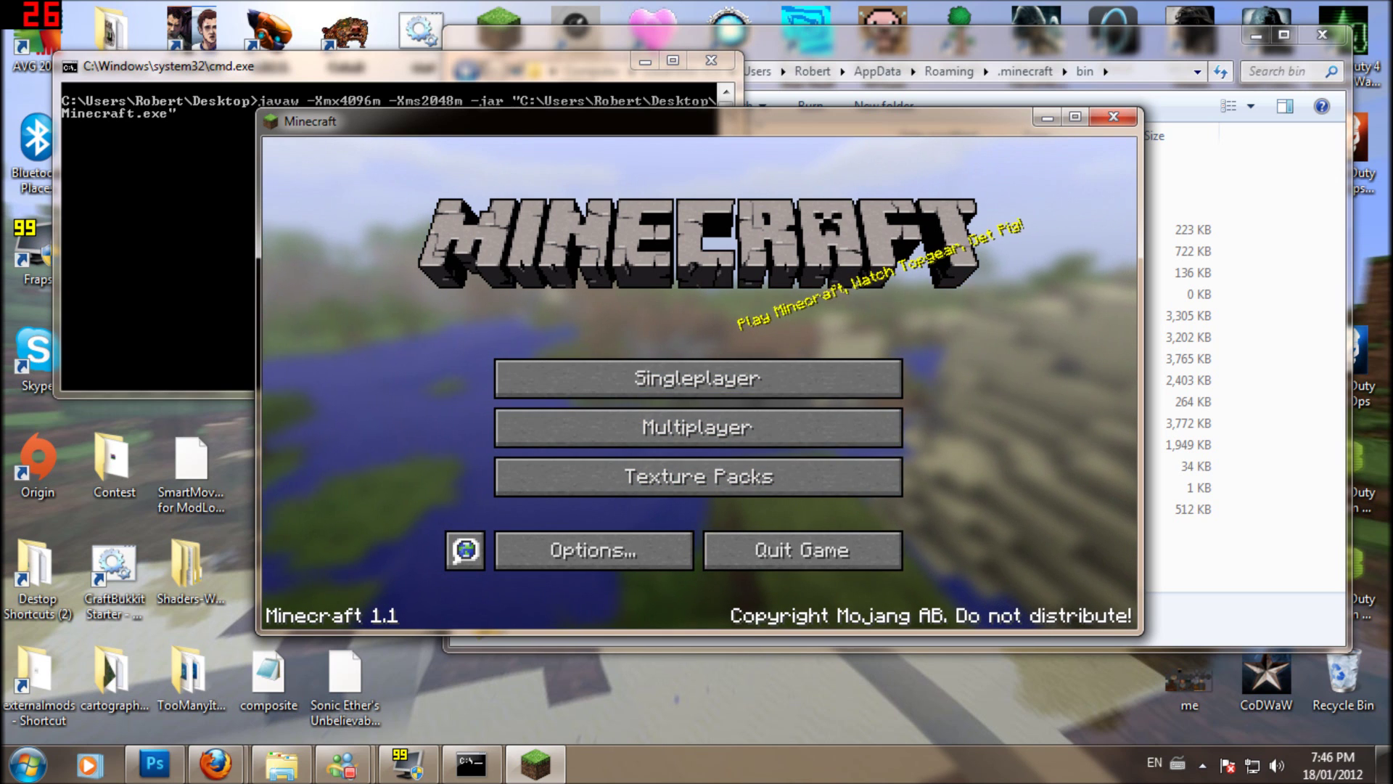
left_click(1113, 117)
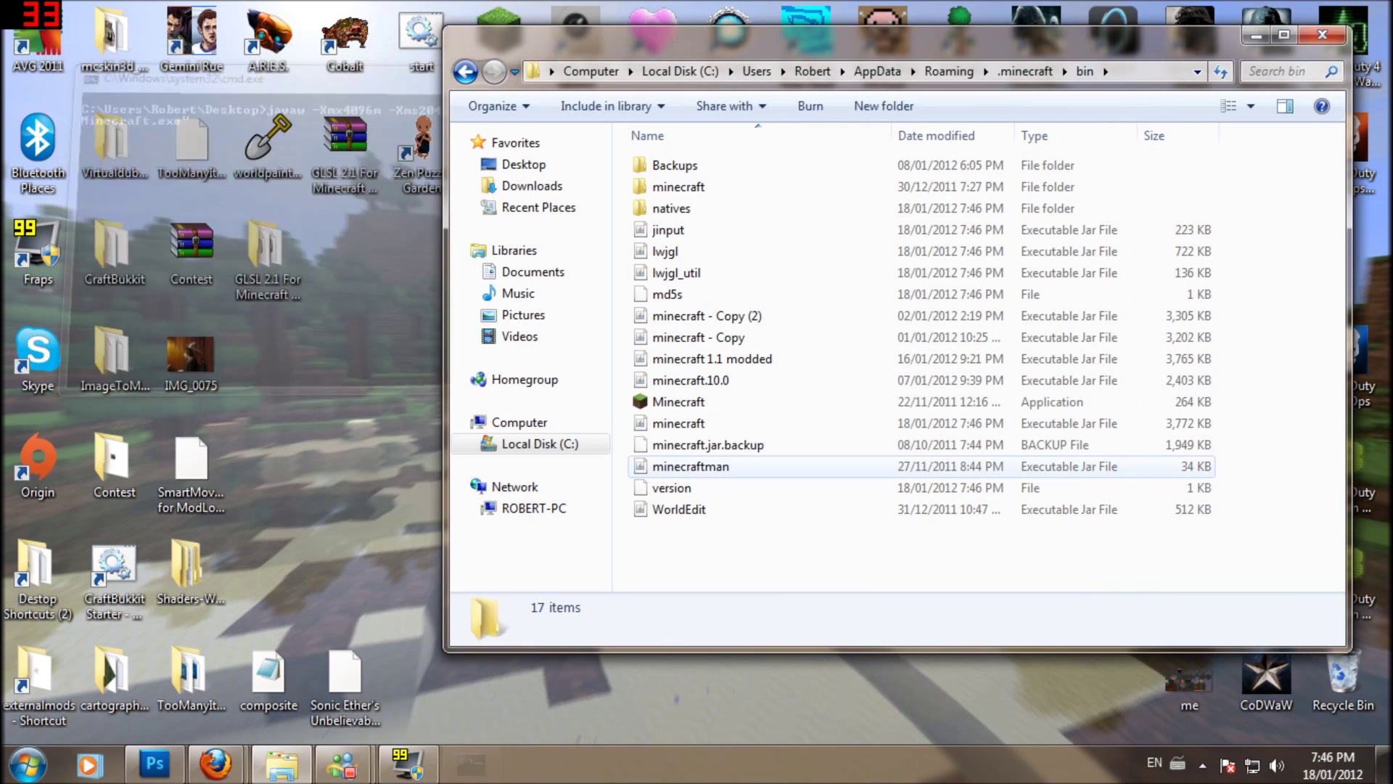
left_click(679, 423)
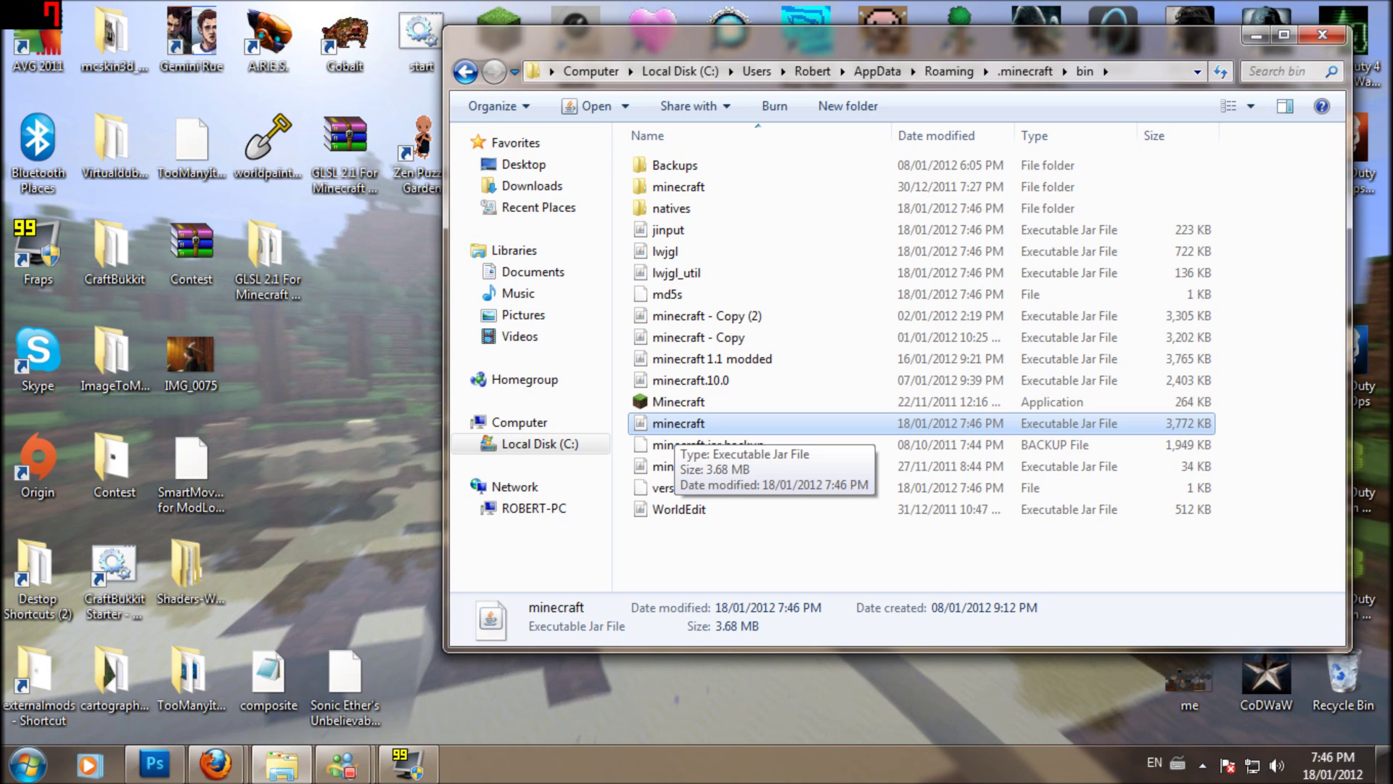
left_click(679, 423)
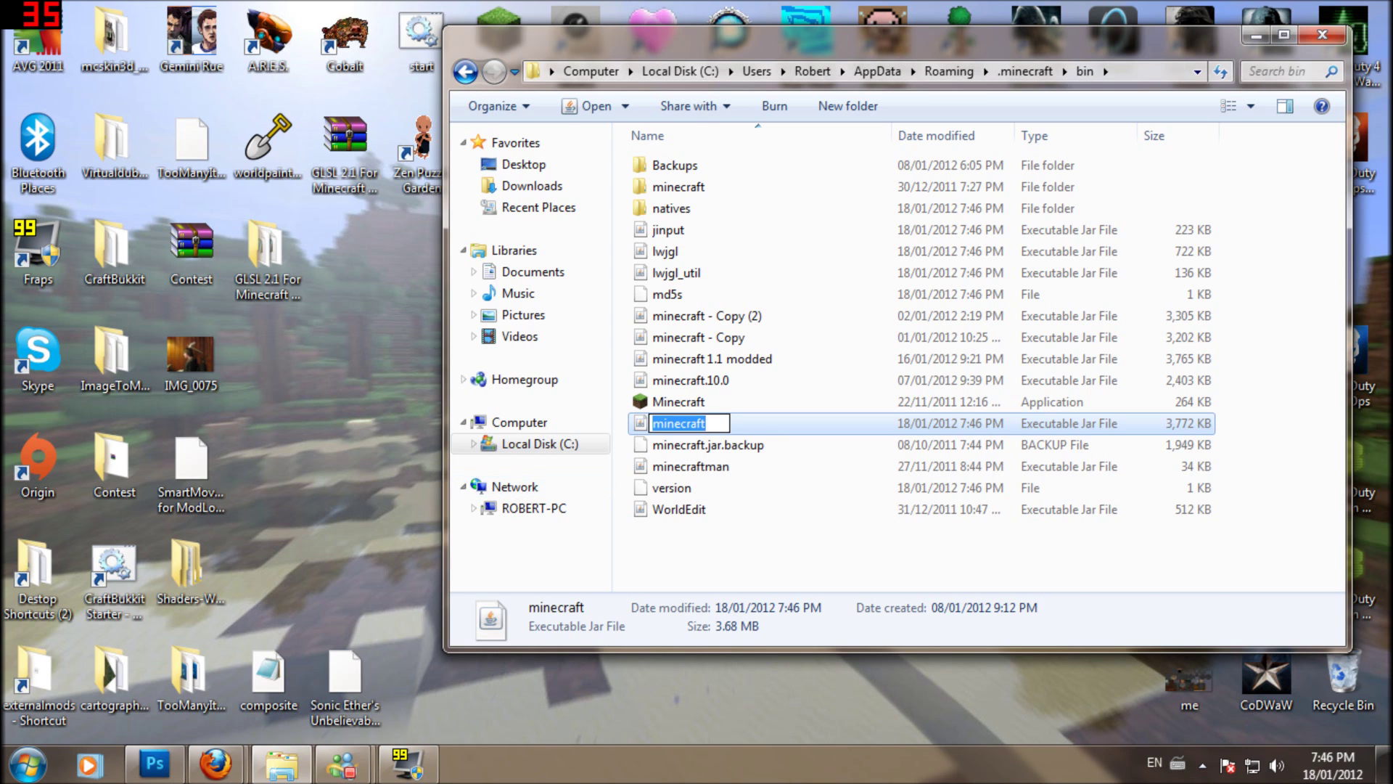
left_click_drag(764, 51, 960, 51)
right_click(852, 422)
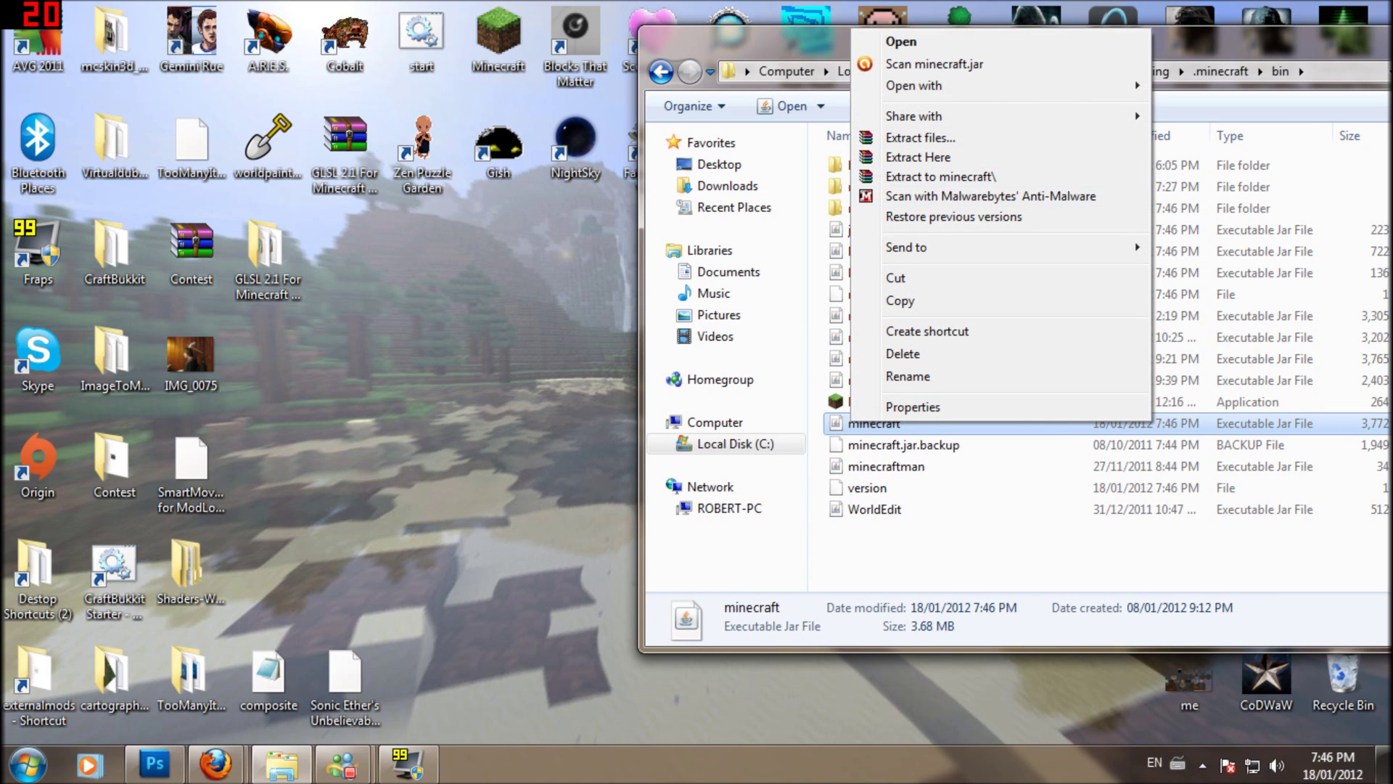
left_click(941, 176)
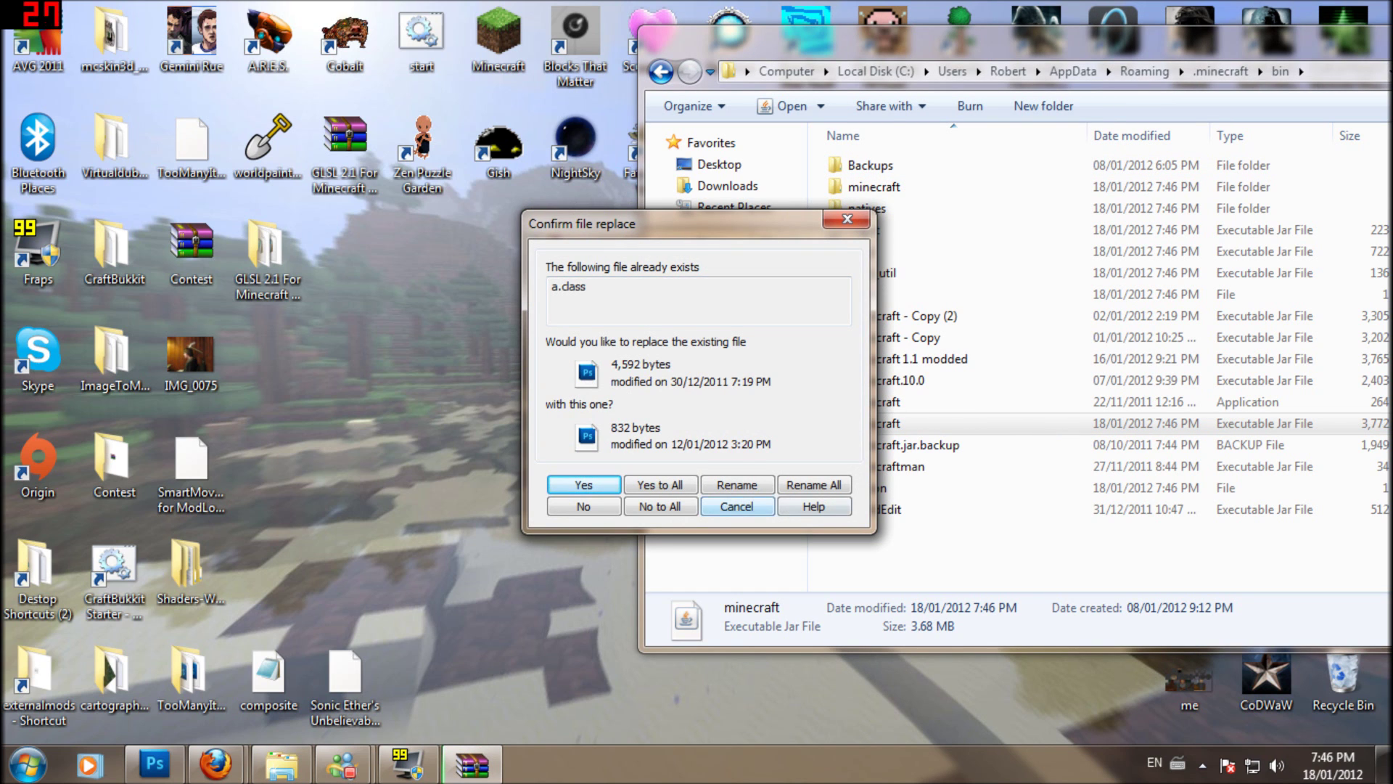
left_click(737, 505)
- Open the updated minecraft.jar as an archive in WinRAR and place its window clear of the extracted mod folders
right_click(885, 421)
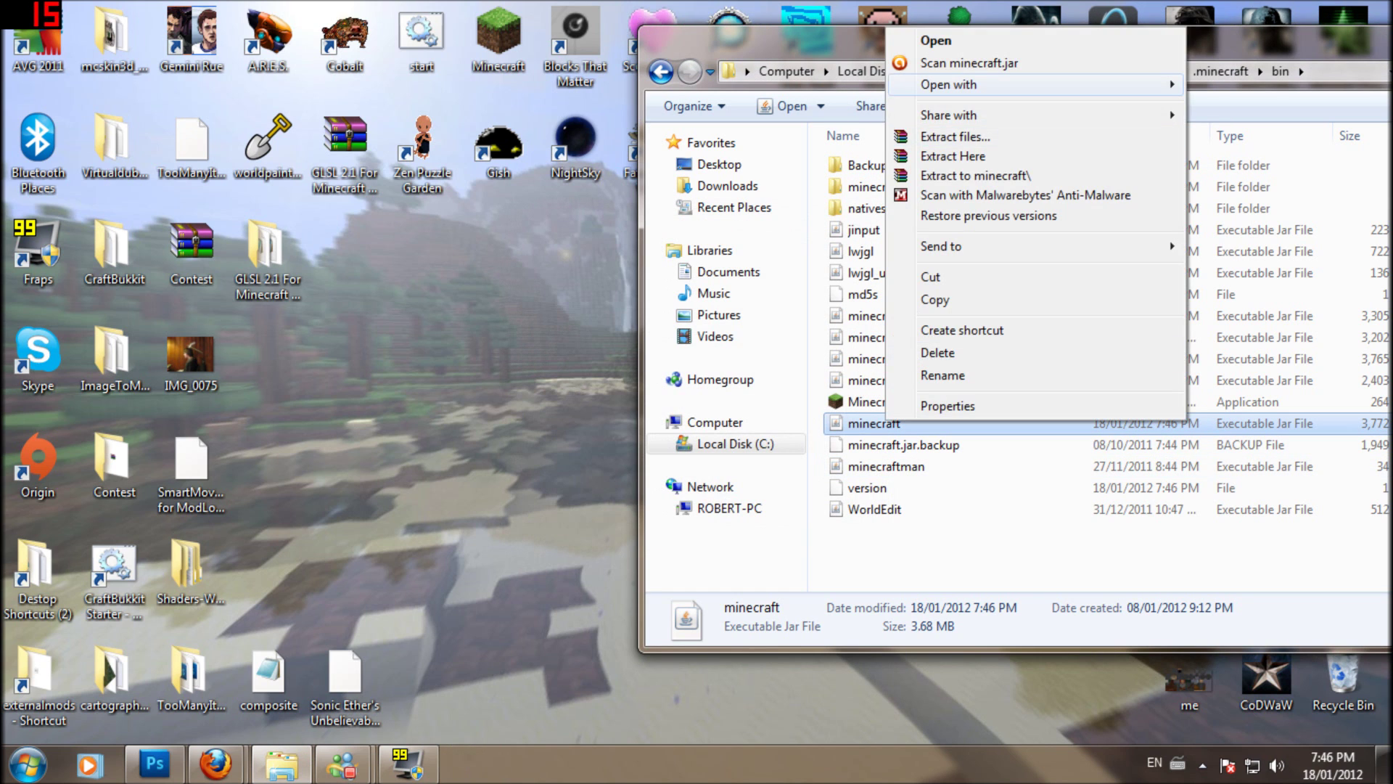
mouse_move(943, 84)
left_click(733, 106)
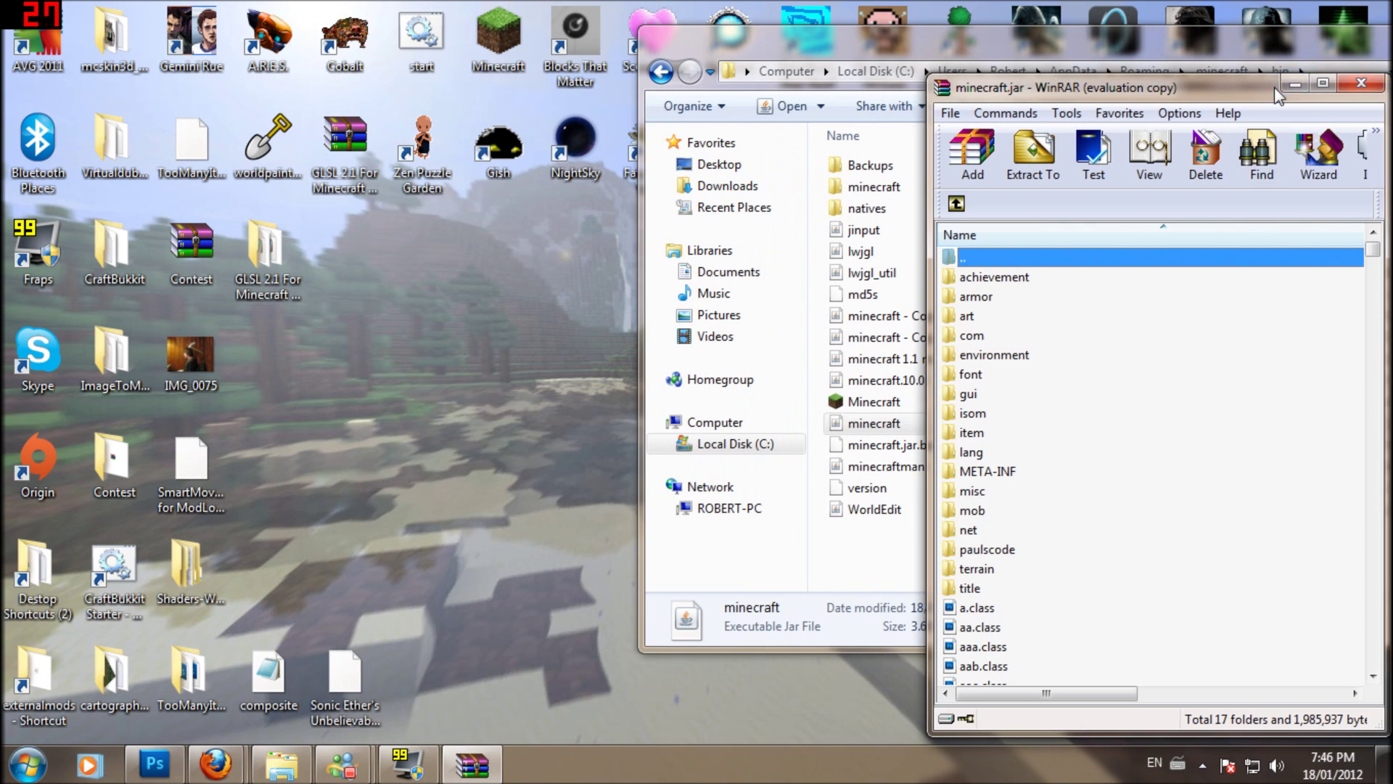
left_click_drag(1283, 94, 356, 34)
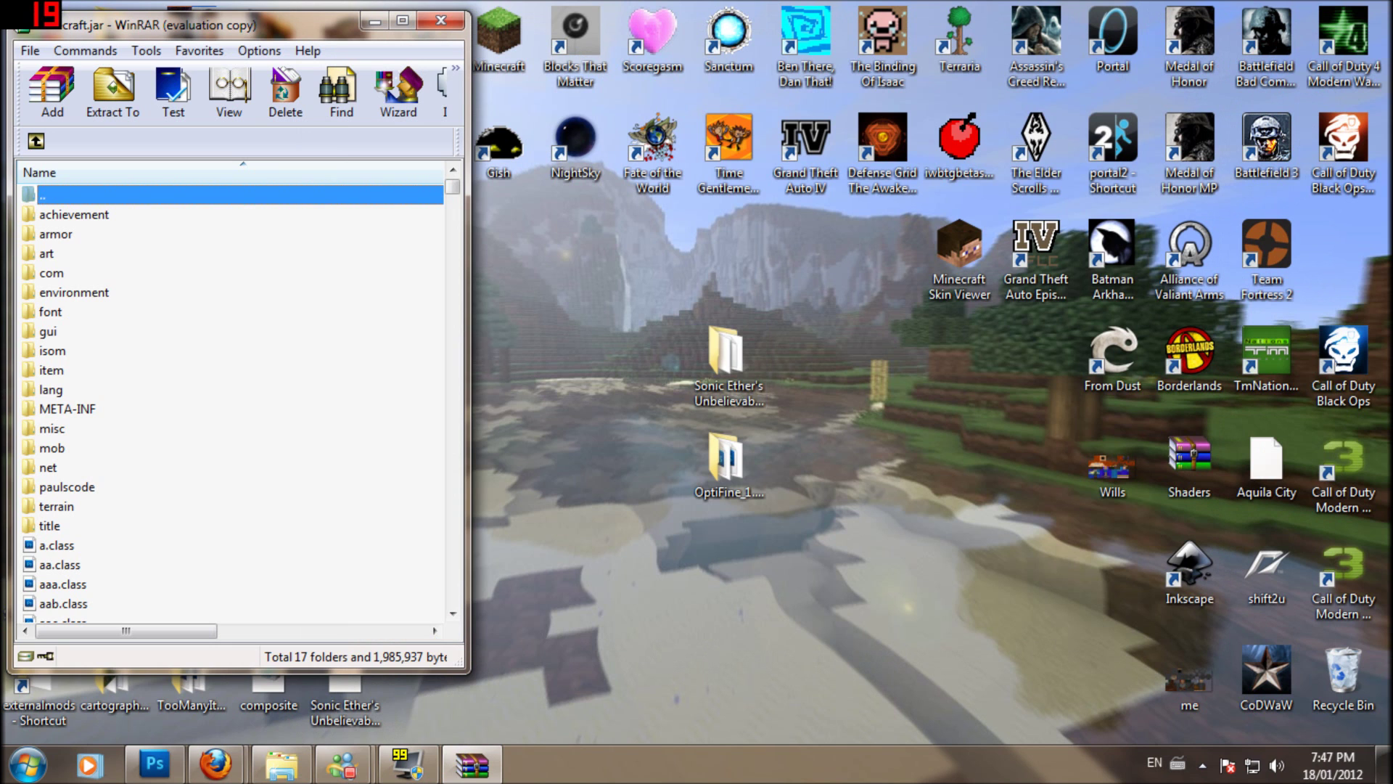
- Add all files from the desktop's OptiFine_1.1_HD_A2 folder to minecraft.jar, using the Add and replace files update mode
double_click(726, 458)
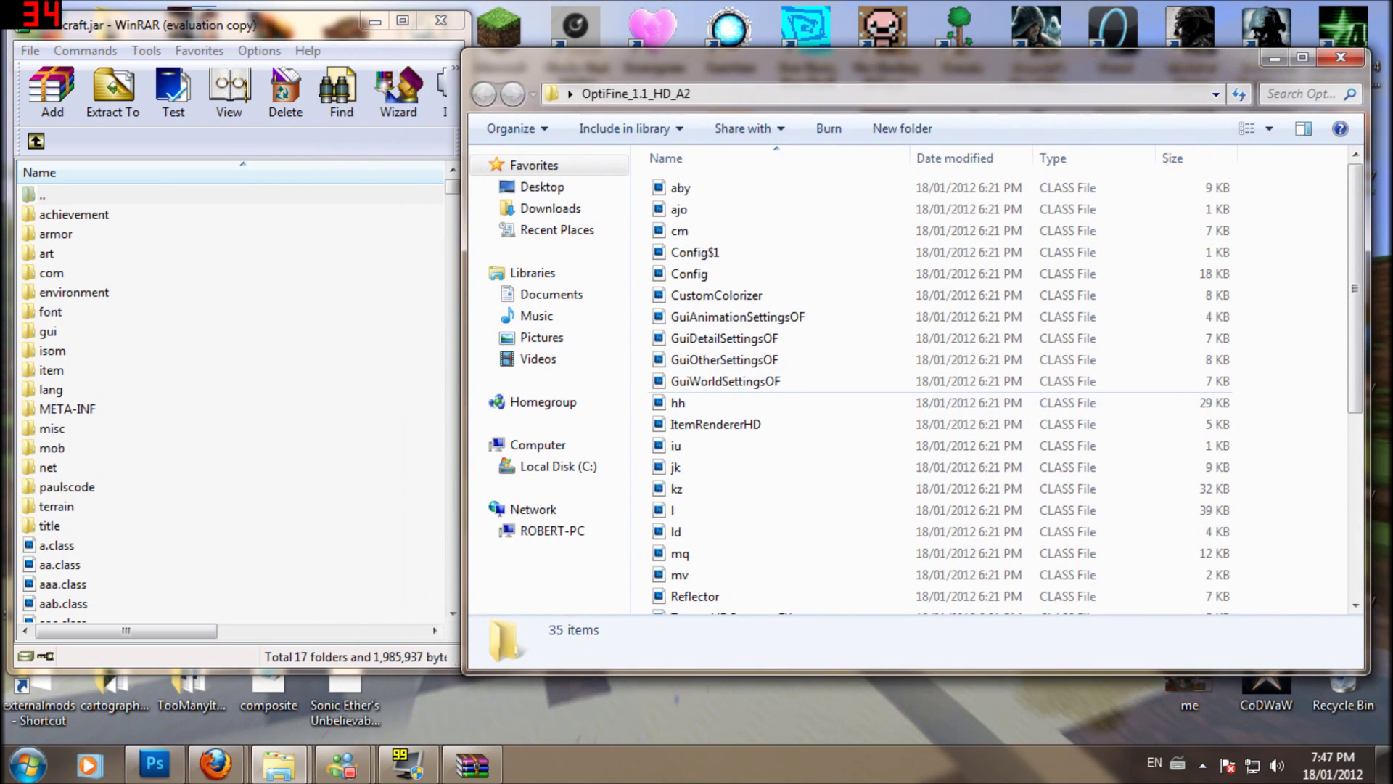
left_click(715, 424)
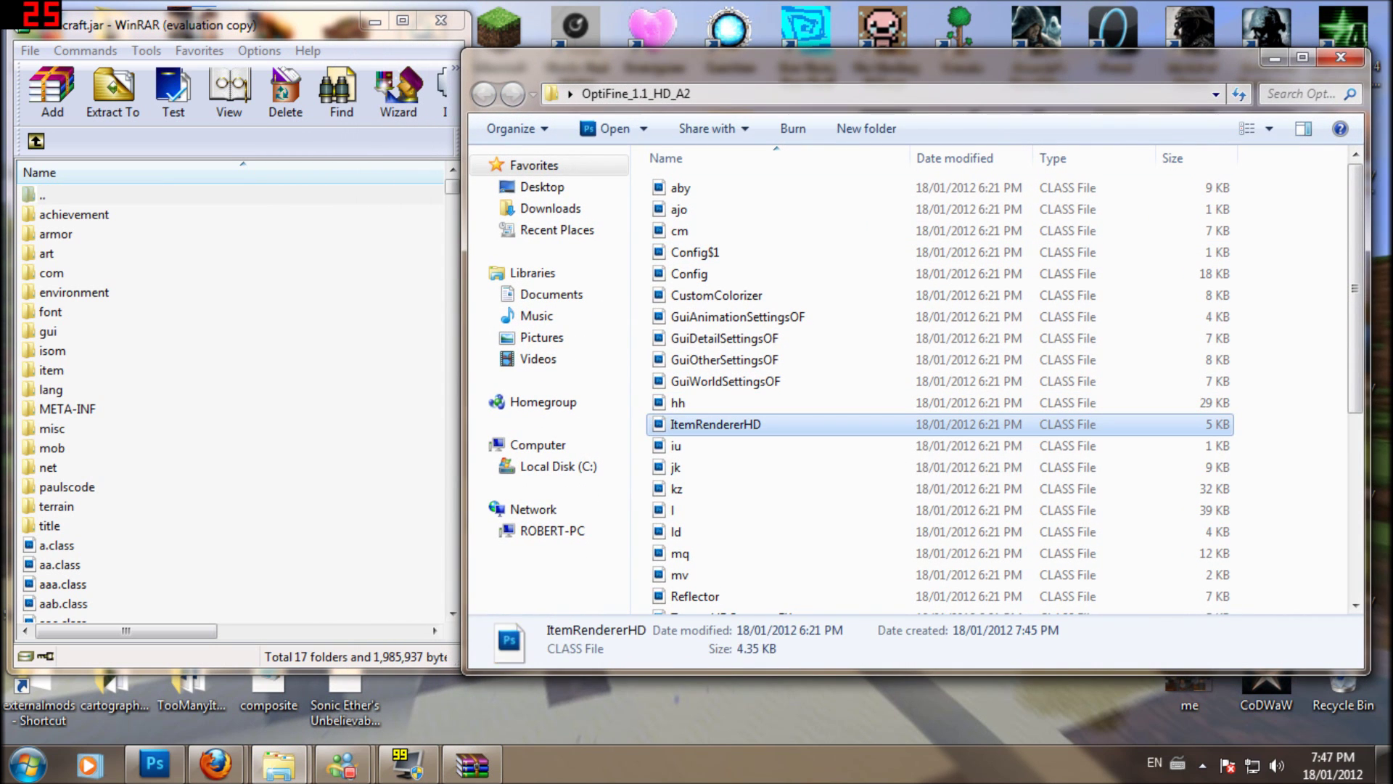
key("ctrl+a")
left_click_drag(808, 386, 650, 487)
key("ctrl+a")
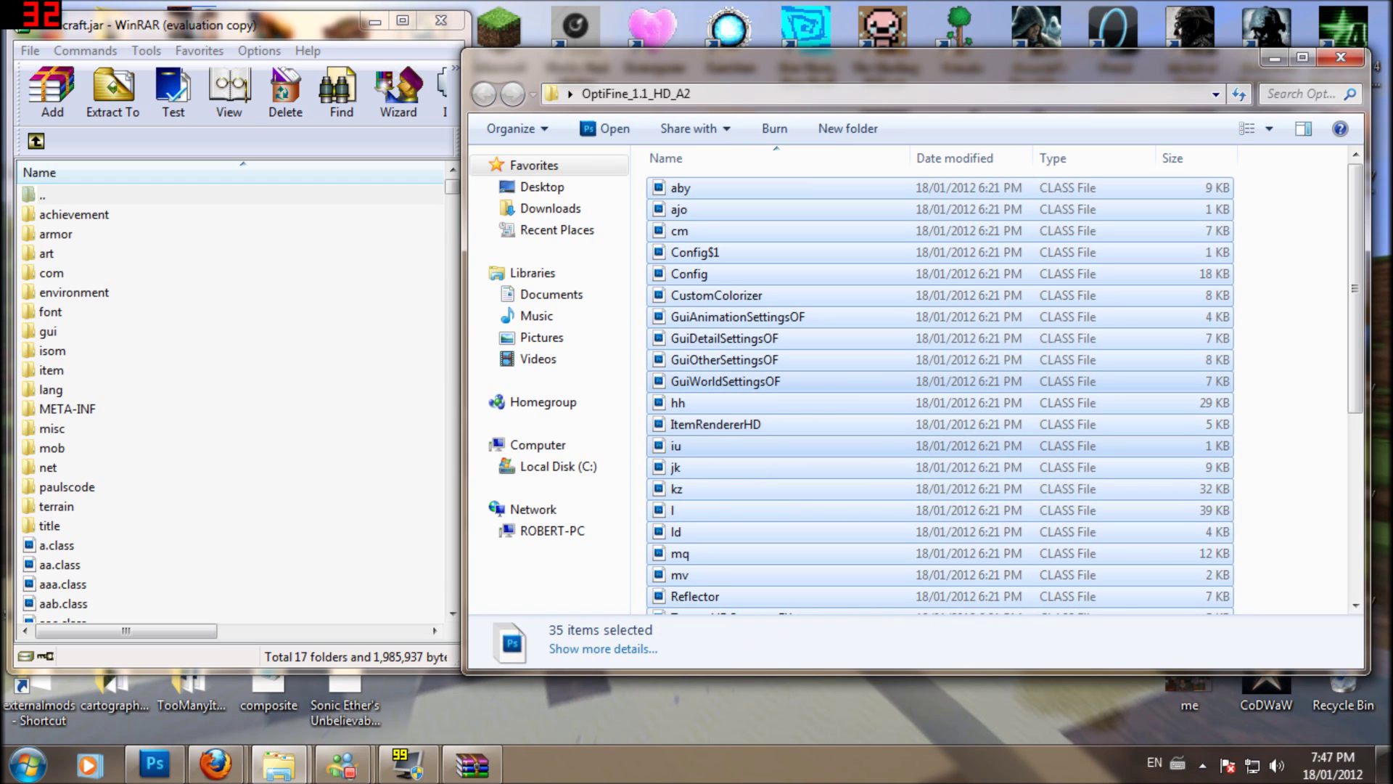
left_click_drag(715, 423, 218, 363)
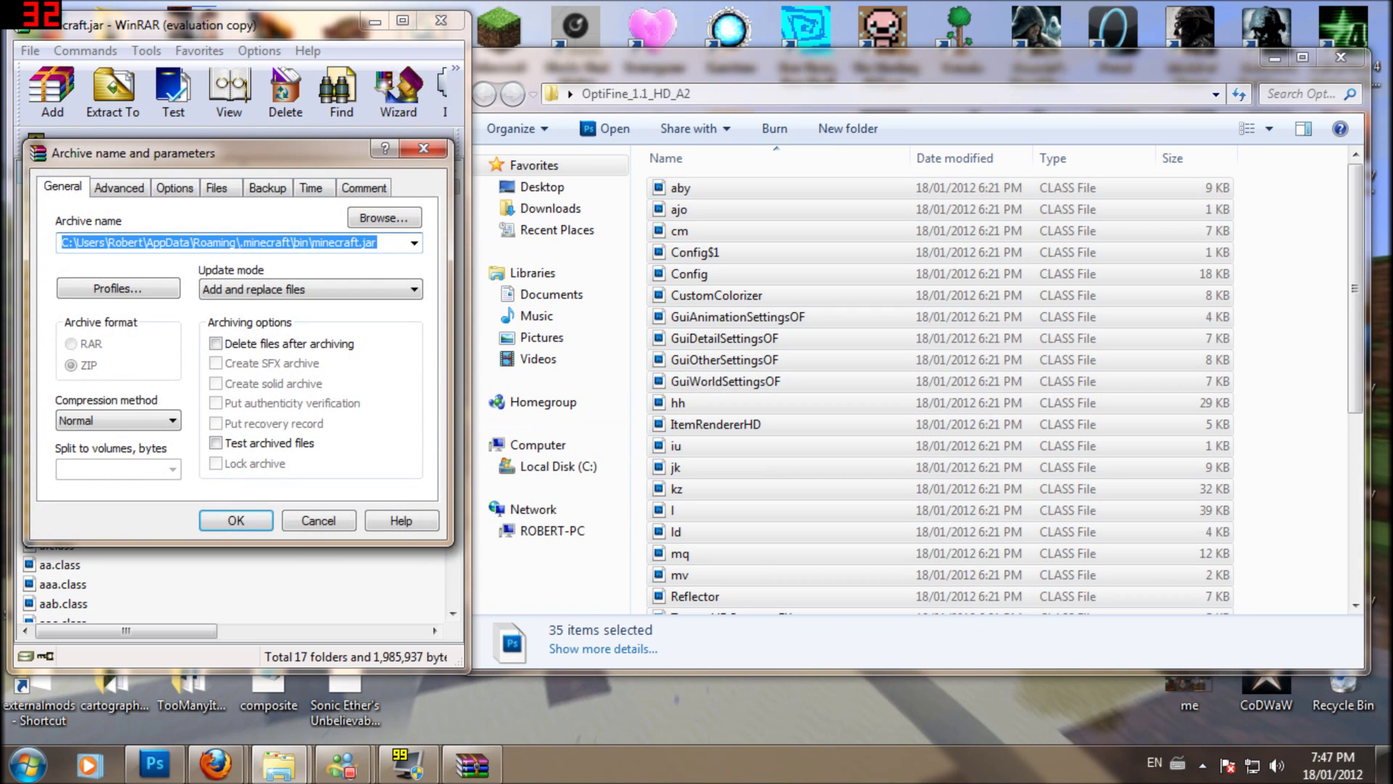
left_click(236, 520)
- Delete the META-INF folder from minecraft.jar and close the OptiFine folder window
left_click(67, 408)
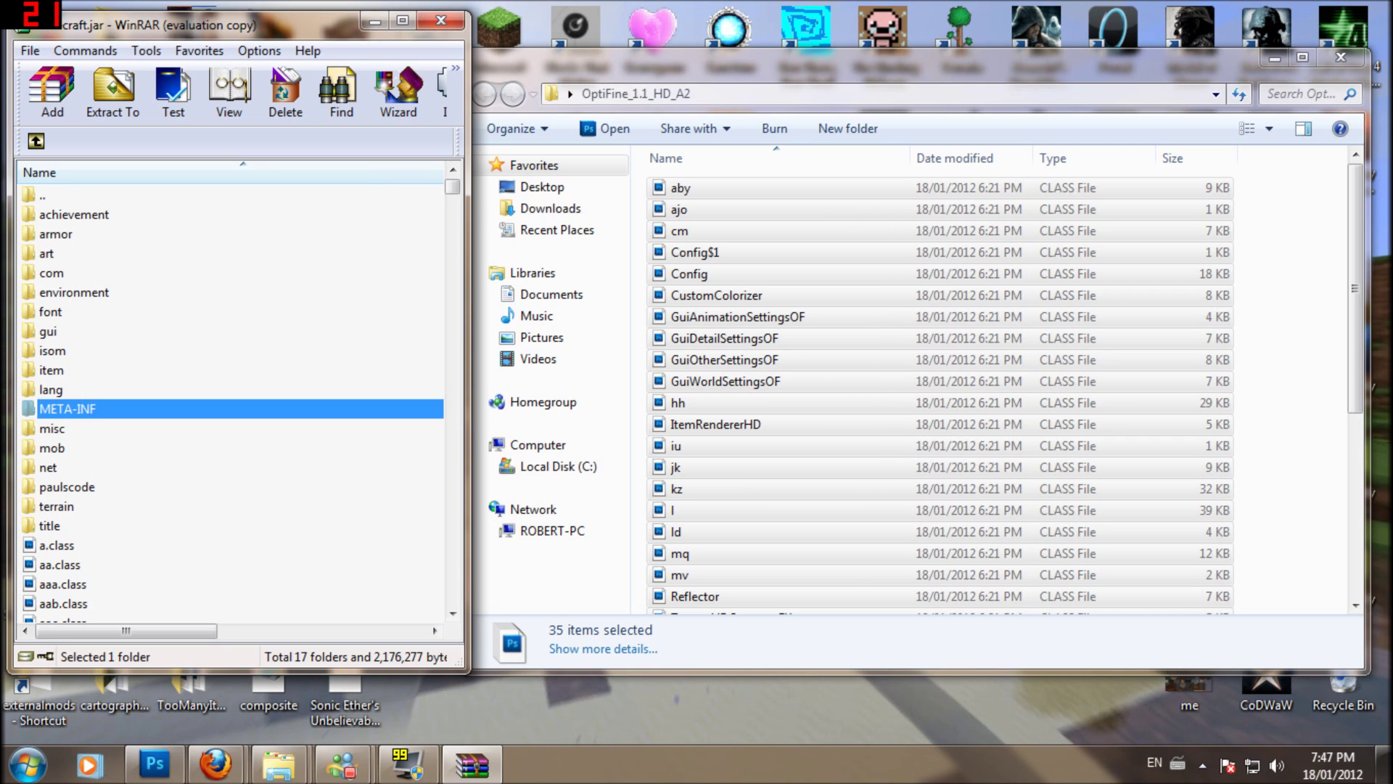
key("Delete")
left_click(714, 450)
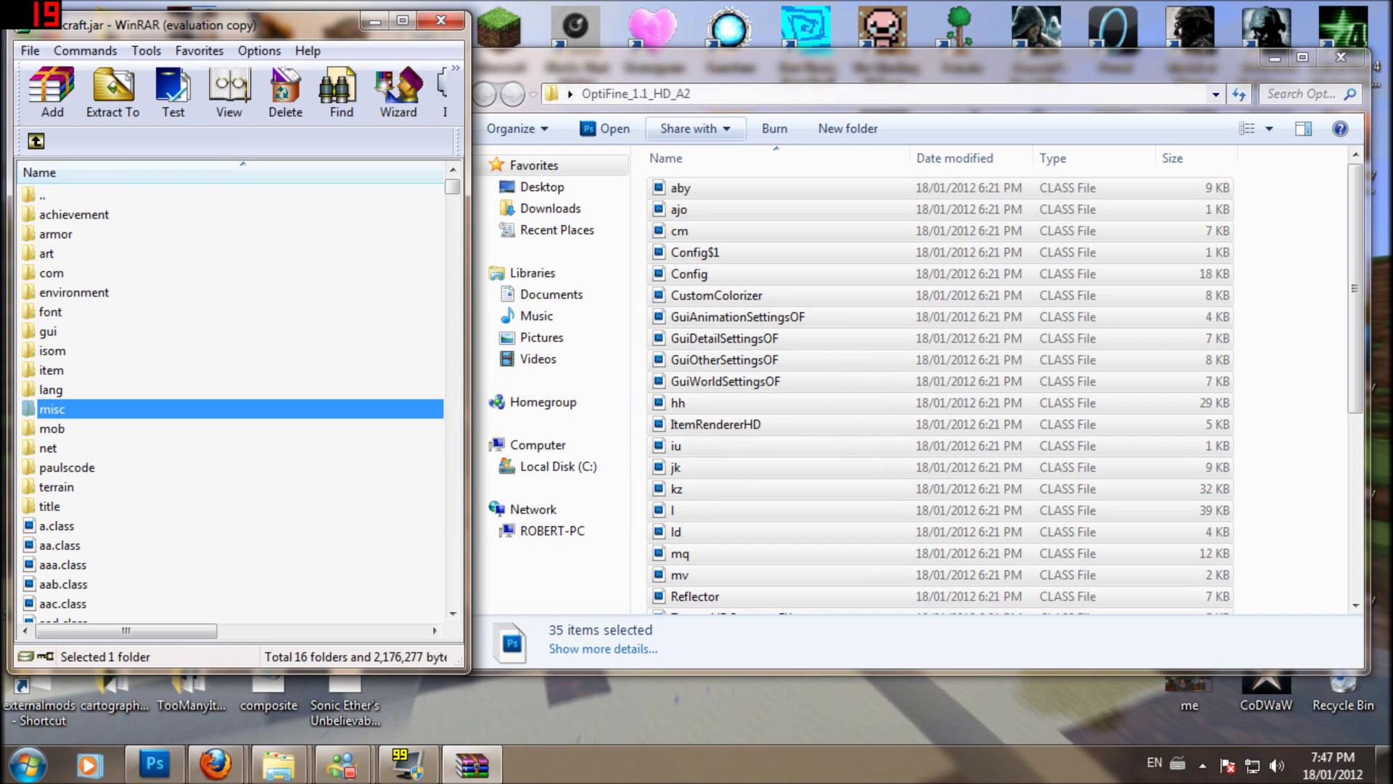
left_click(1341, 56)
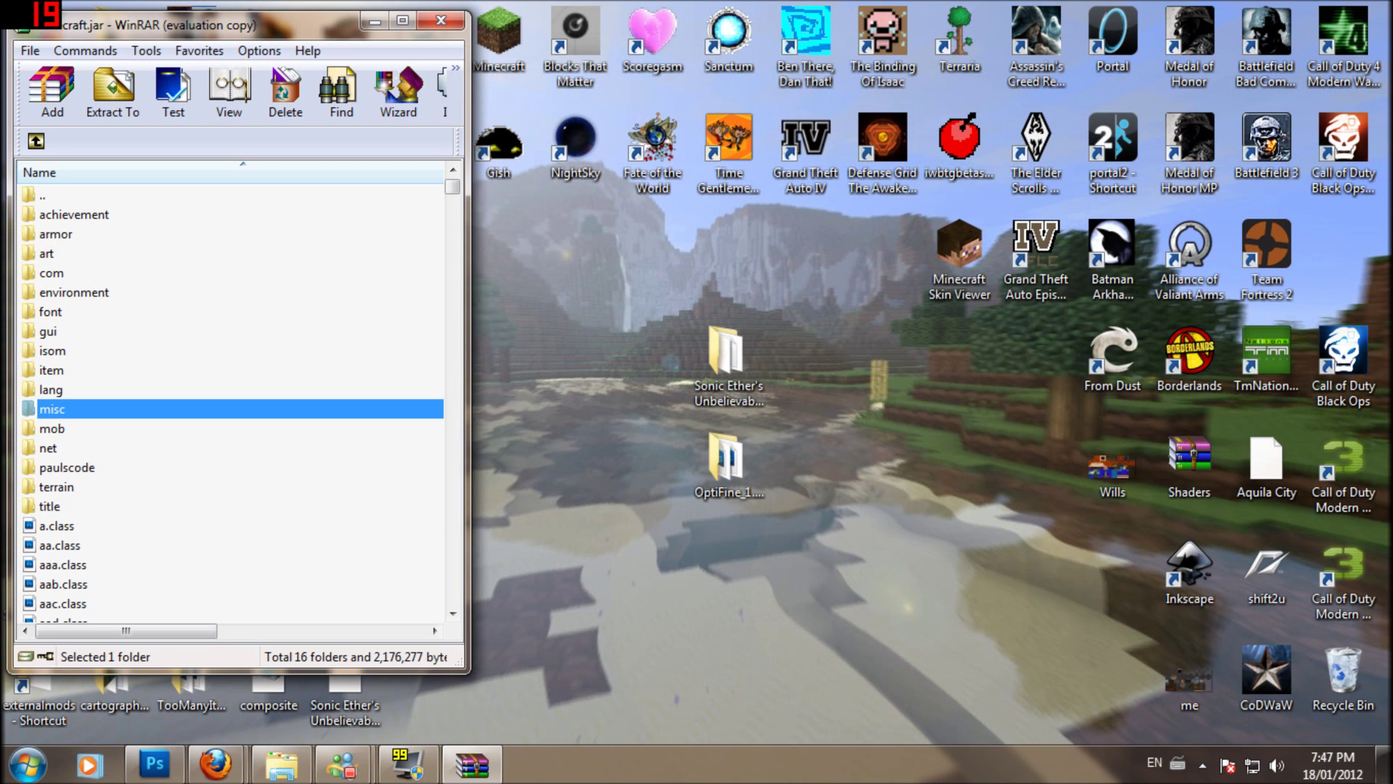
- Uncover the desktop start script, launch Minecraft with it and load the singleplayer world falt
left_click_drag(305, 24, 502, 80)
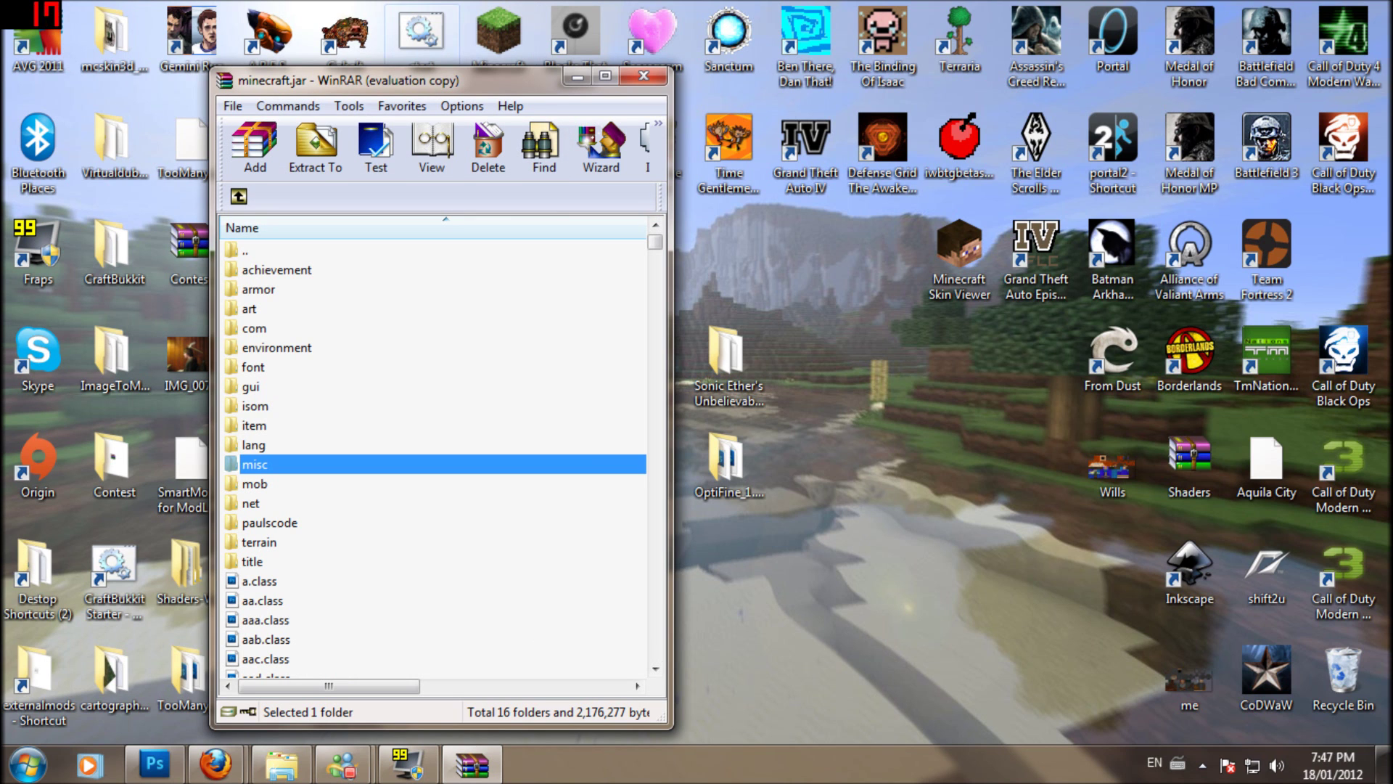
double_click(421, 33)
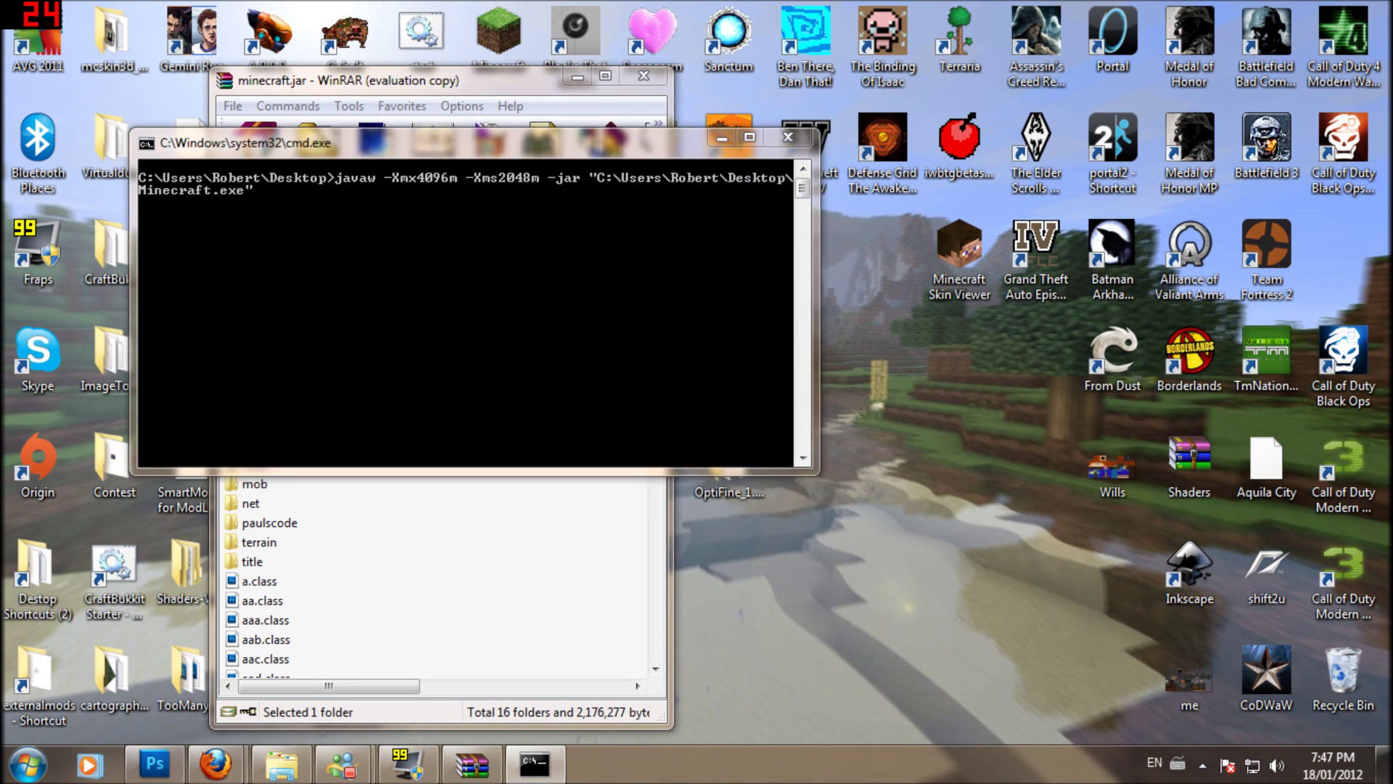
key("Return")
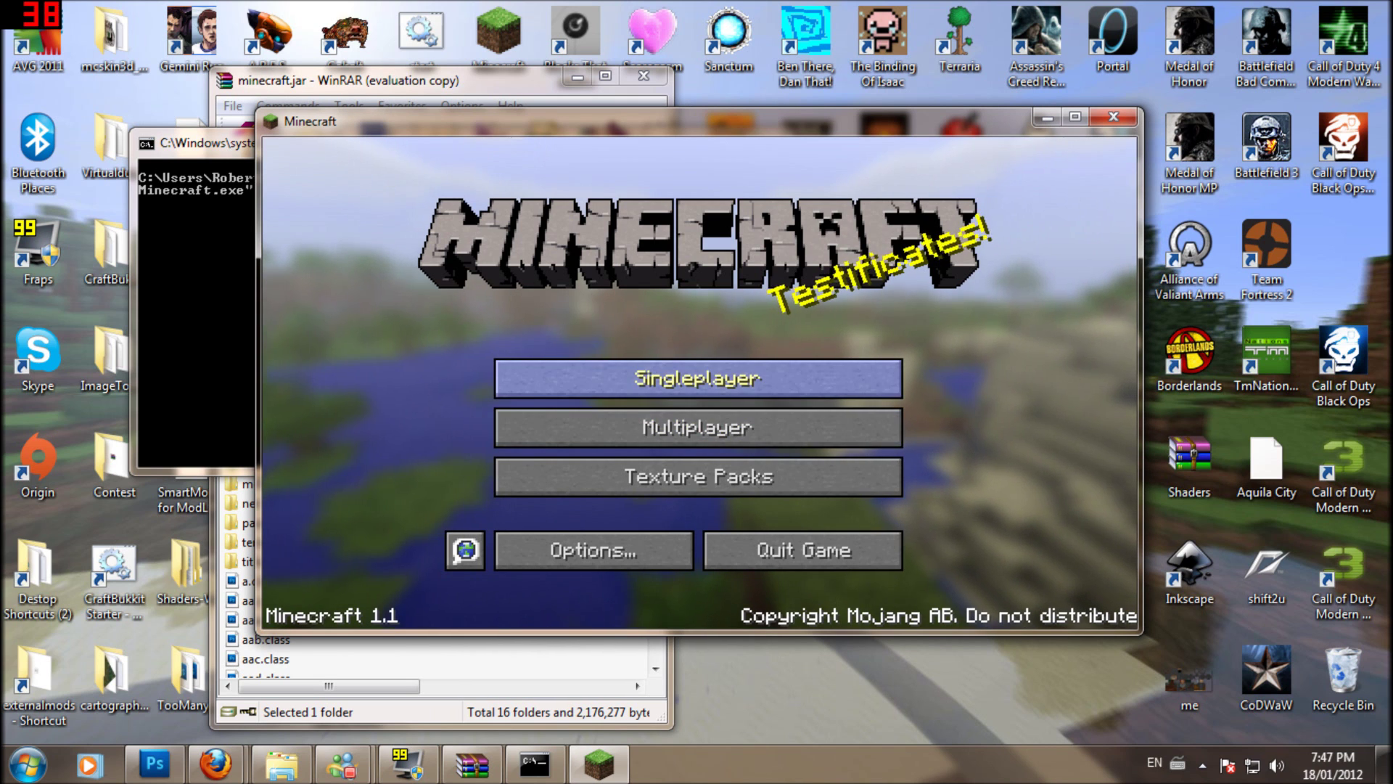
left_click(697, 379)
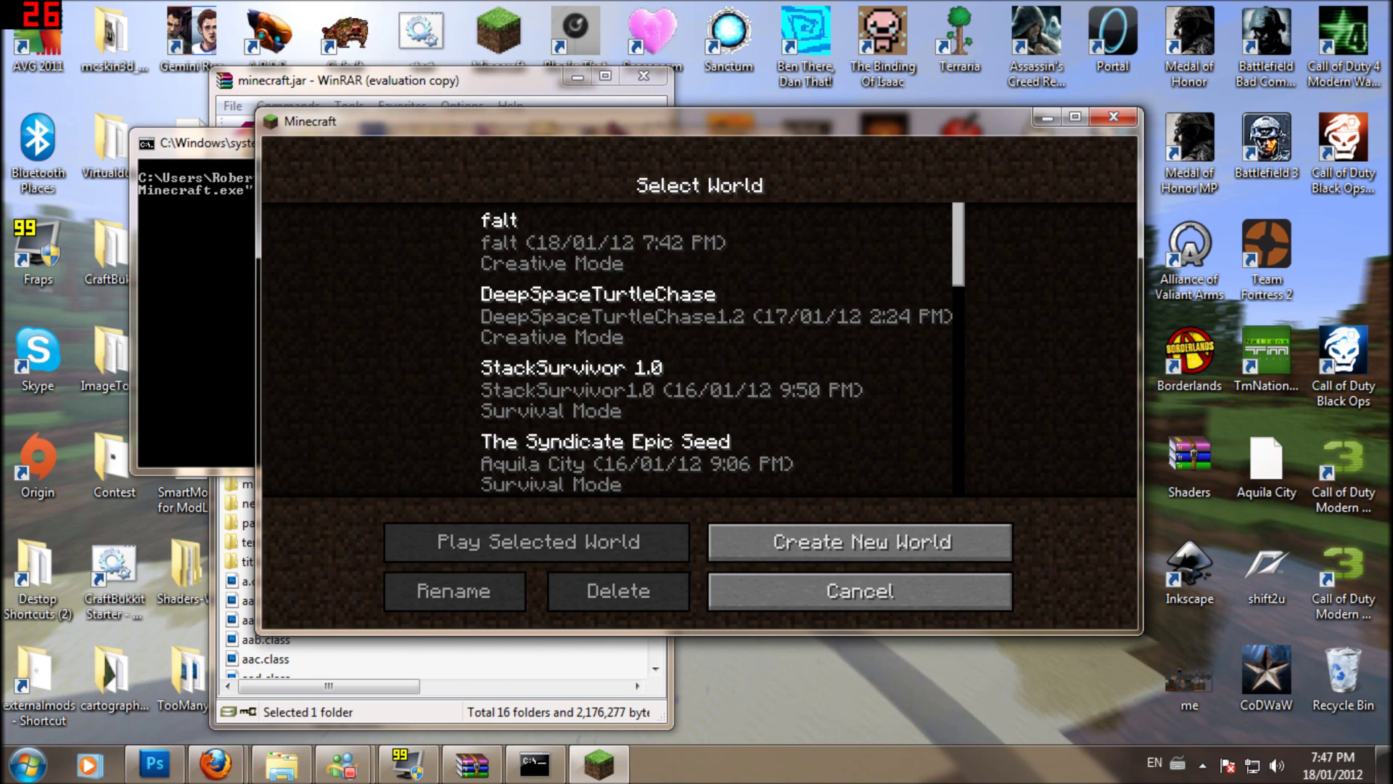
double_click(698, 242)
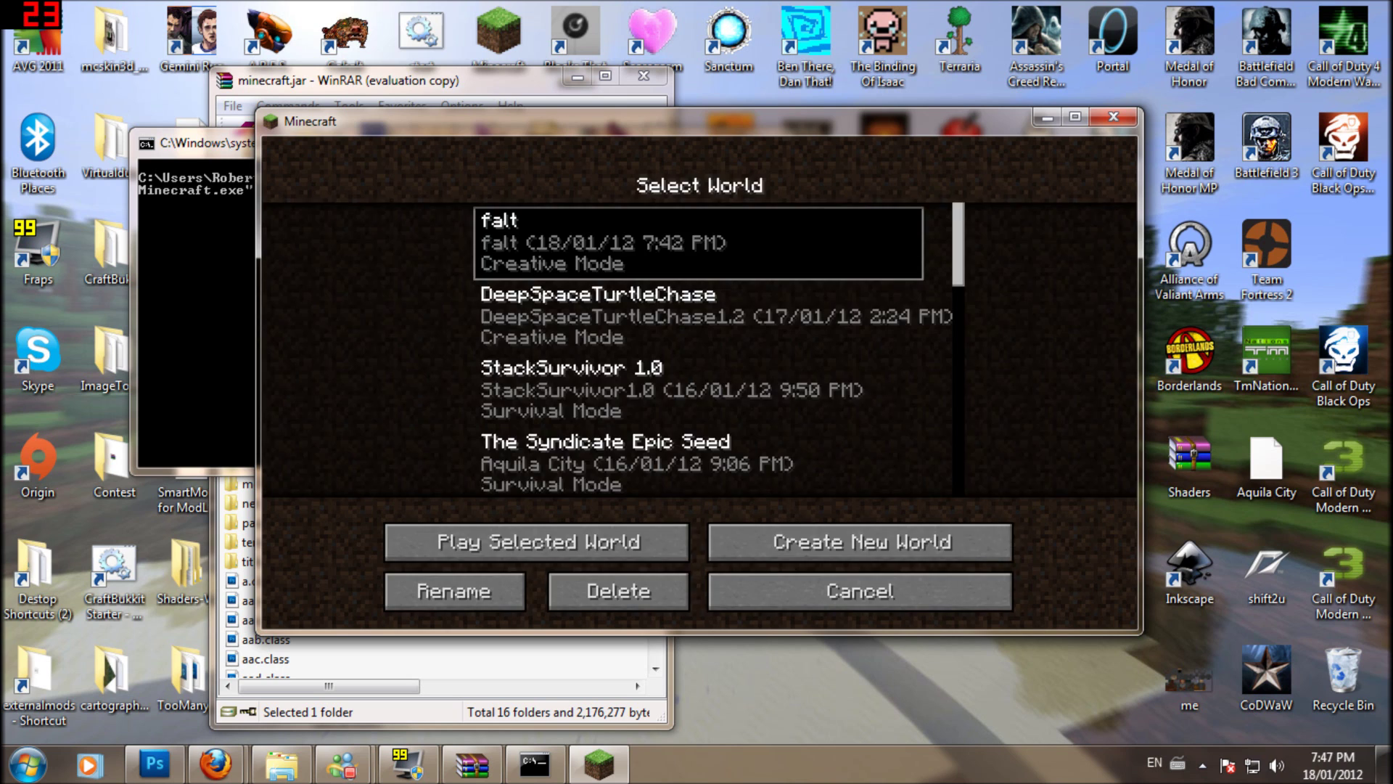
- Examine the in-game video settings and their details page for the OptiFine options, and return to the game
key("Escape")
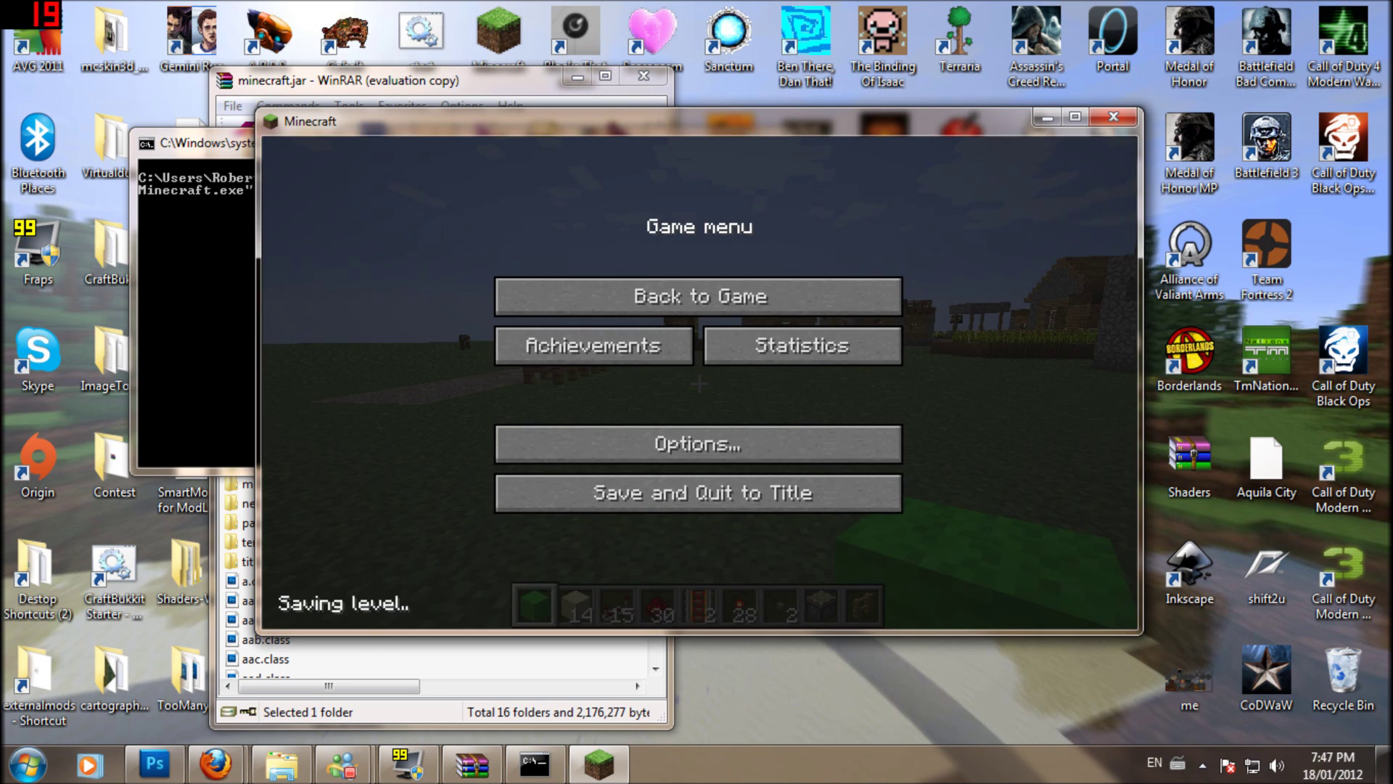
left_click(698, 444)
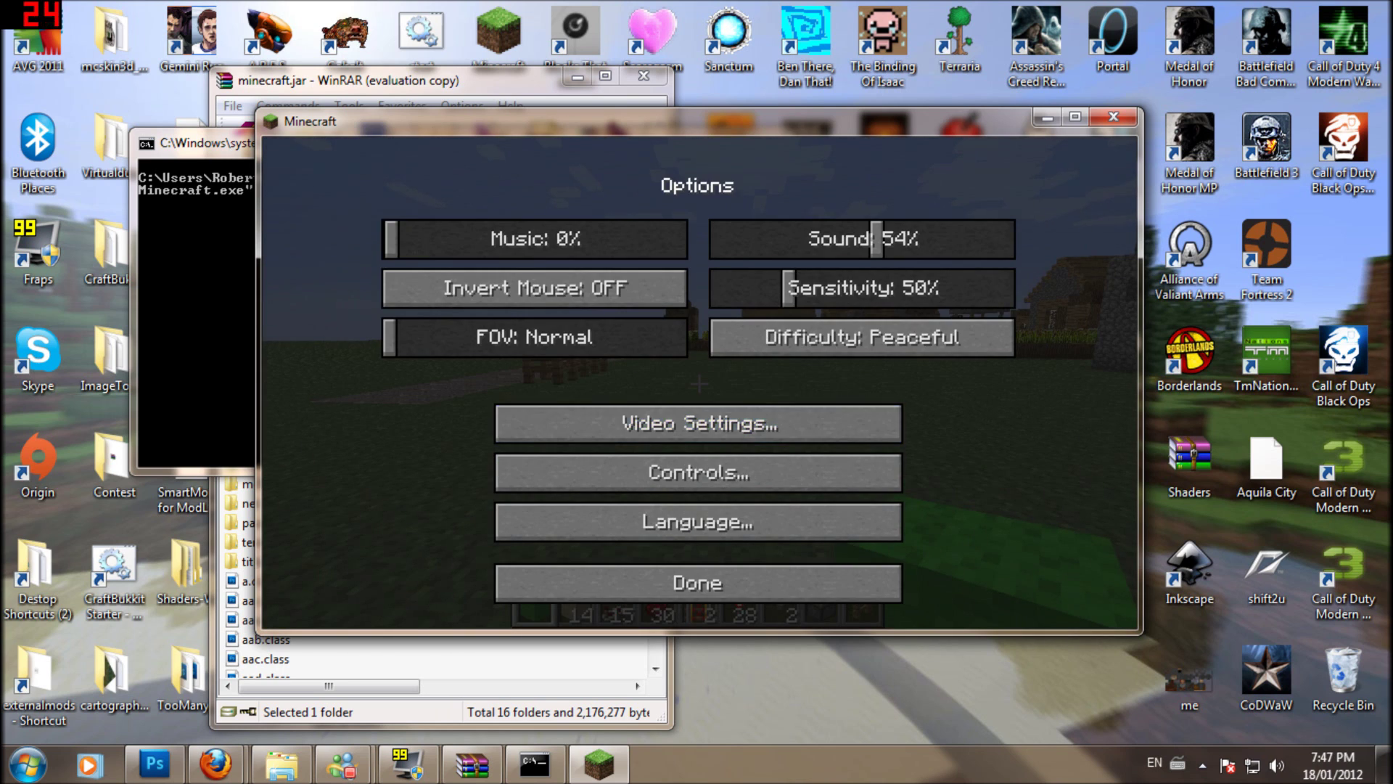
left_click(699, 424)
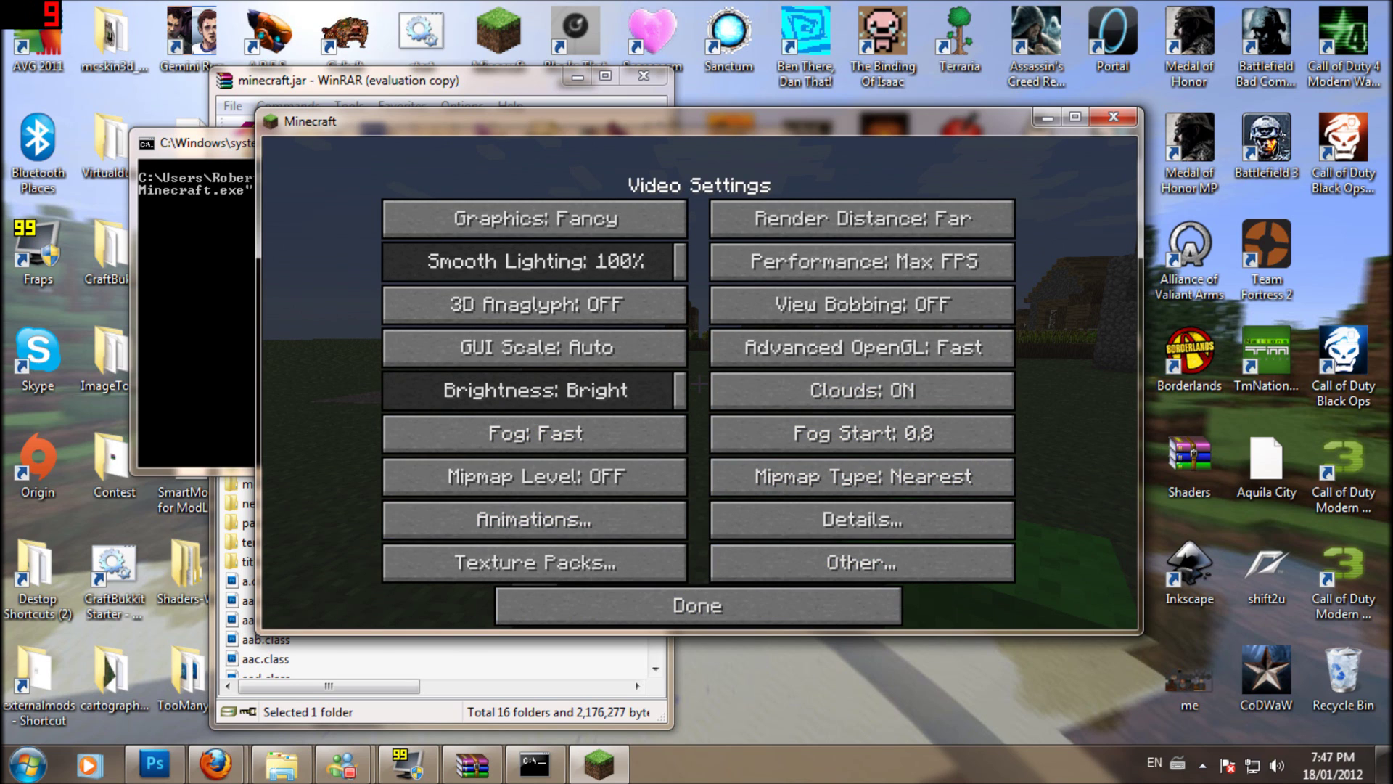
left_click(842, 519)
left_click(699, 606)
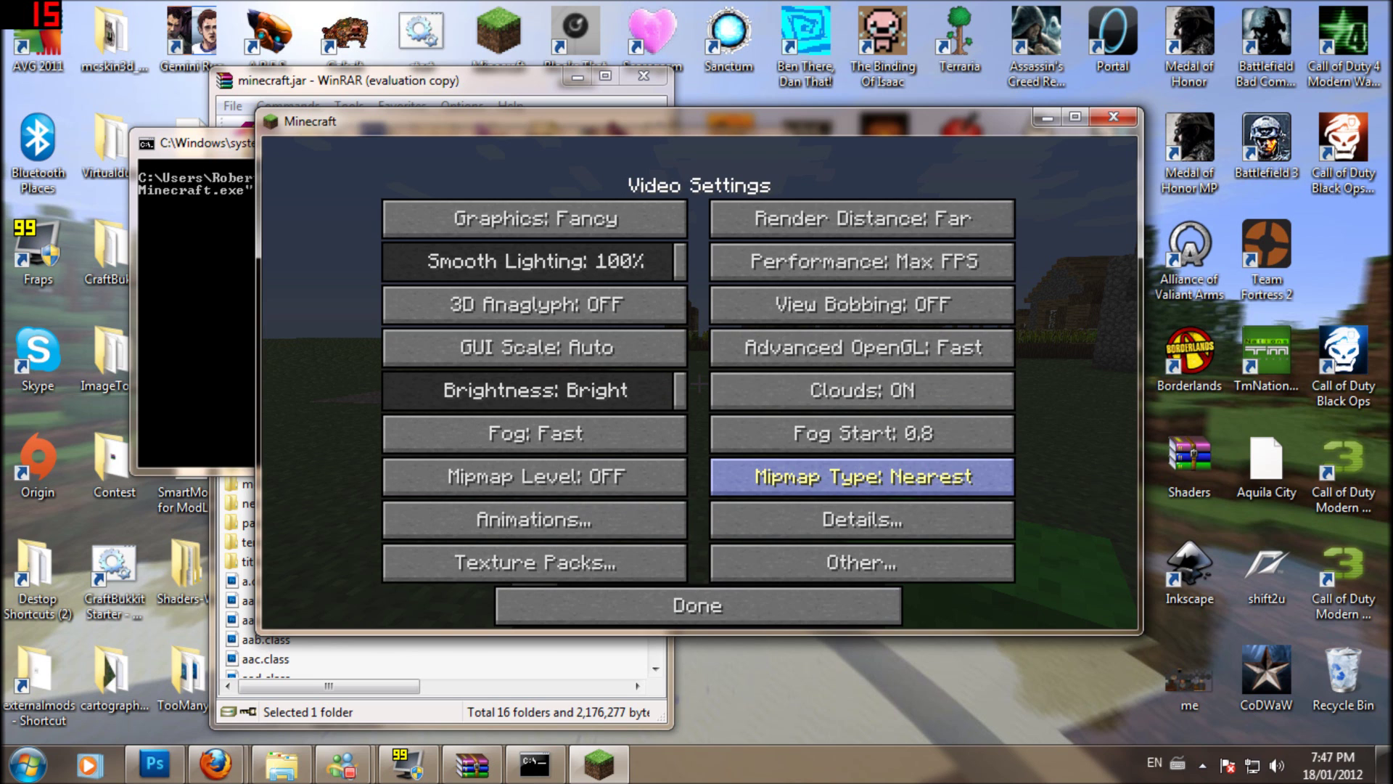
key("Escape")
key("Escape")
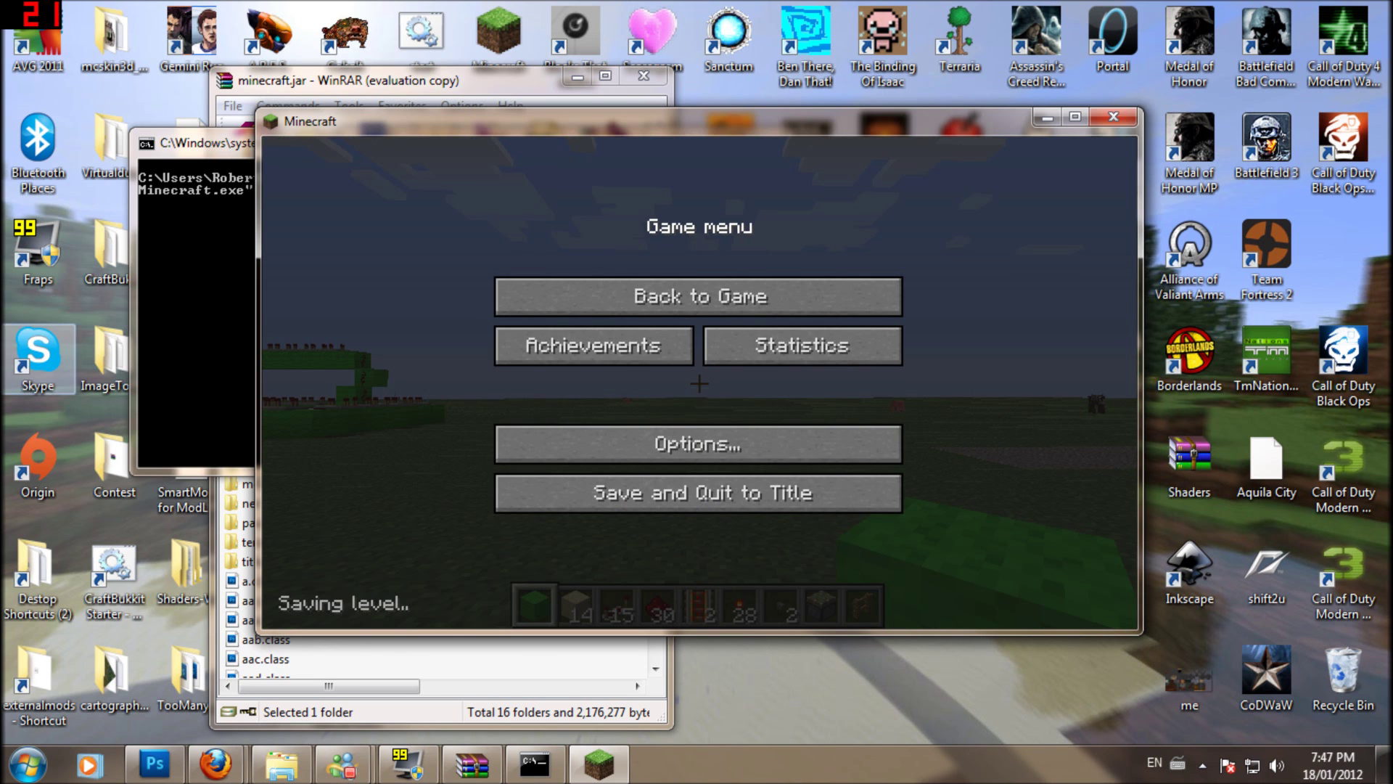
- Save and quit the open world, exit Minecraft, and close the minecraft.jar archive
left_click(698, 493)
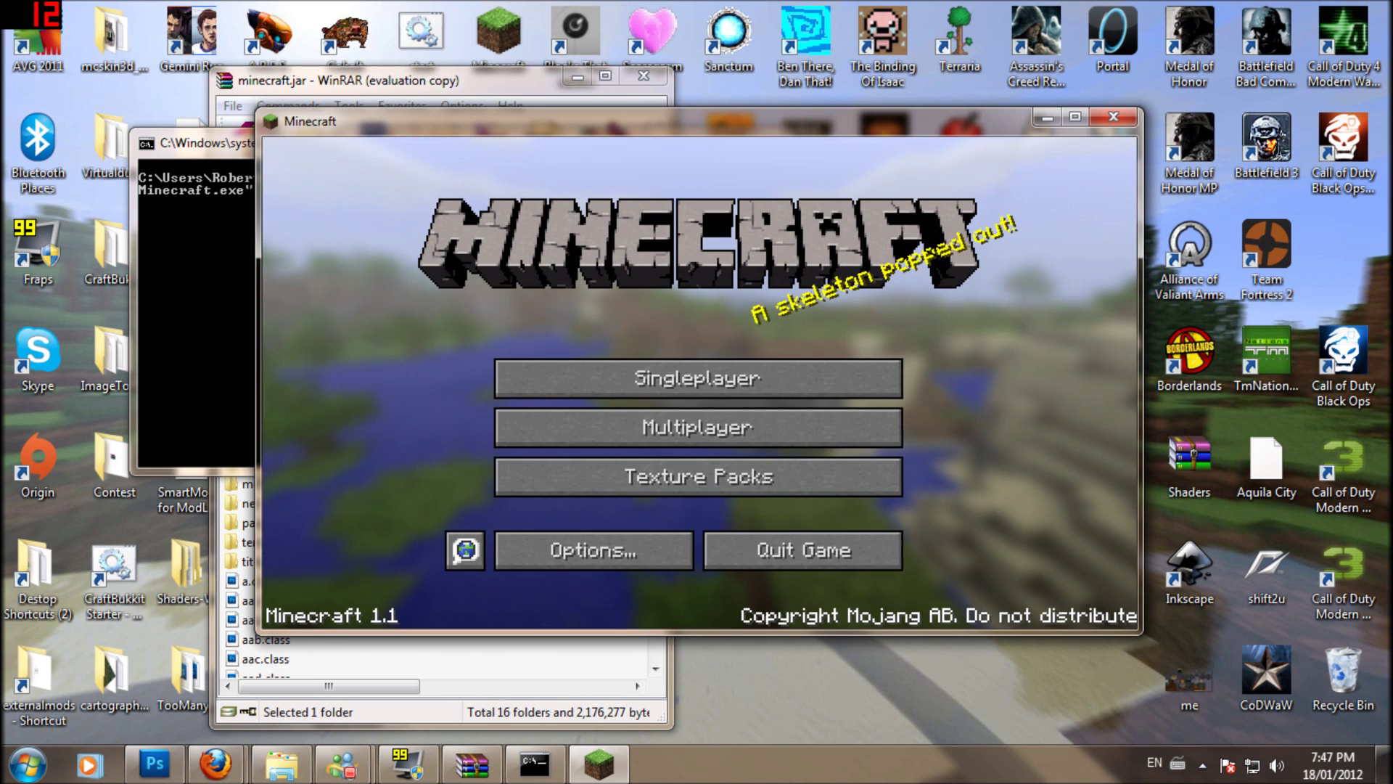
left_click(803, 550)
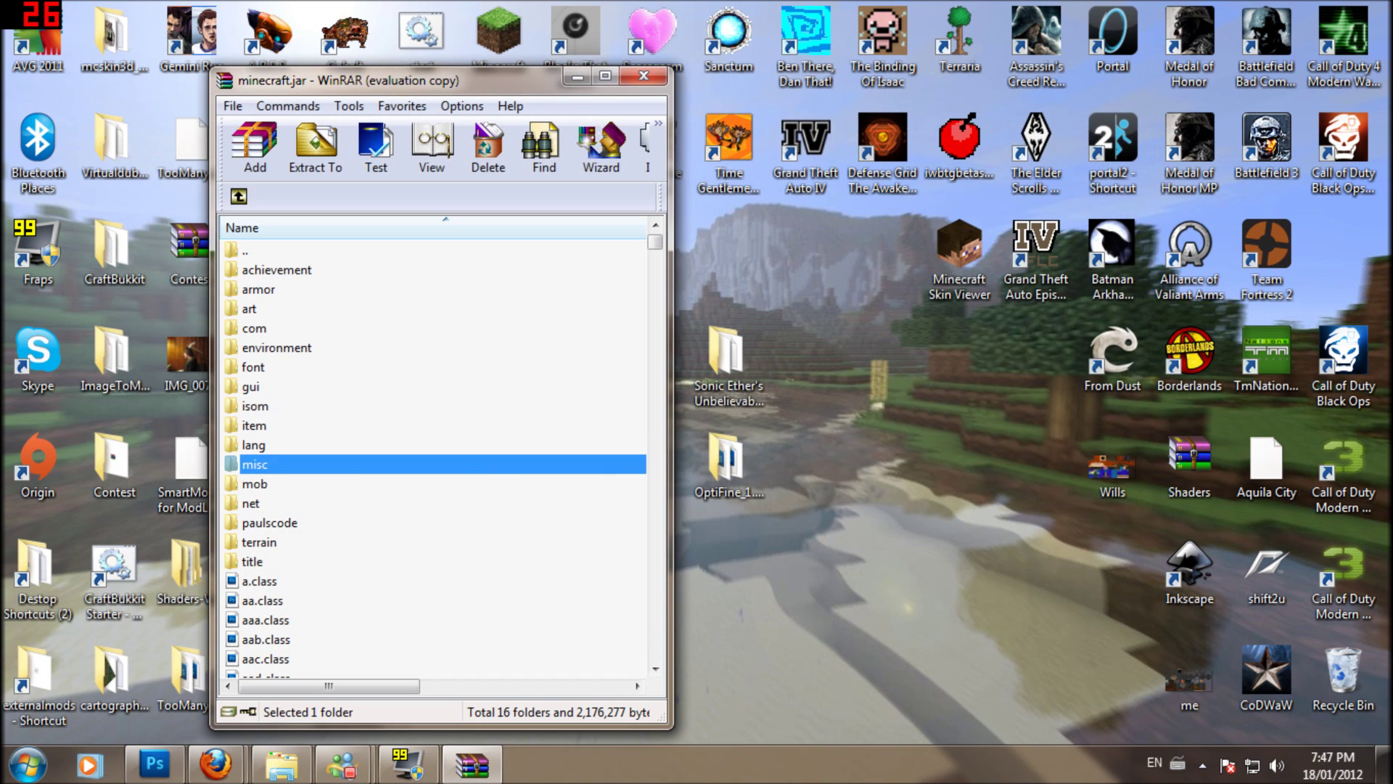
left_click_drag(414, 81, 297, 37)
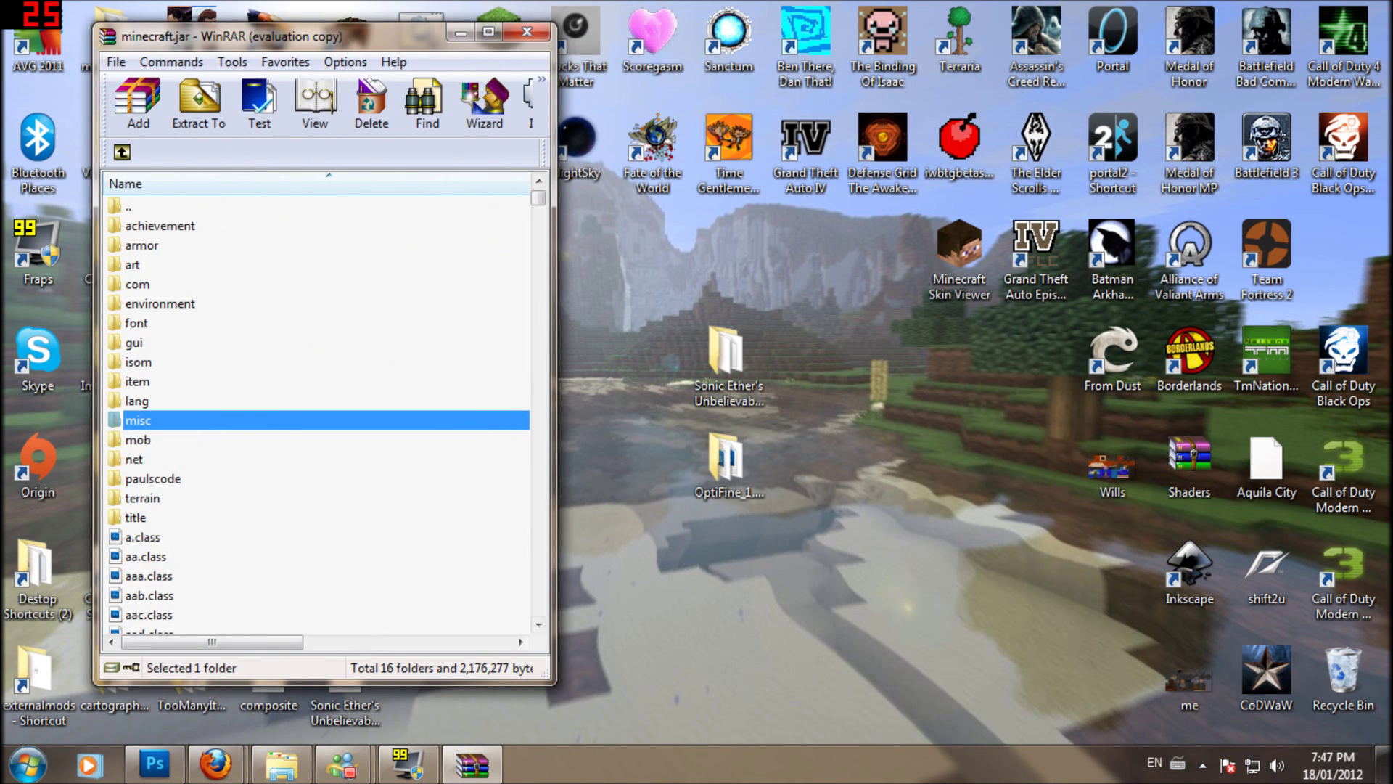
left_click(137, 420)
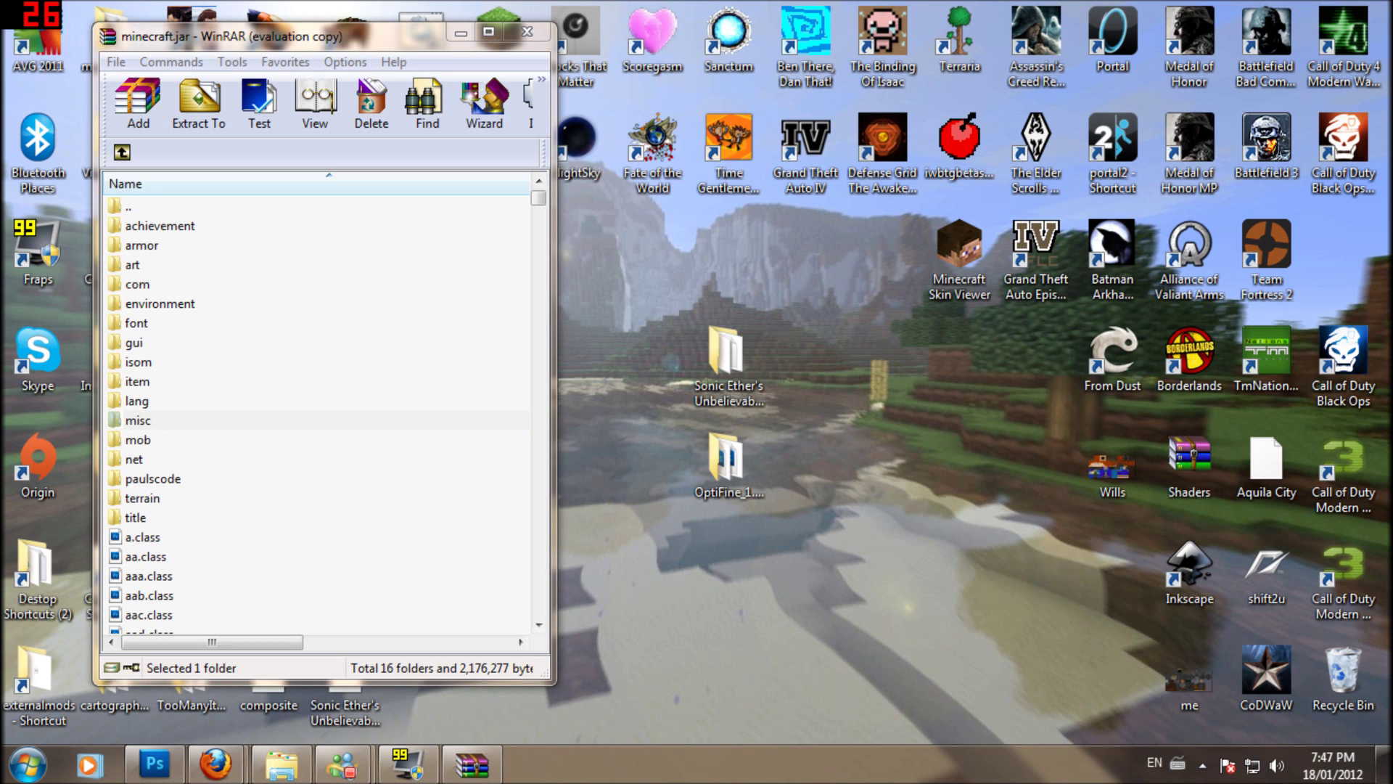
left_click(528, 31)
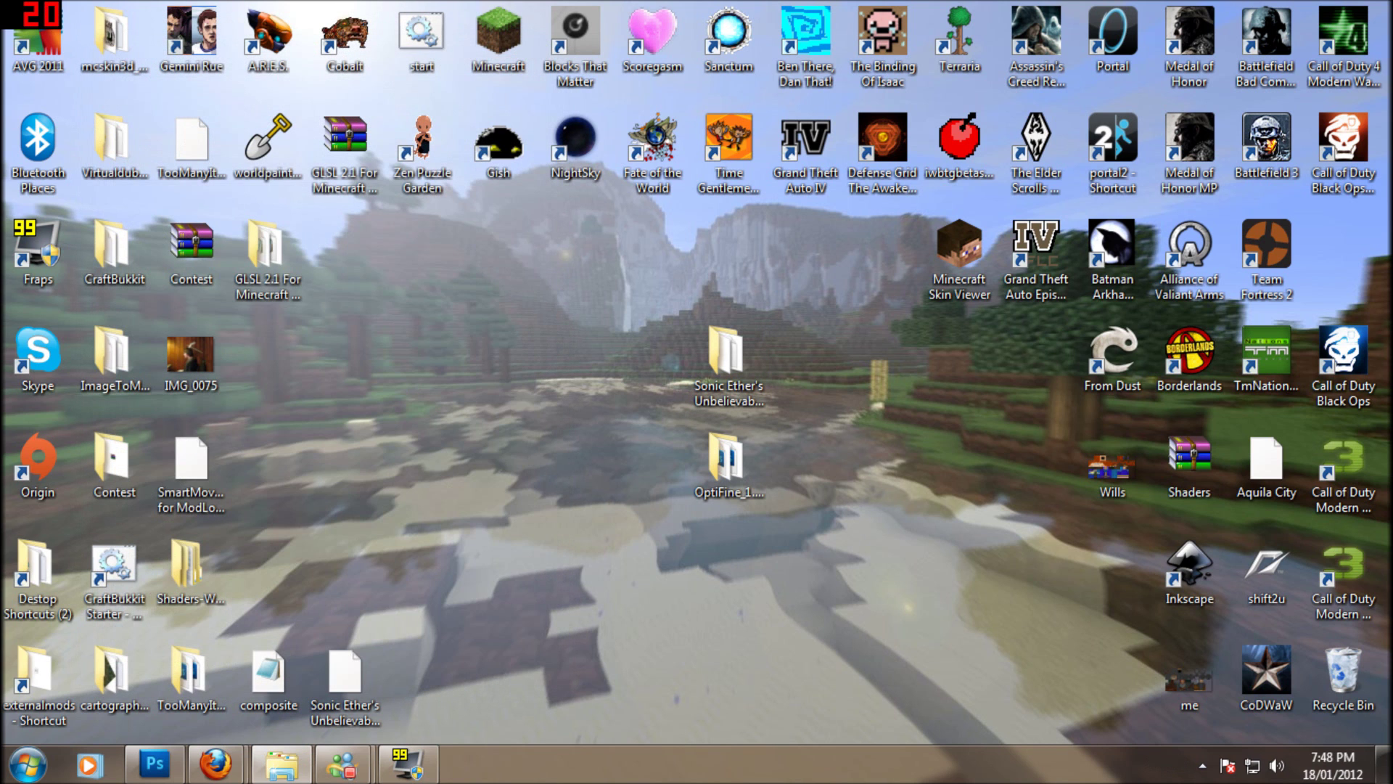
- Run INSTALLER from the Sonic Ether's Unbelievable Shaders v1.1 (Windows) folder, install the Shaders 2.1.1 mod with Nitrous, and close the installer
left_click(279, 764)
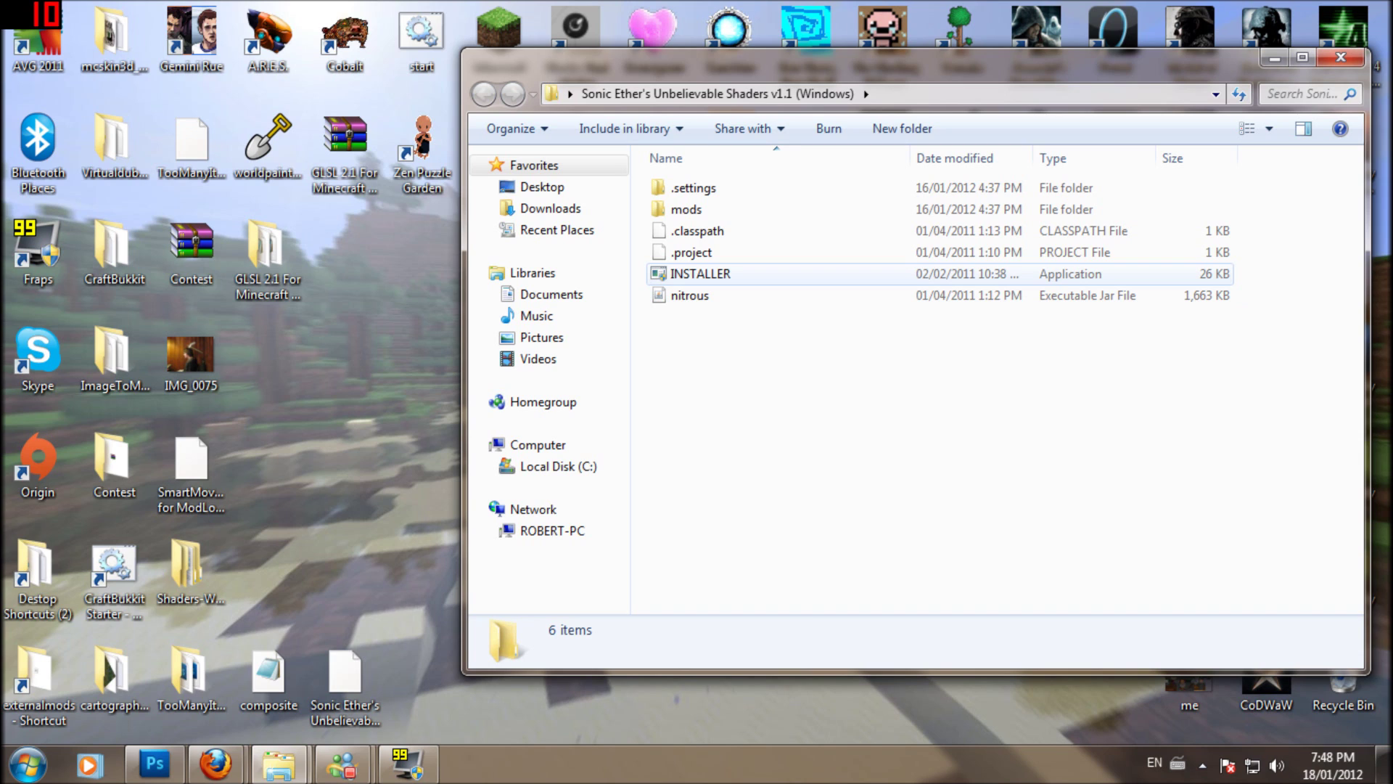
left_click(723, 274)
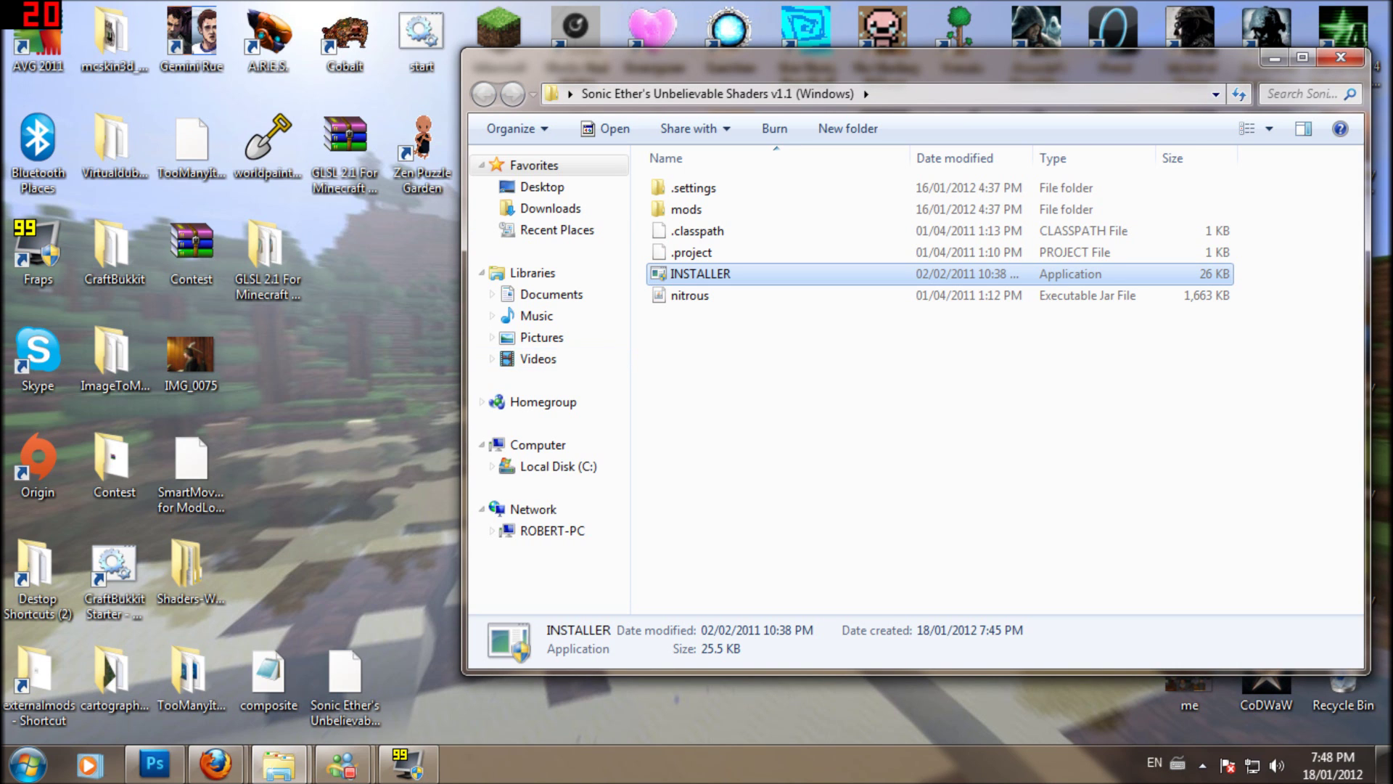
left_click(1275, 56)
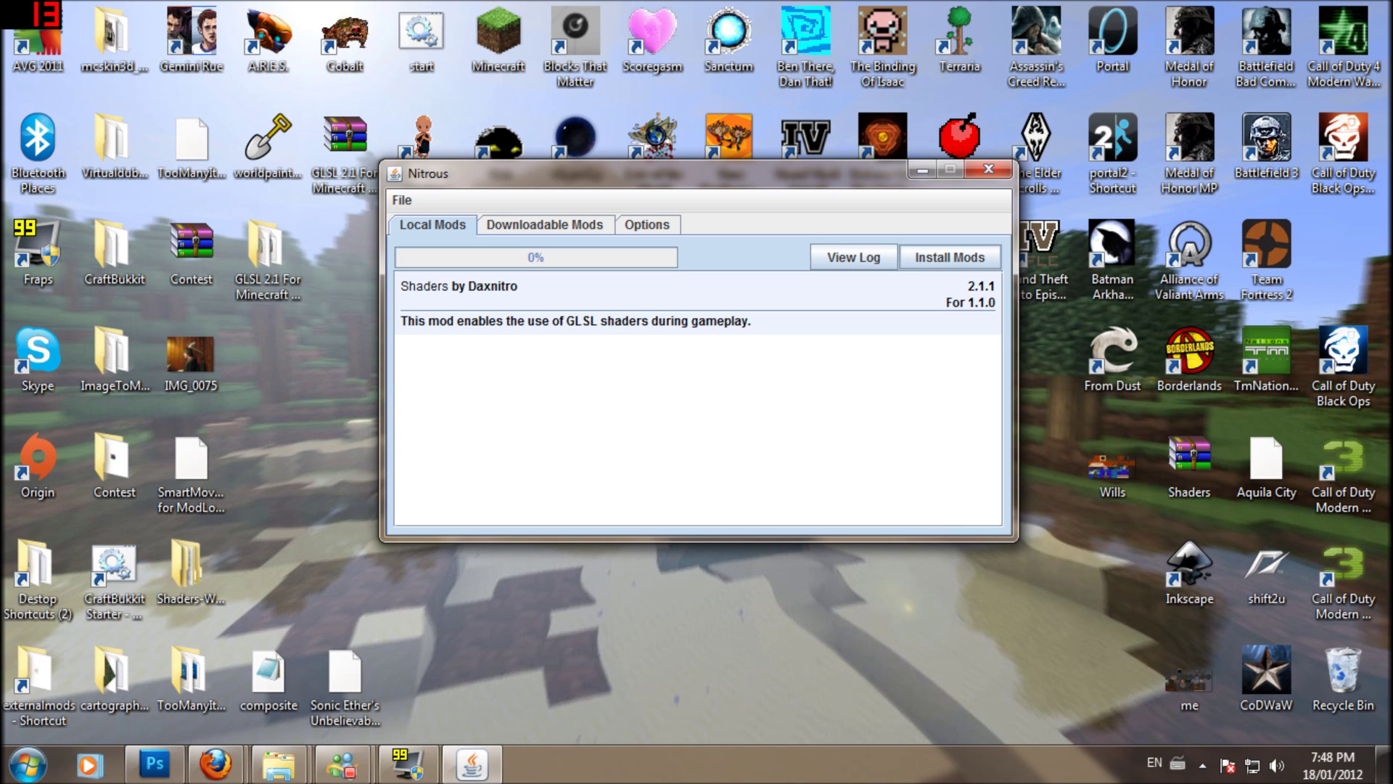
left_click(949, 257)
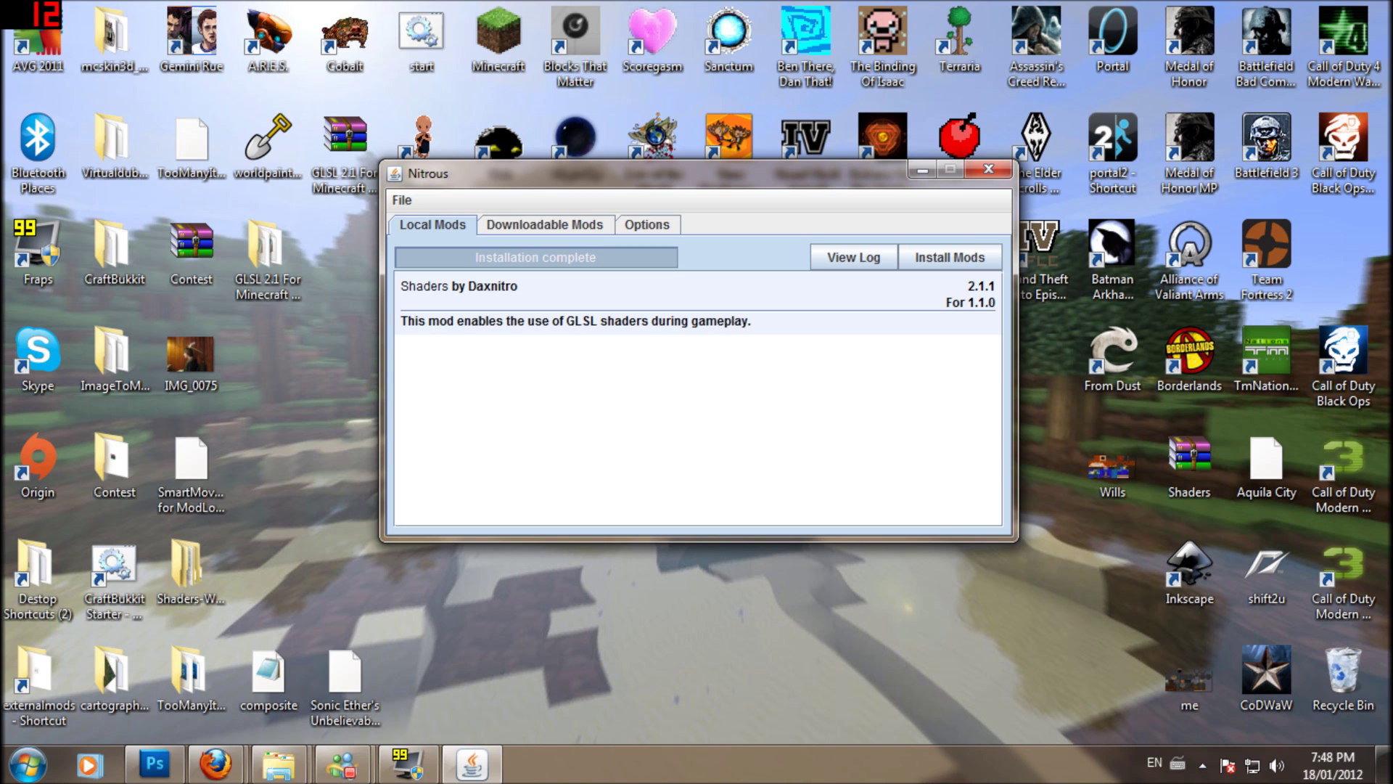
left_click(988, 168)
- Launch Minecraft with the desktop start script, log in and load the world falt, dismissing the Program Compatibility Assistant without reinstalling
double_click(421, 38)
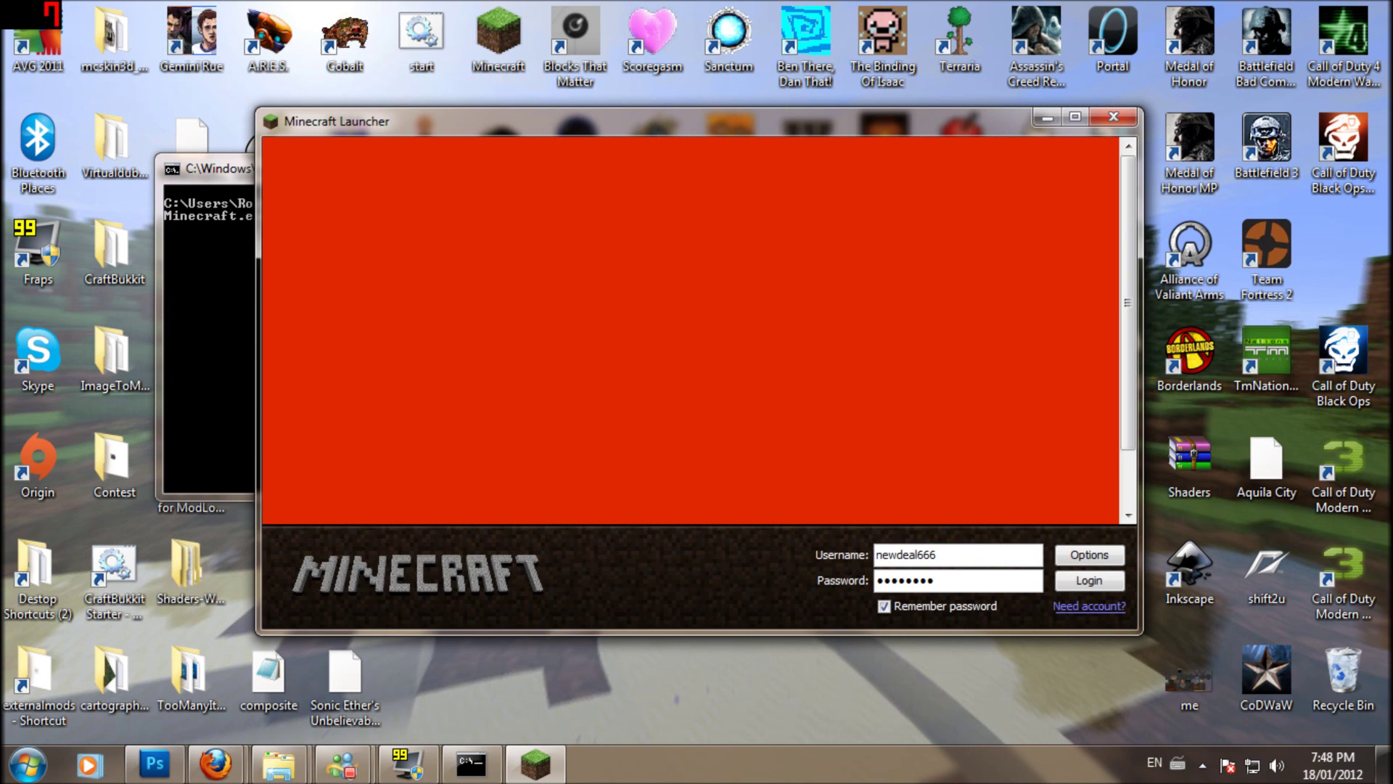
left_click(1089, 580)
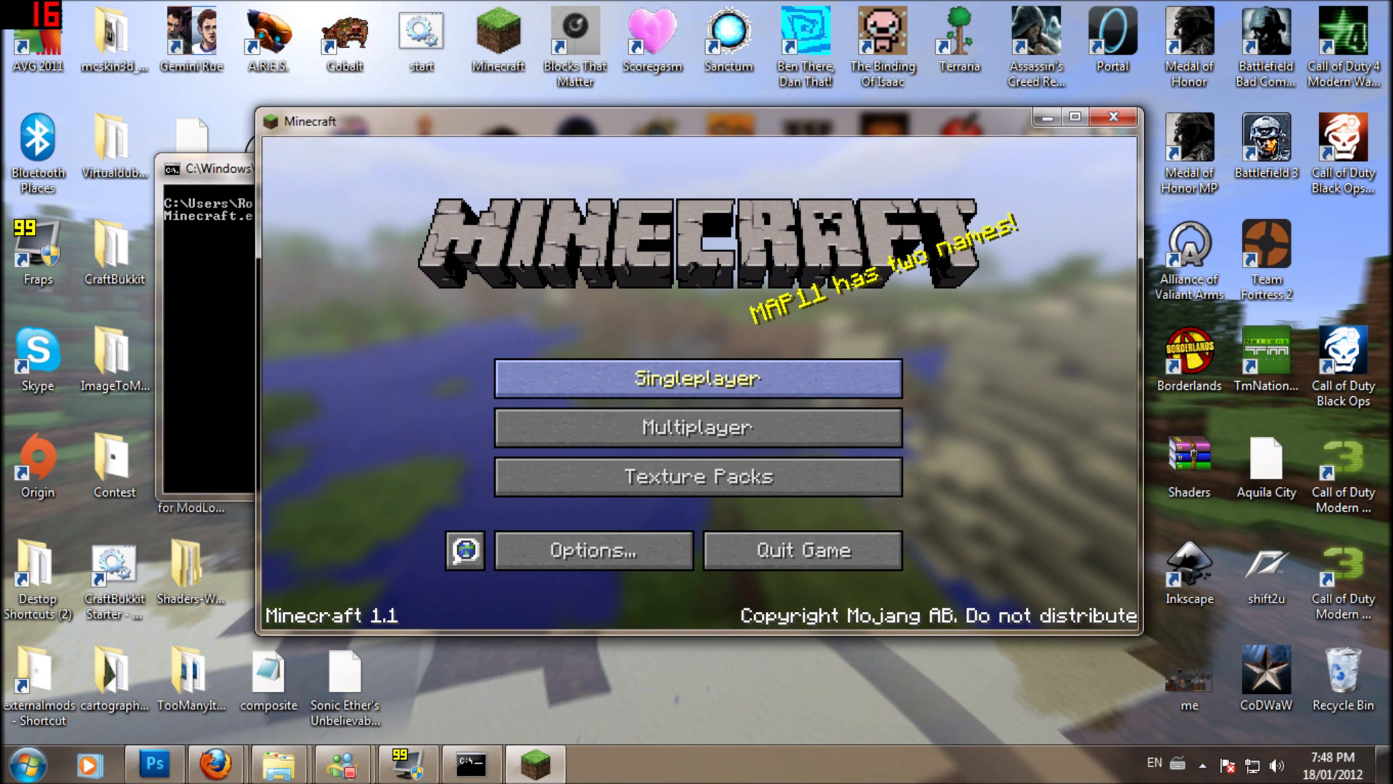
left_click(698, 378)
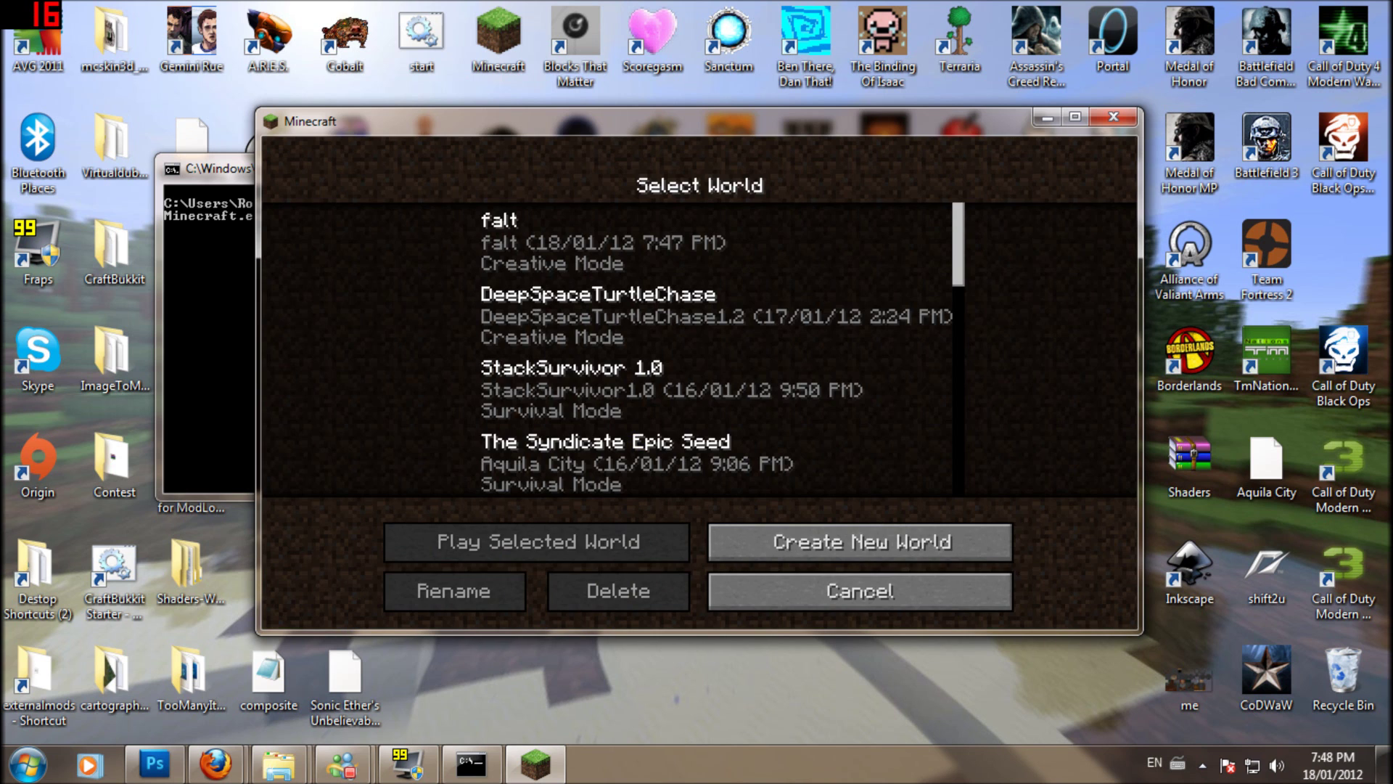
double_click(698, 243)
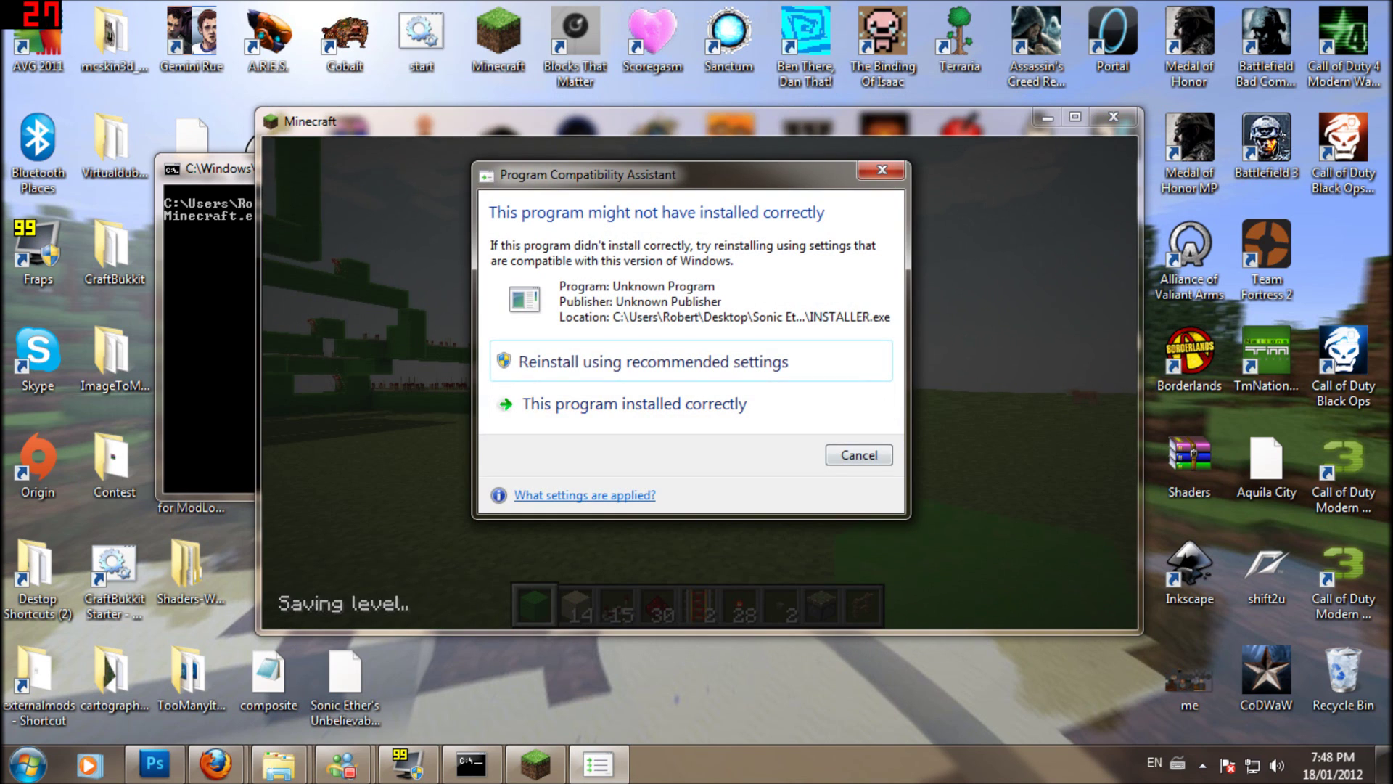
left_click(858, 455)
left_click(699, 296)
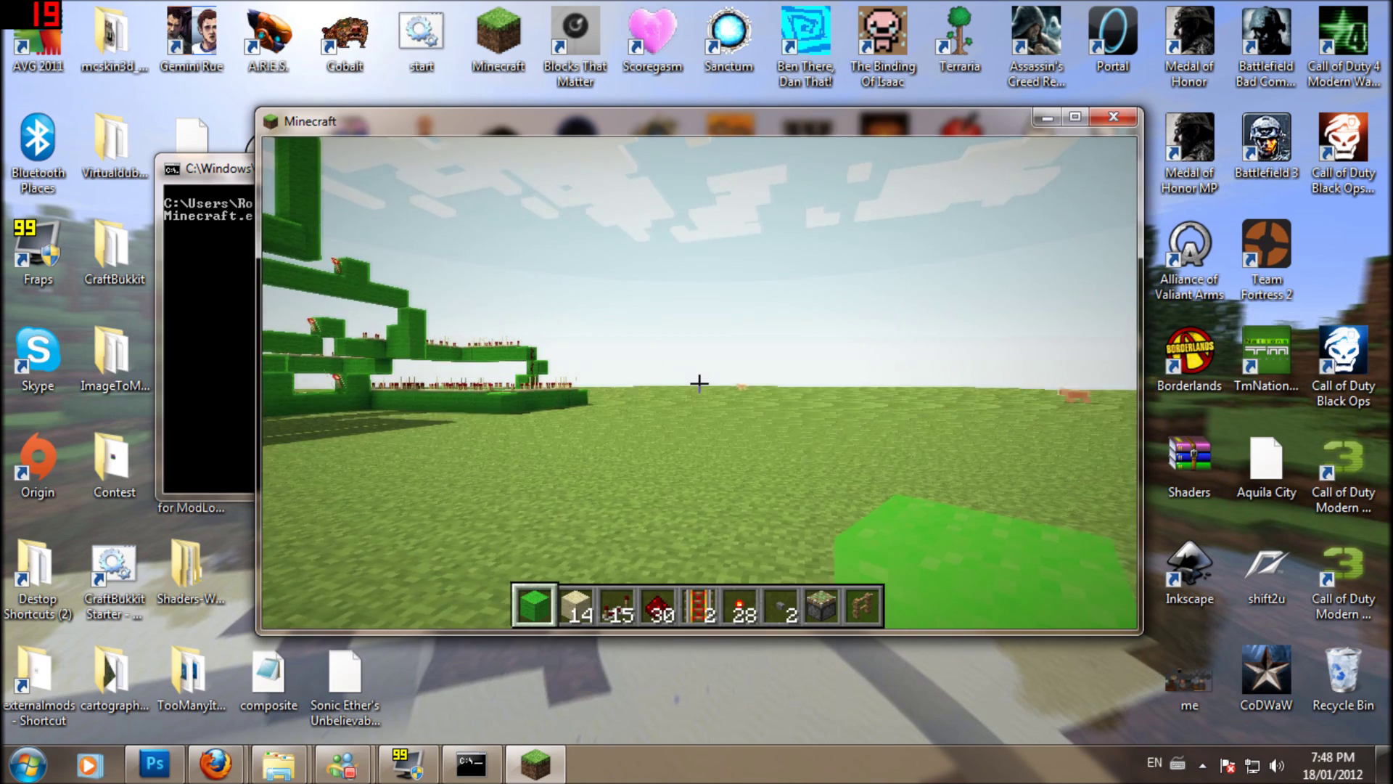
- Fly around the green redstone structure with the HUD hidden to examine the shader shadows
key("w")
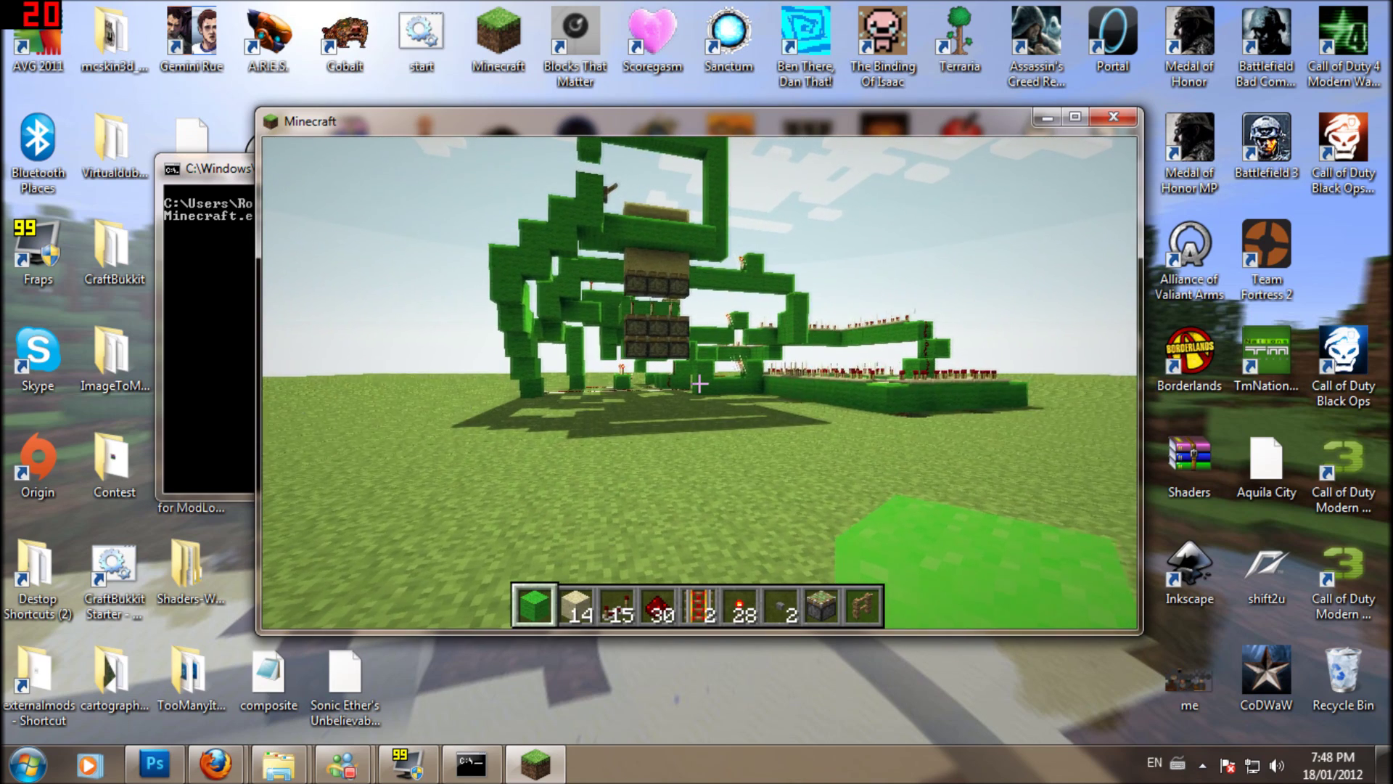
key("space")
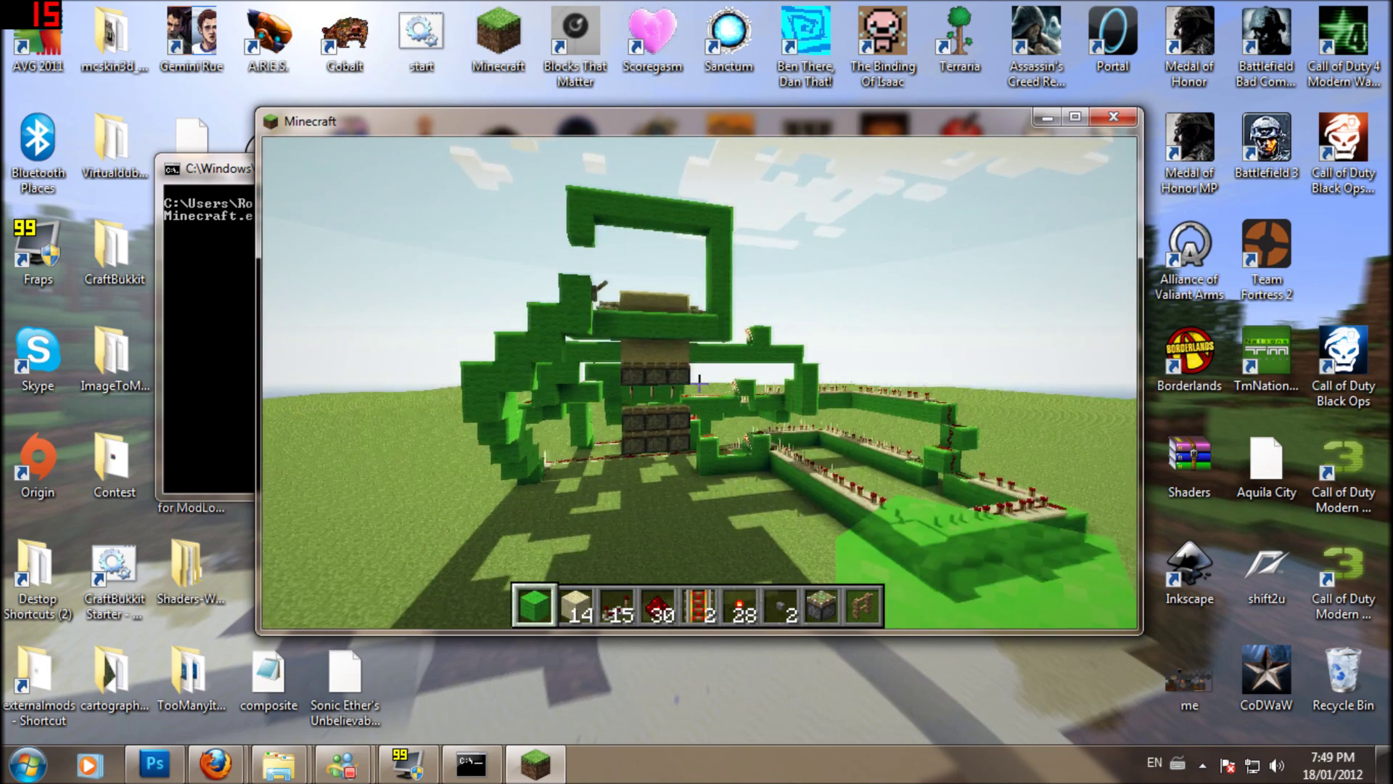
key("w")
key("s")
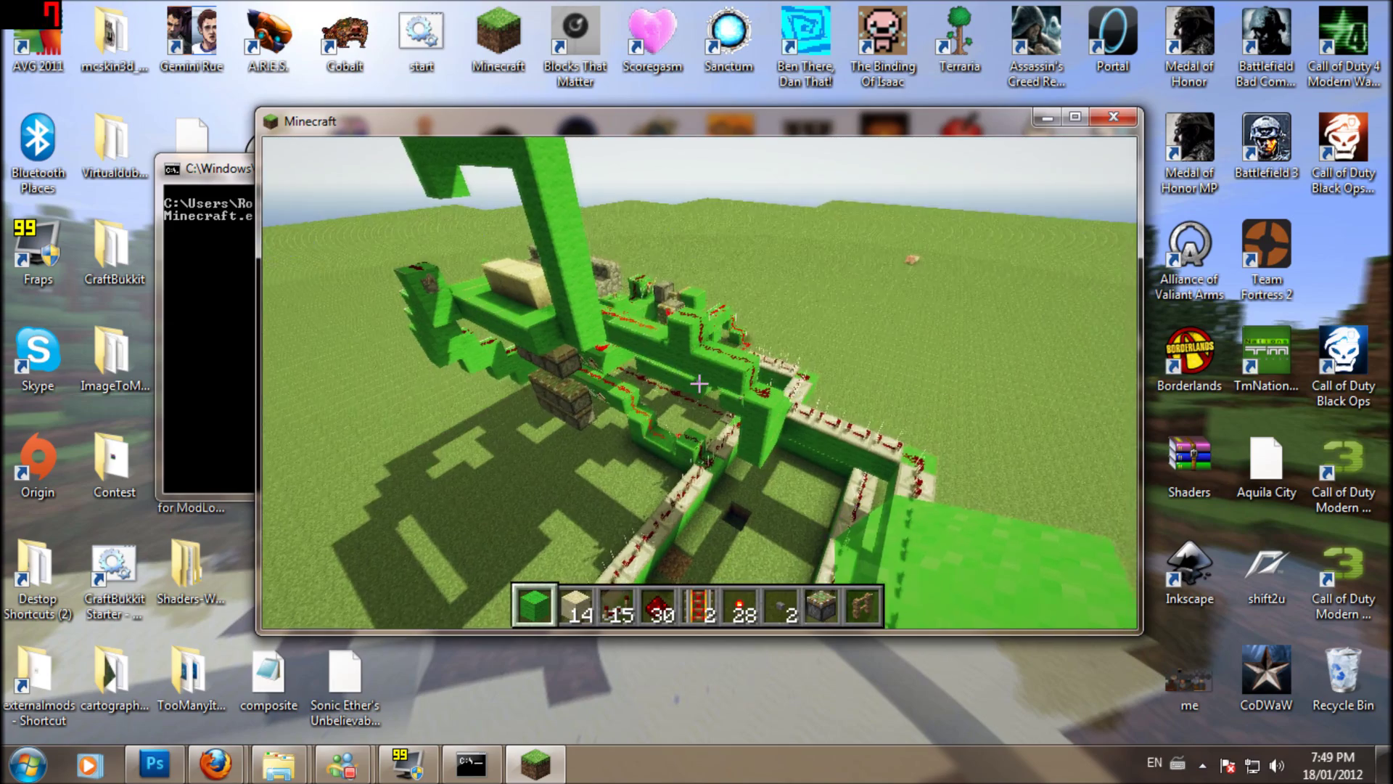
key("F1")
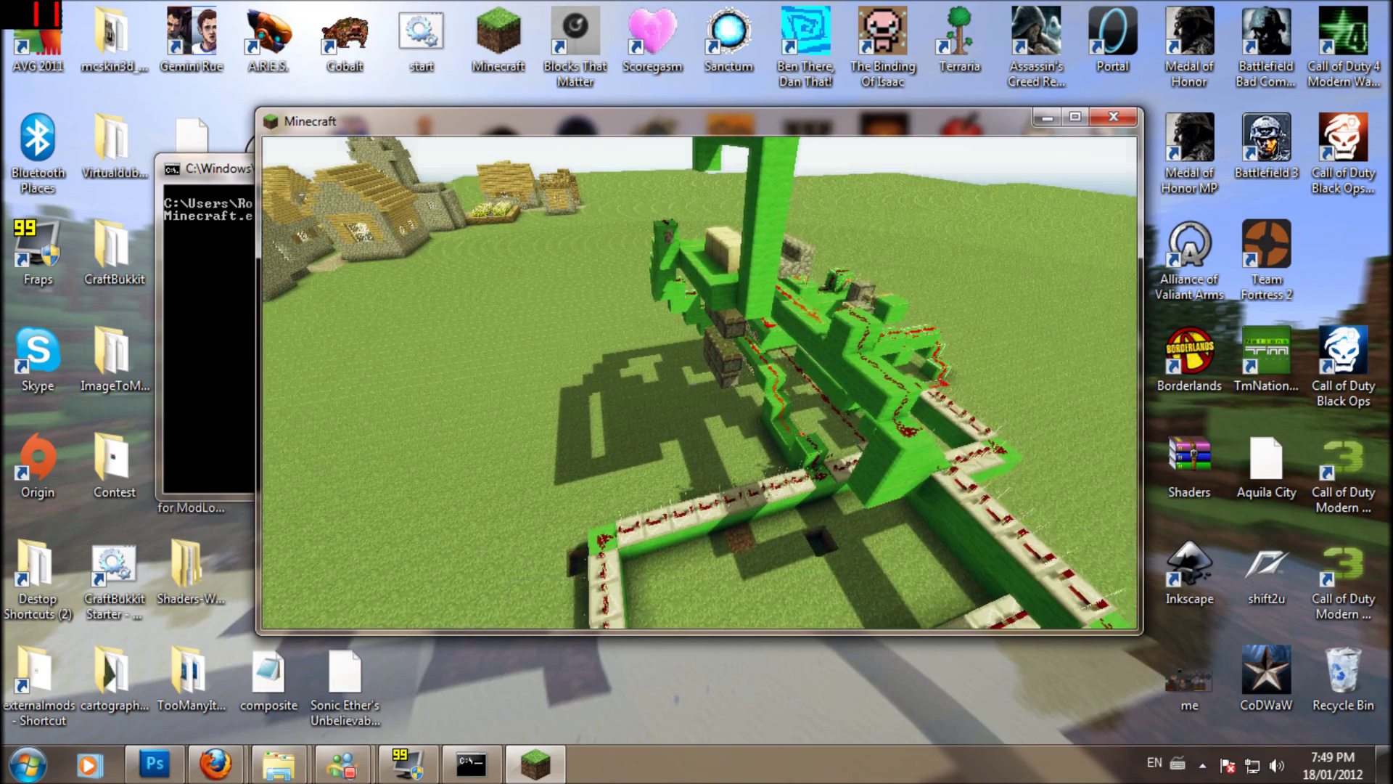
key("d")
key("space")
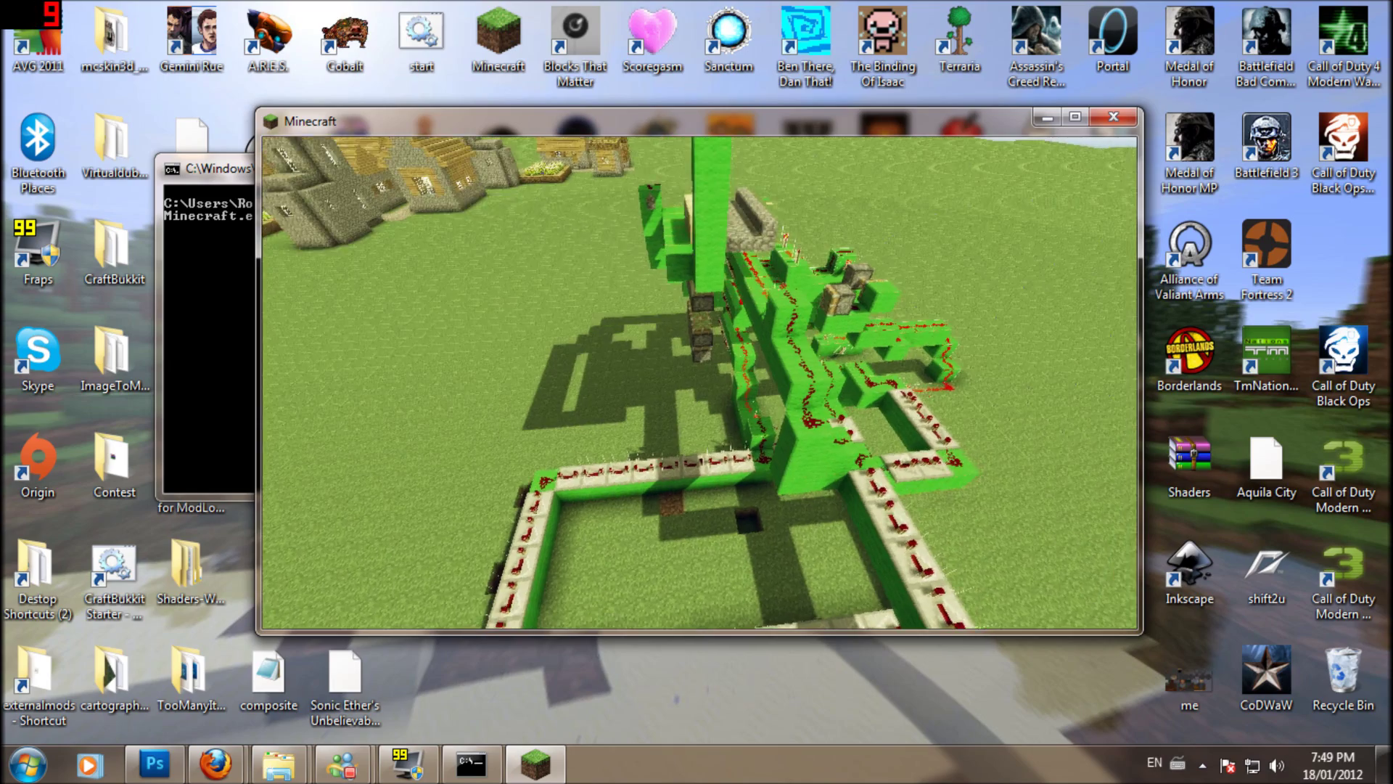
key("d")
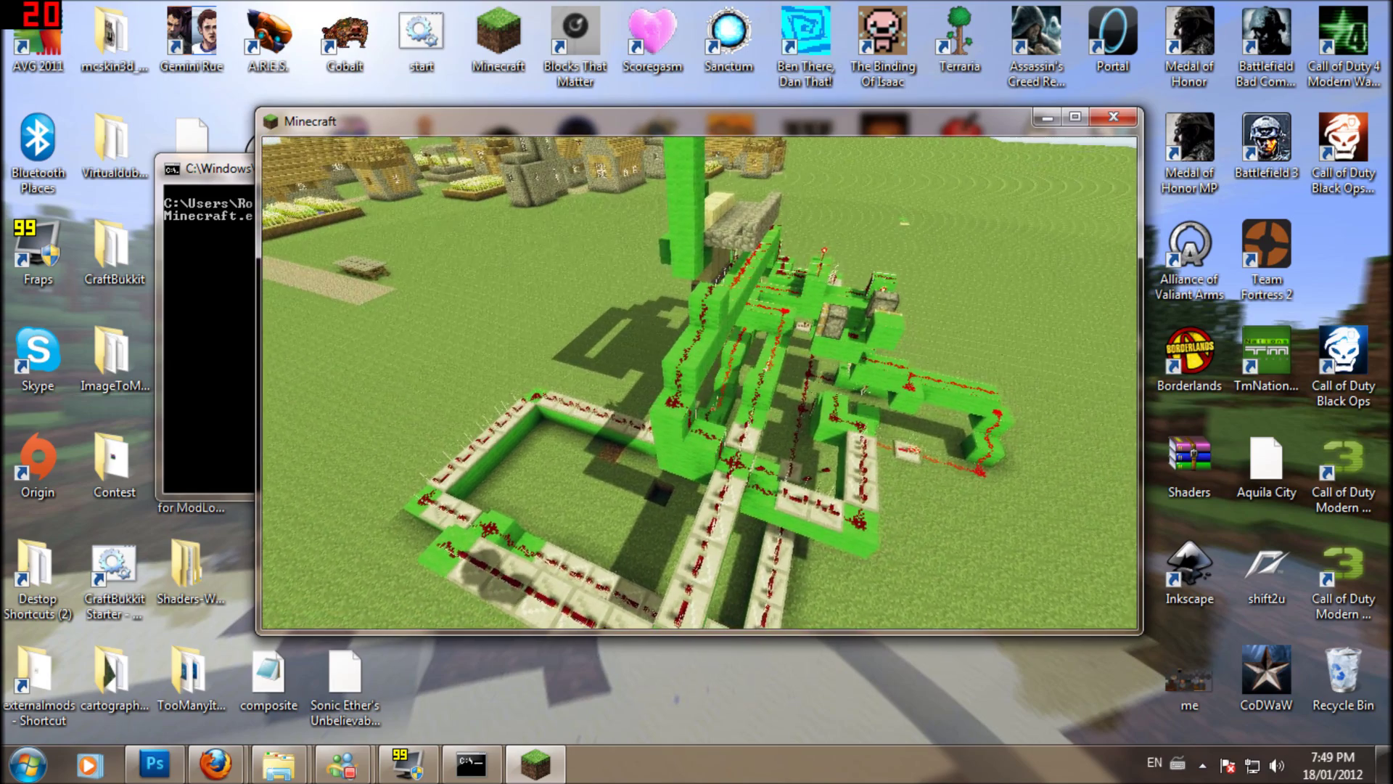
key("w")
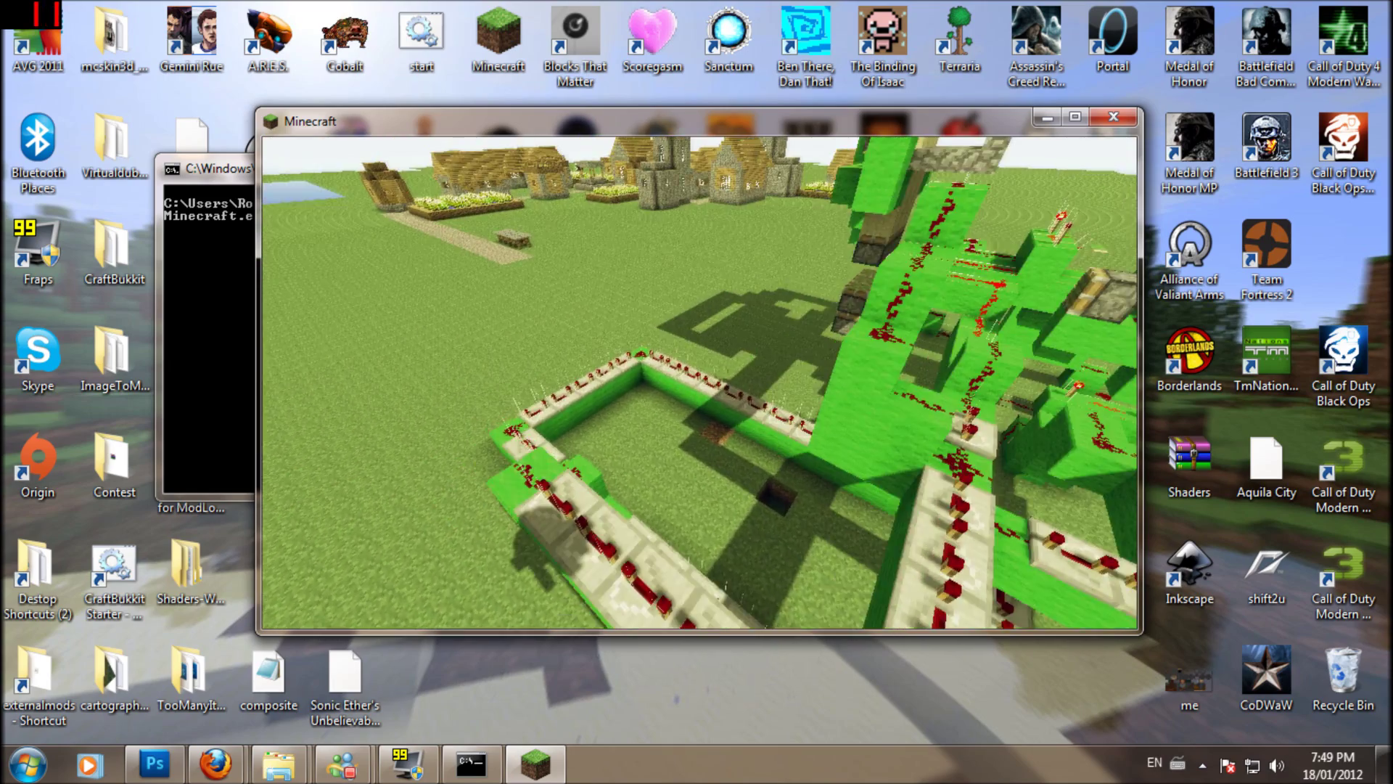
- Fly to the village and examine the shader lighting and shadows on its buildings, crops and paths
key("w")
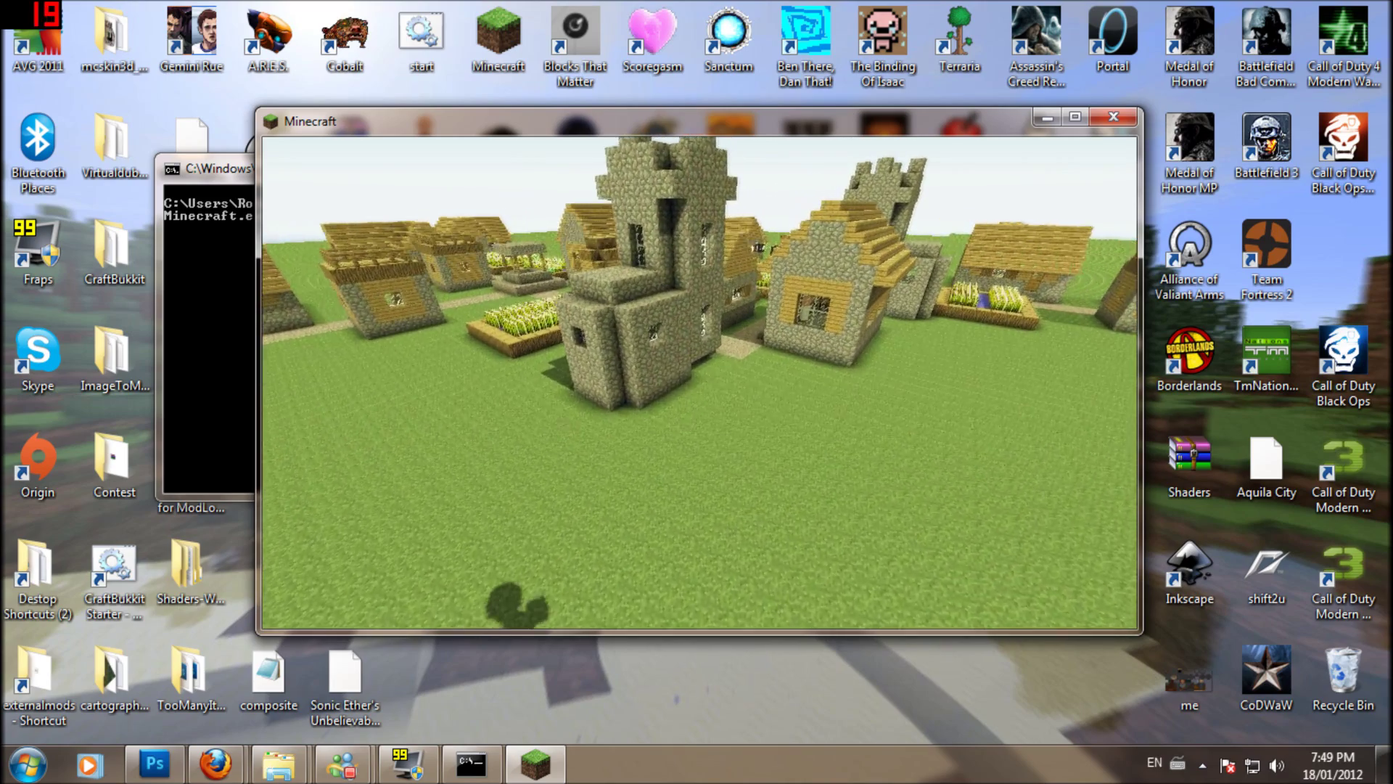
key("w")
key("w")
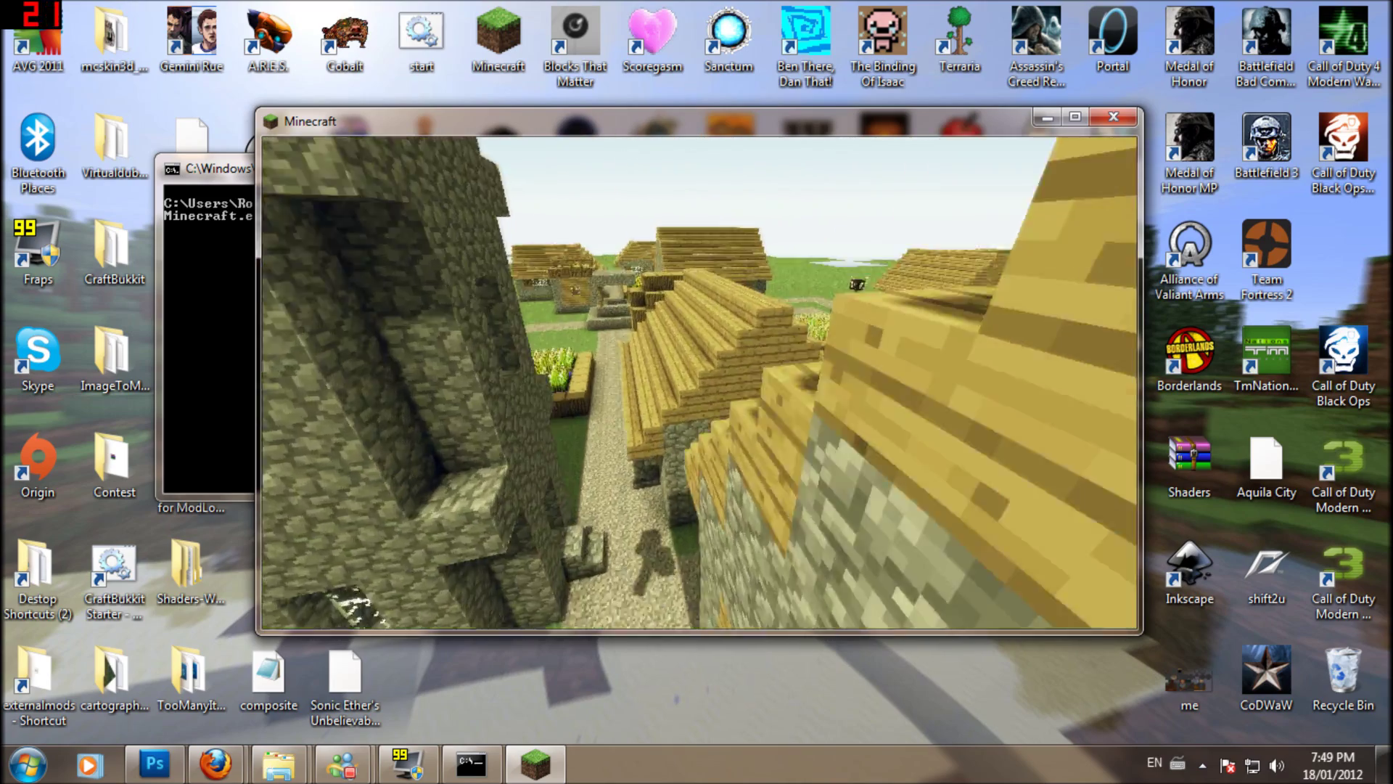
key("w")
key("w")
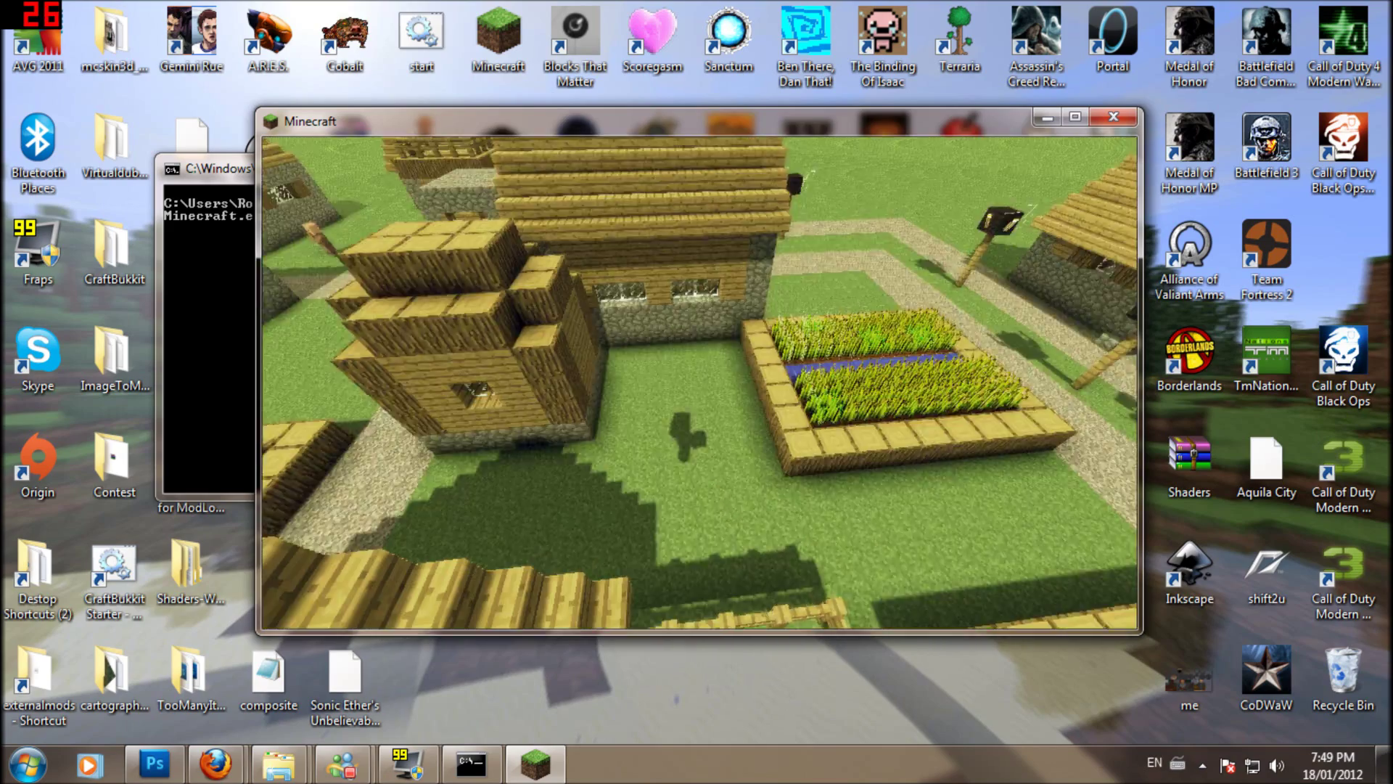
key("w")
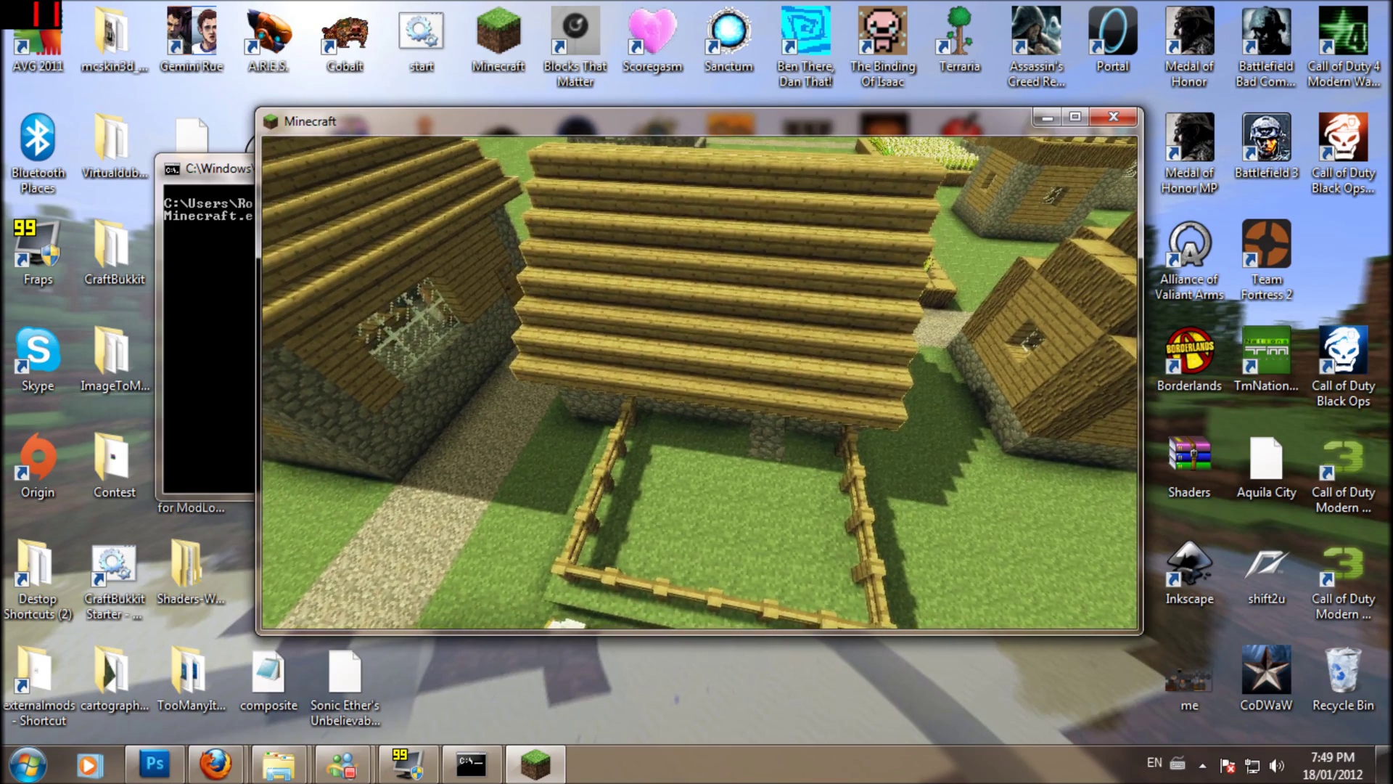
key("w")
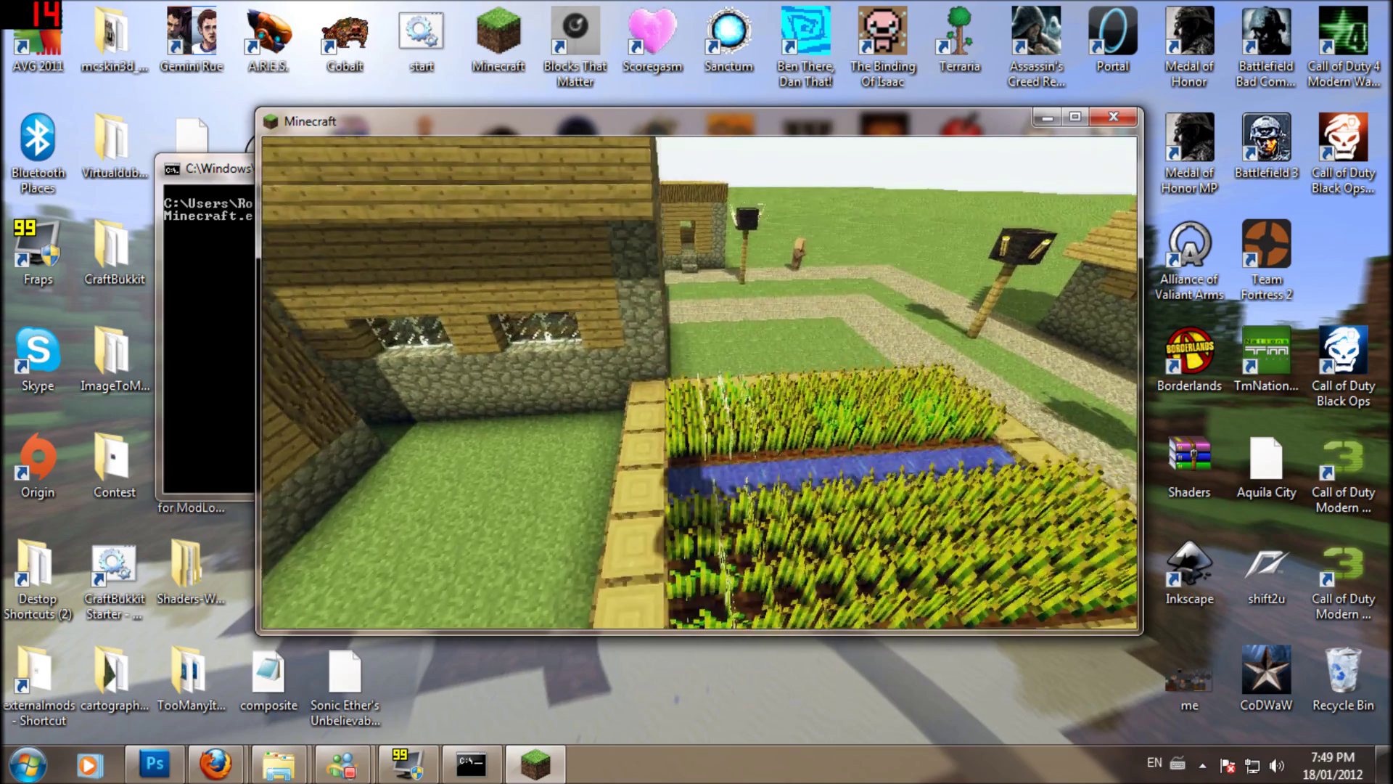
key("w")
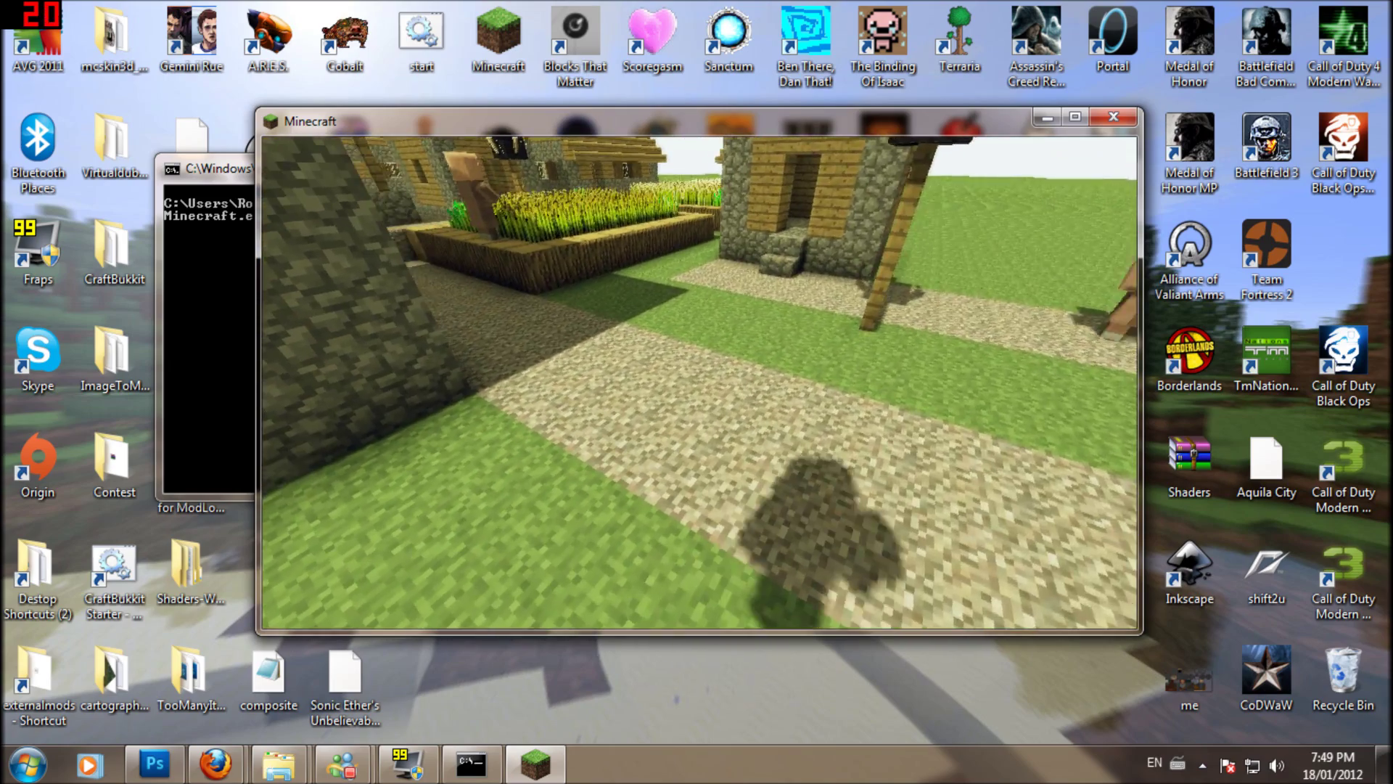
key("w")
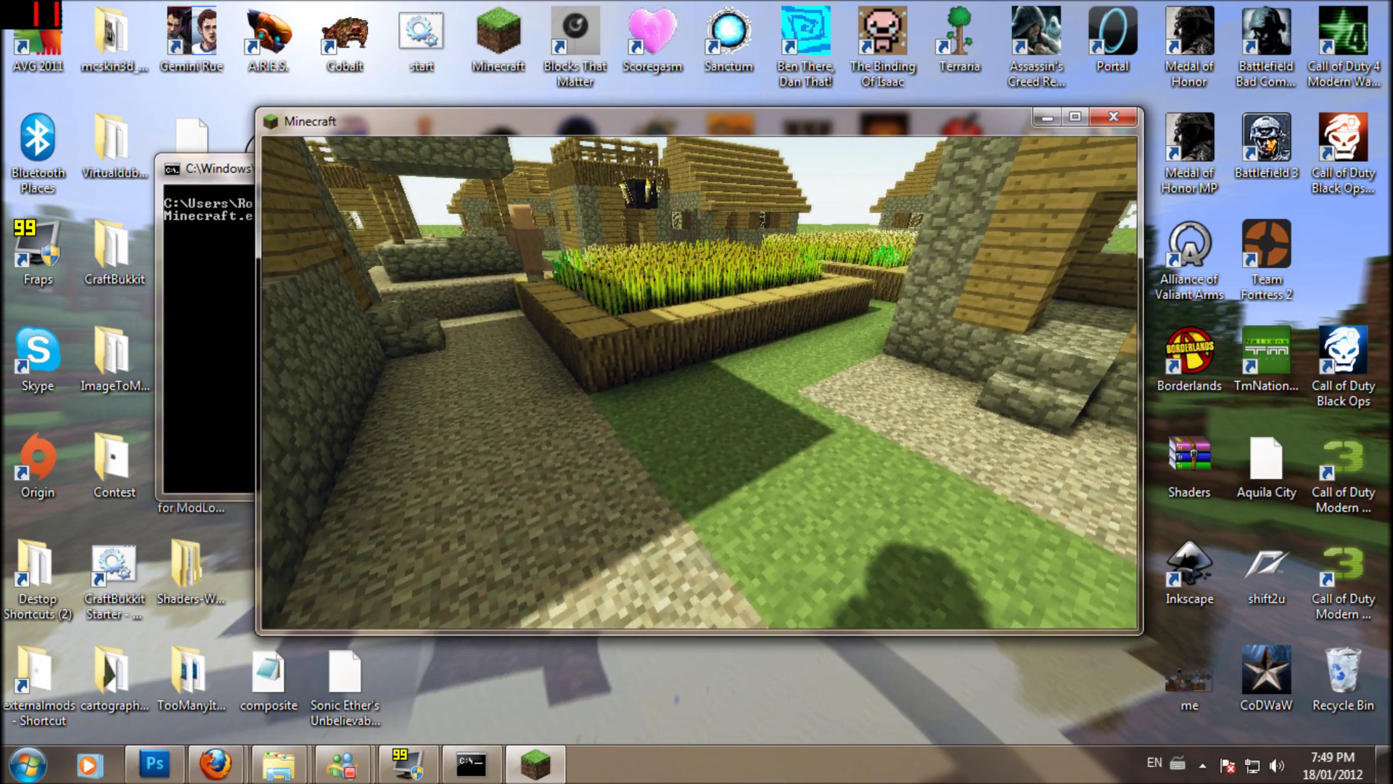
key("w")
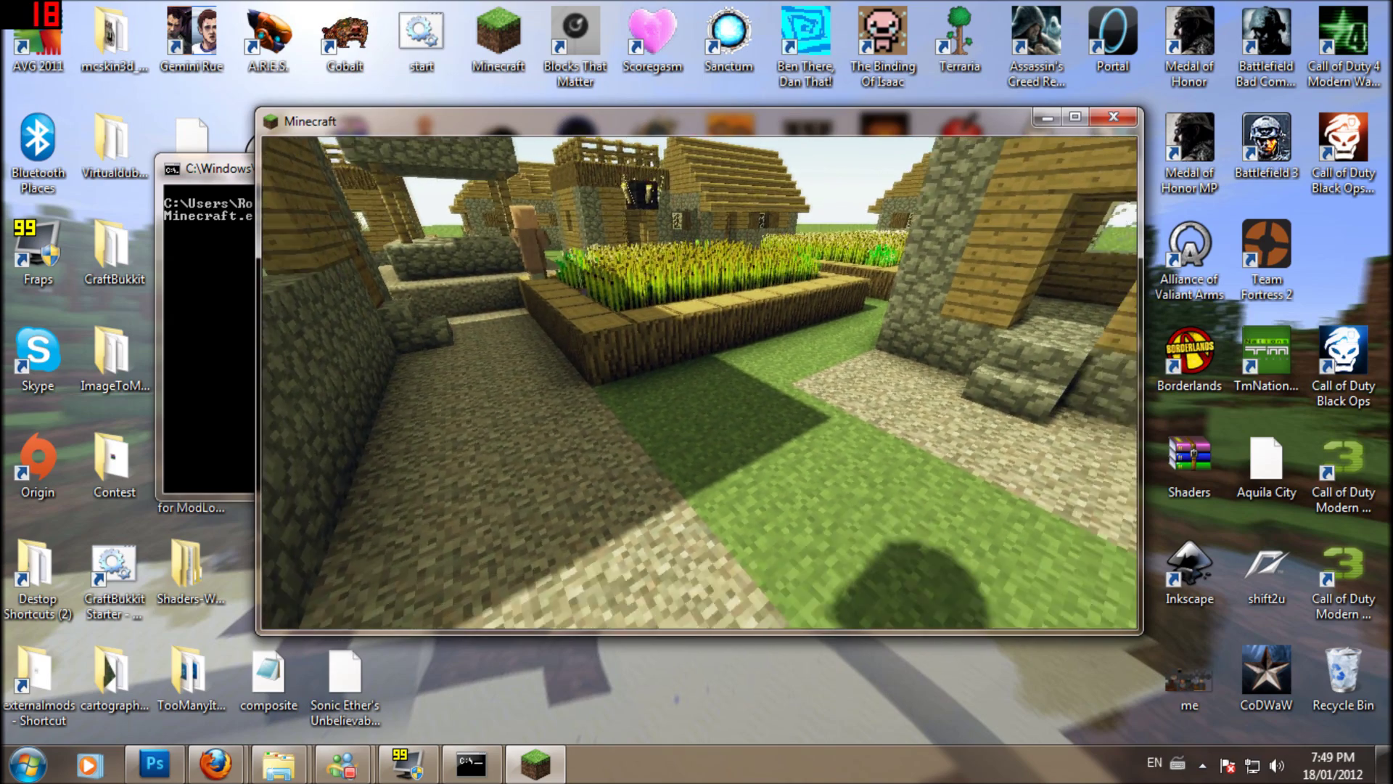
- Save and quit the world, exit Minecraft, and clear the leftover command window from the desktop
key("Escape")
left_click(699, 493)
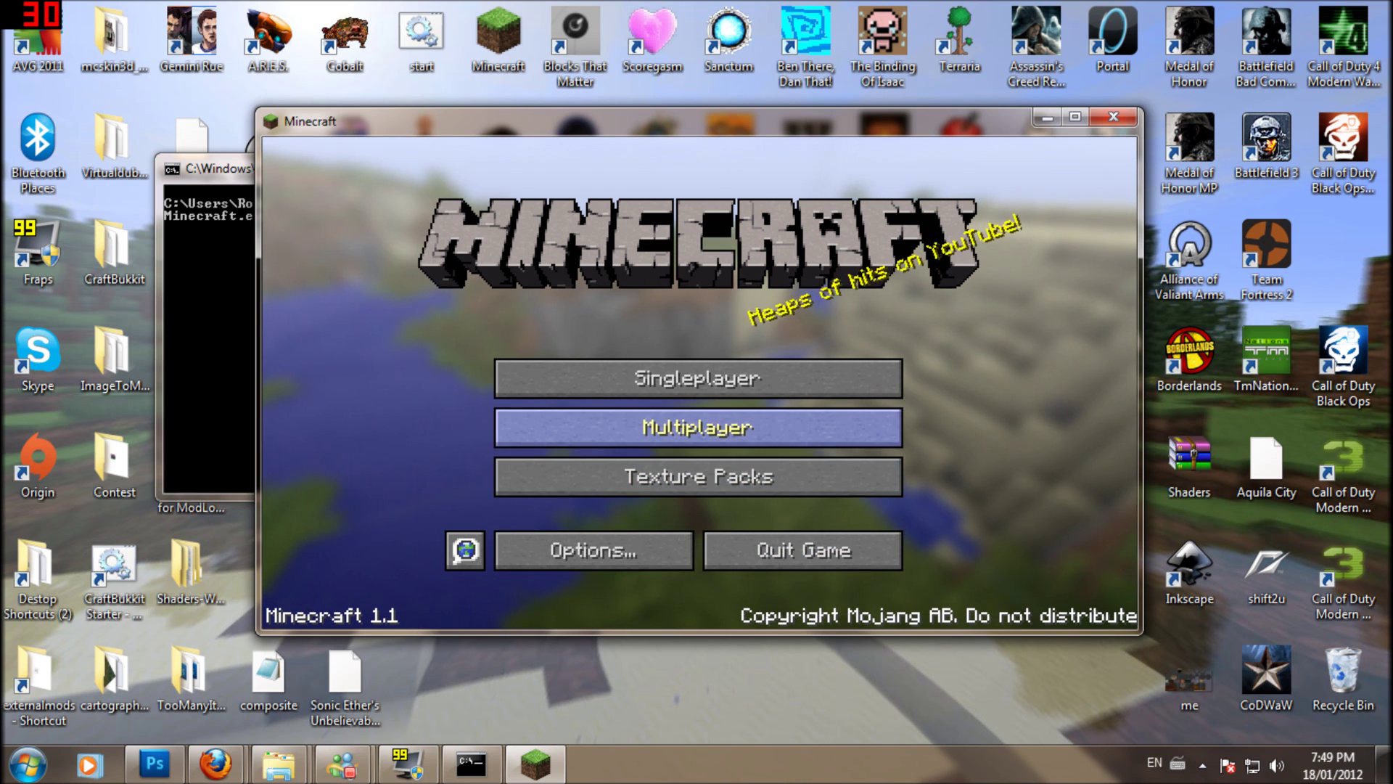
left_click(803, 550)
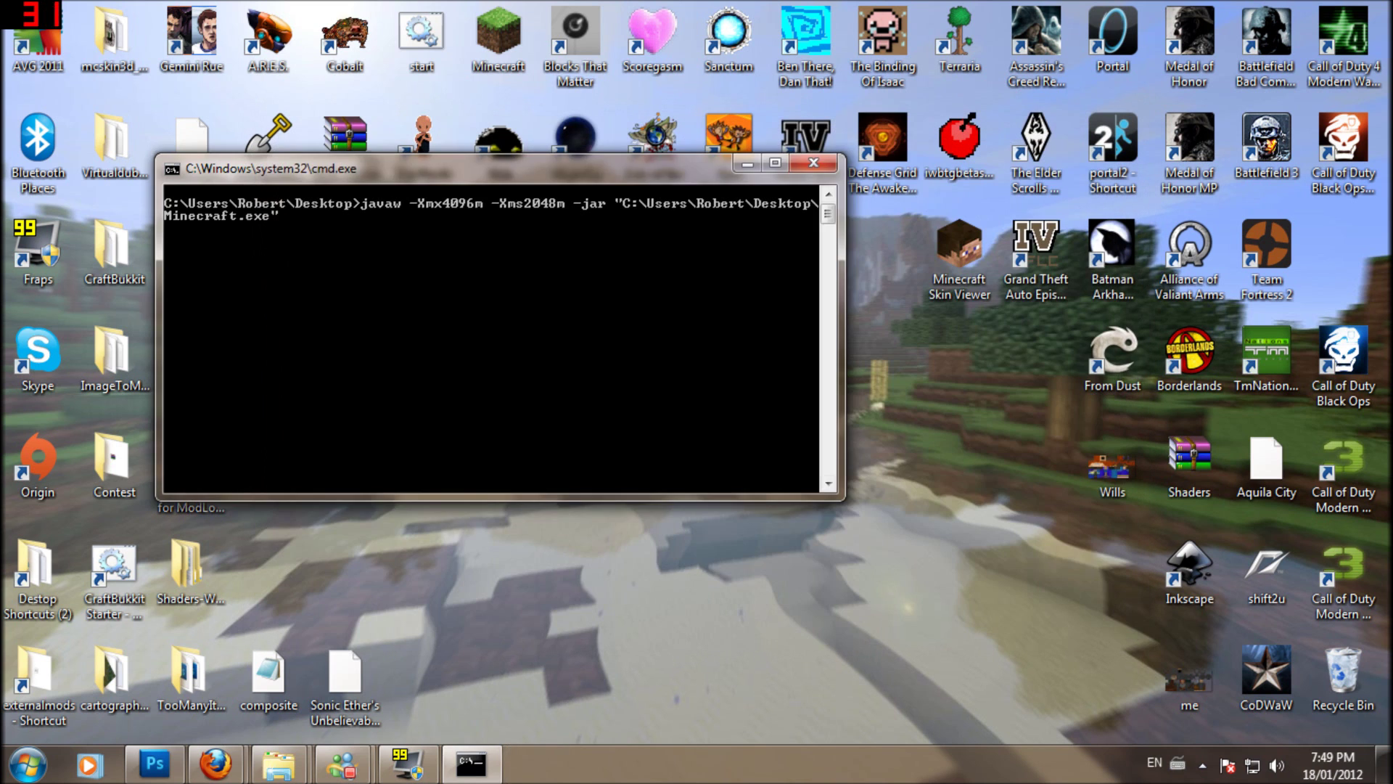
left_click_drag(606, 306, 802, 534)
left_click(802, 533)
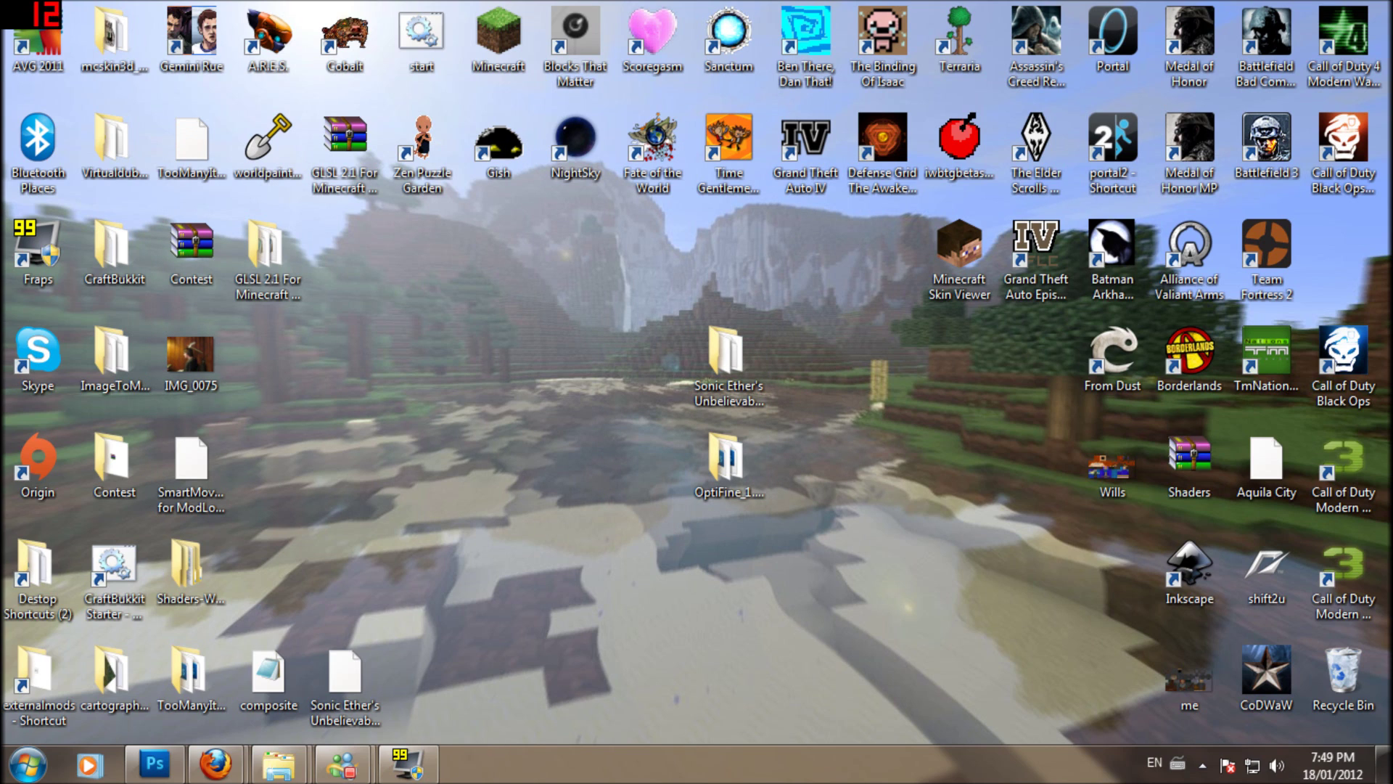